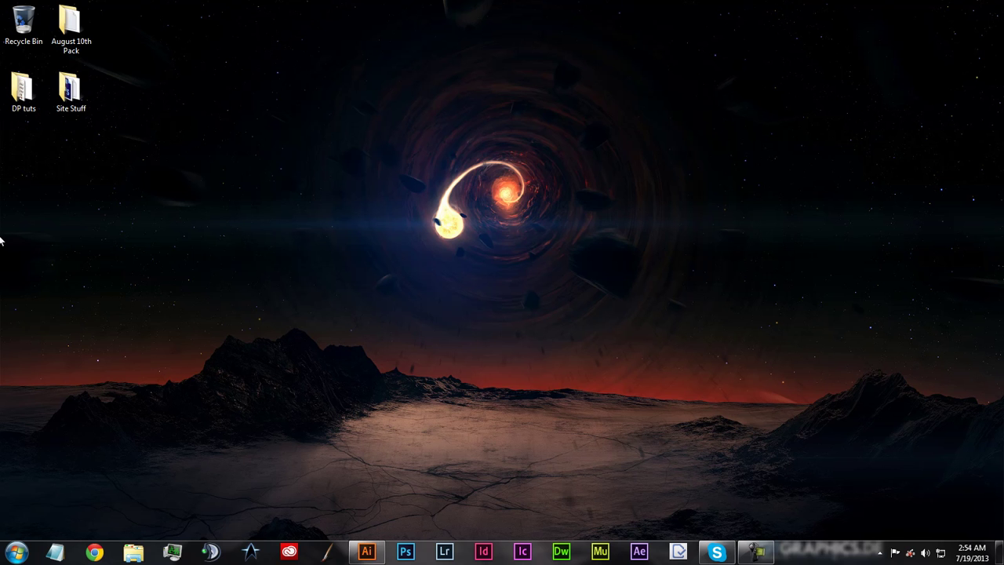
click(16, 552)
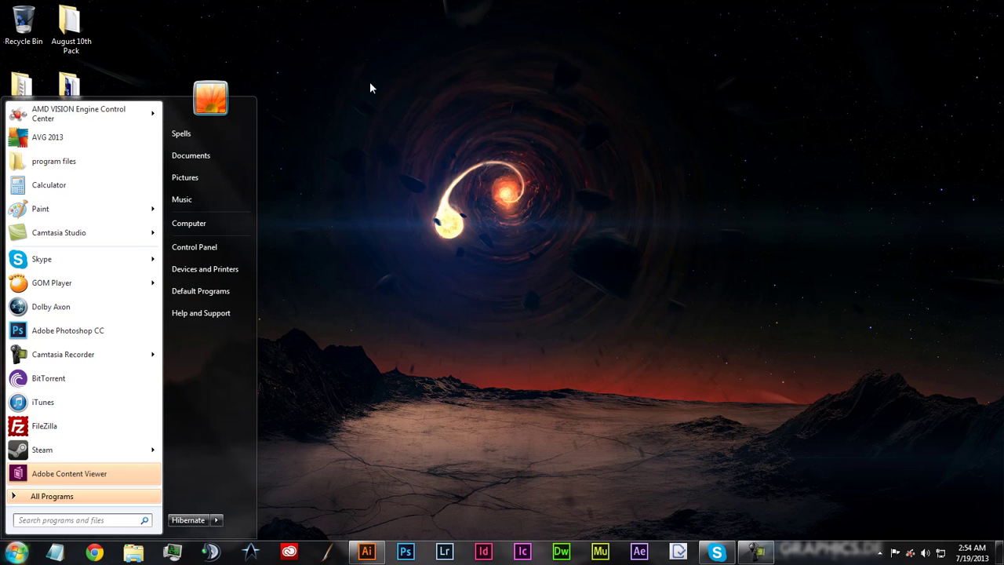
right_click(77, 471)
click(594, 446)
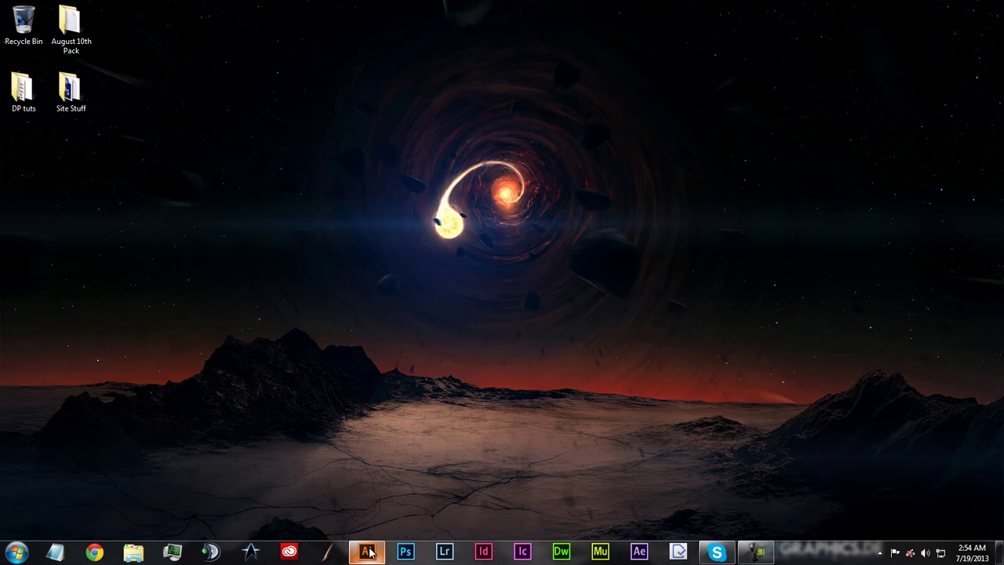
mouse_move(369, 554)
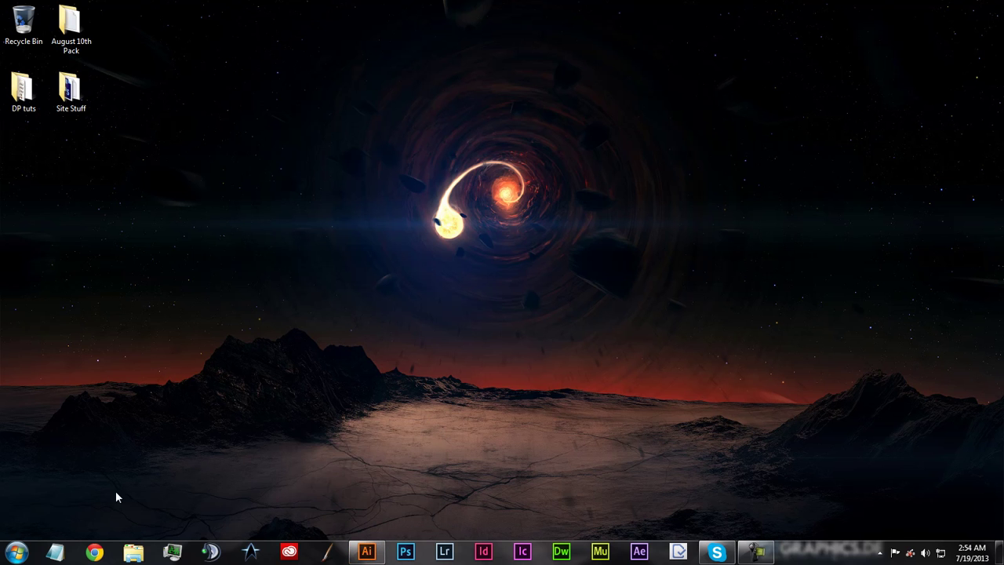
Step: Browse drive D: to the Anime folder inside program files, Photoshop Imagery and Renders
click(16, 553)
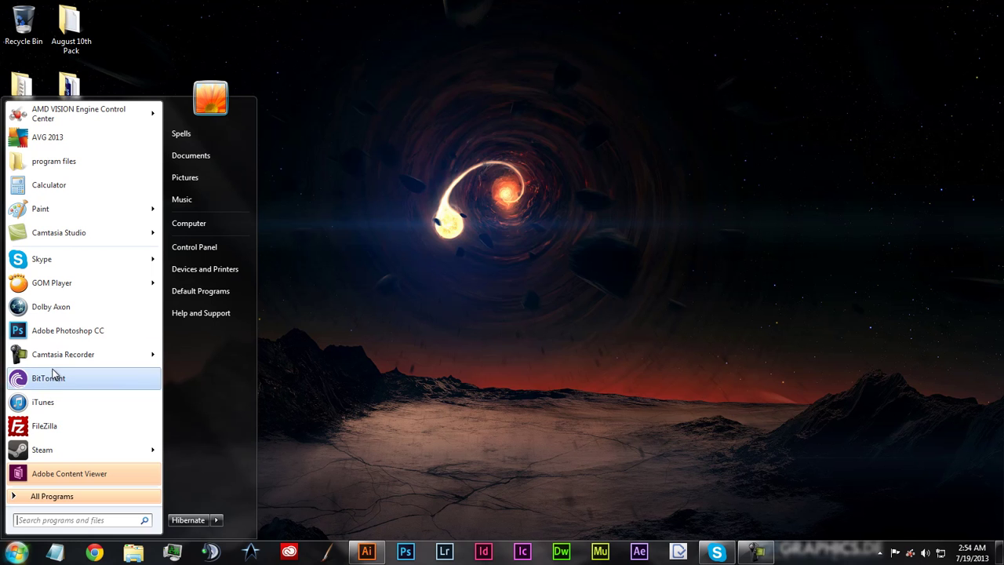
click(236, 219)
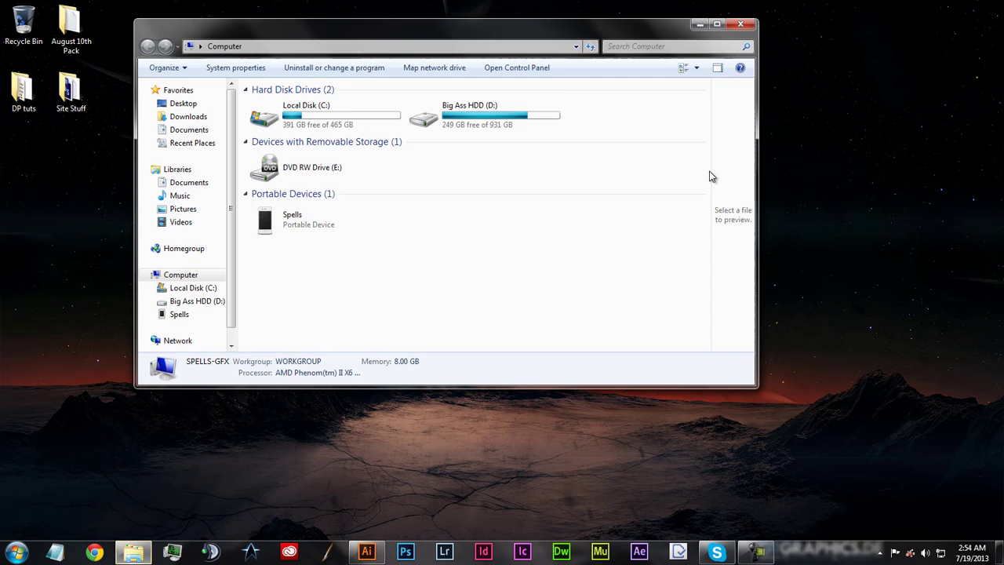
double_click(549, 110)
double_click(343, 134)
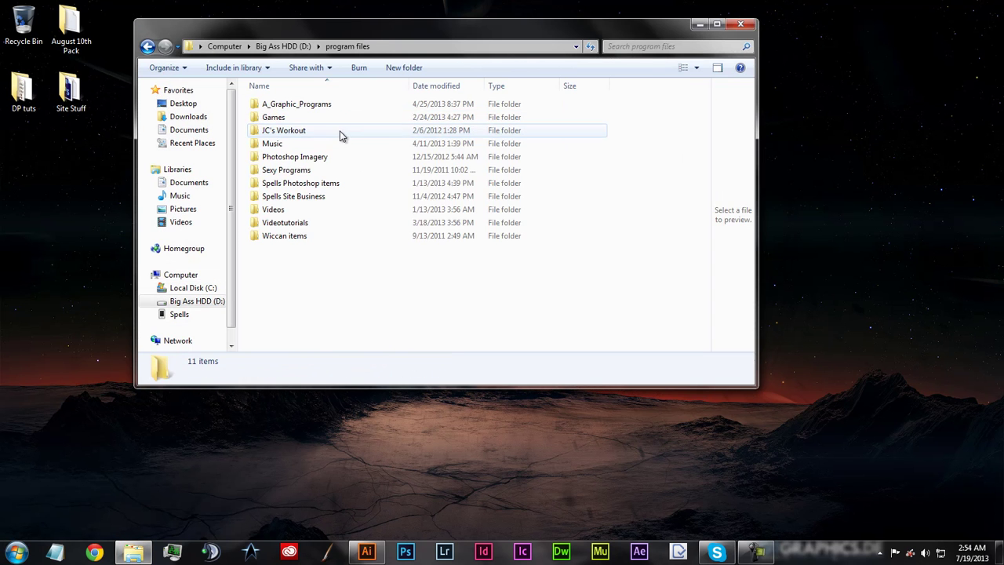
double_click(312, 164)
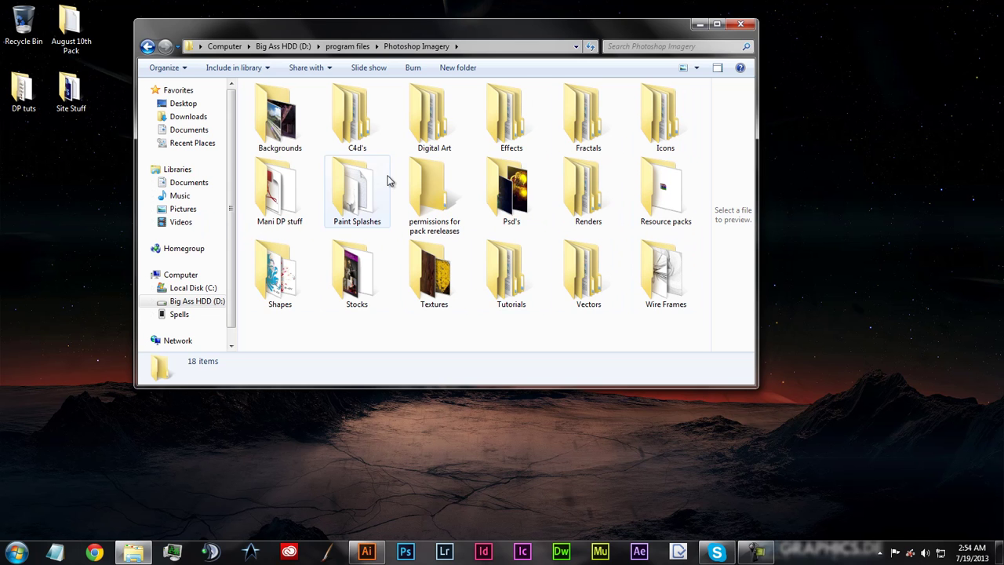
double_click(601, 190)
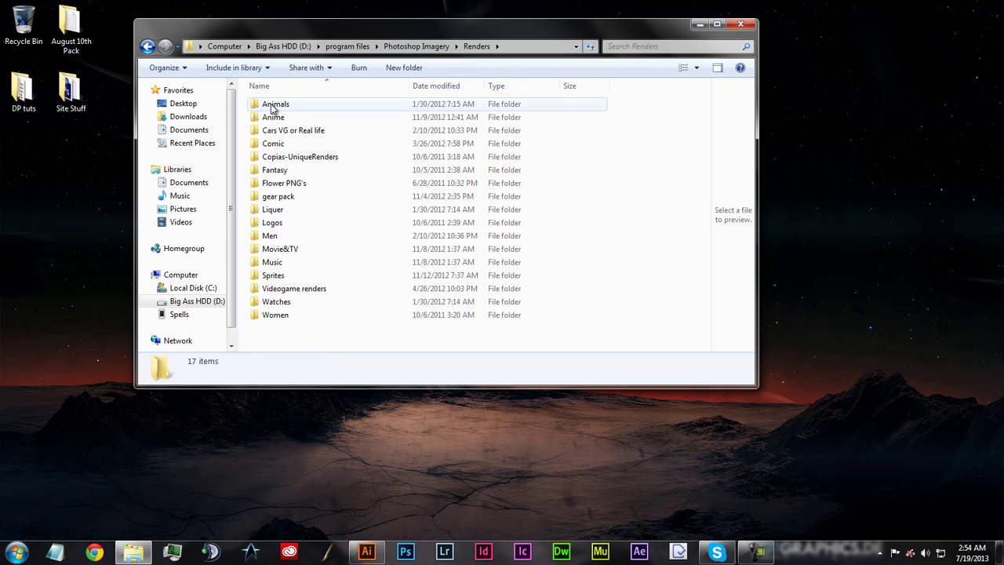
click(294, 118)
double_click(294, 118)
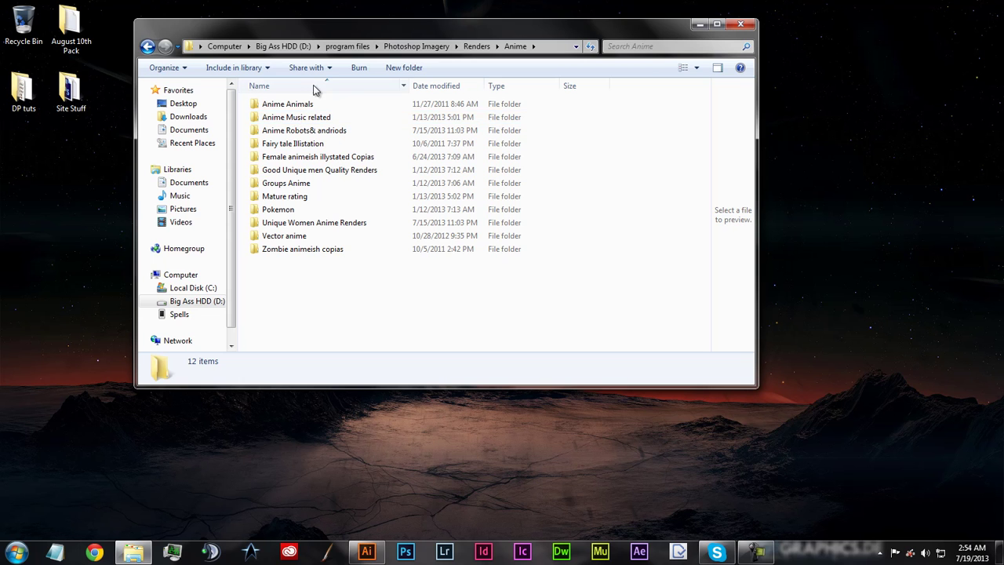
Step: Go back to the Photoshop Imagery folder and close the file browser window
click(148, 47)
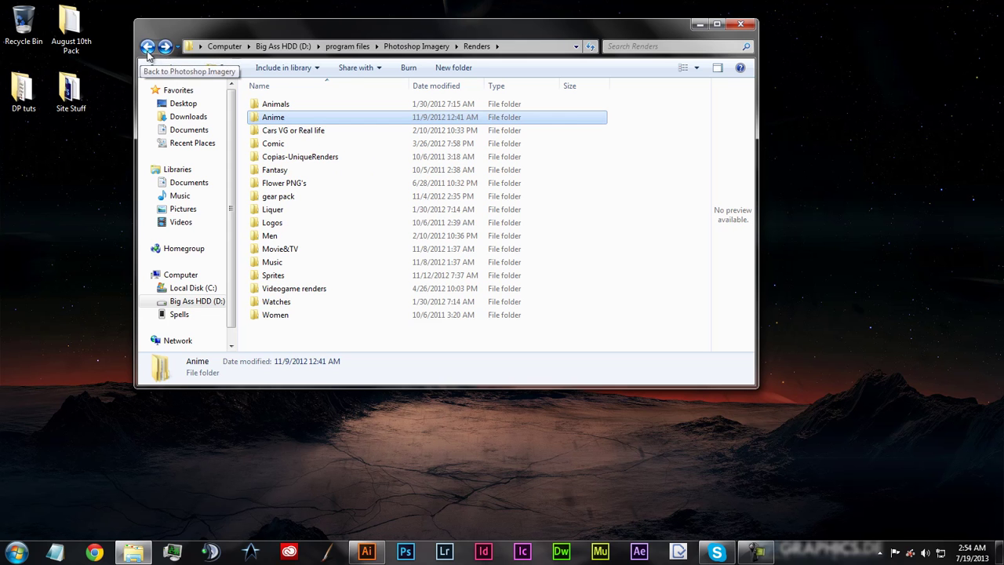
click(147, 46)
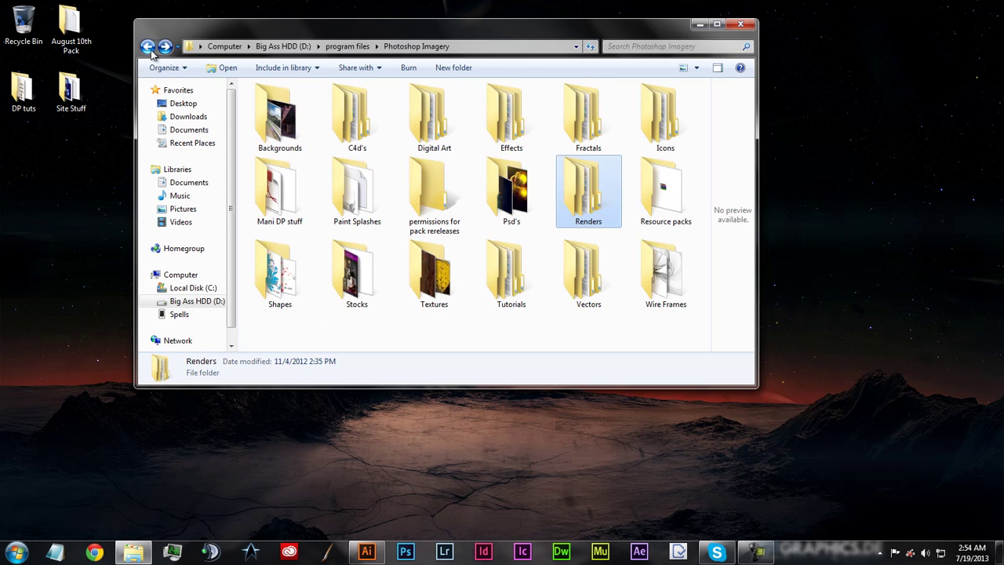
click(740, 24)
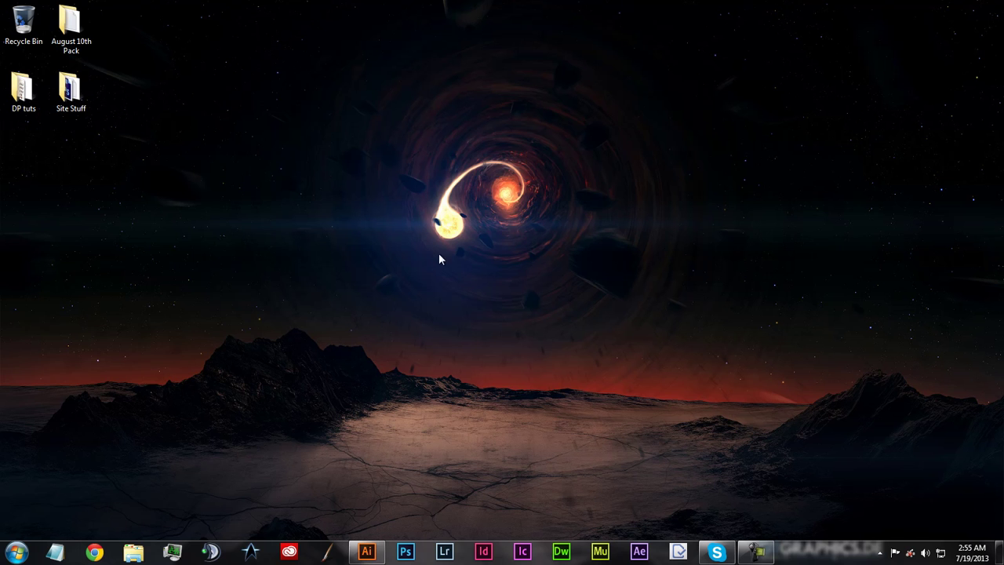
click(17, 553)
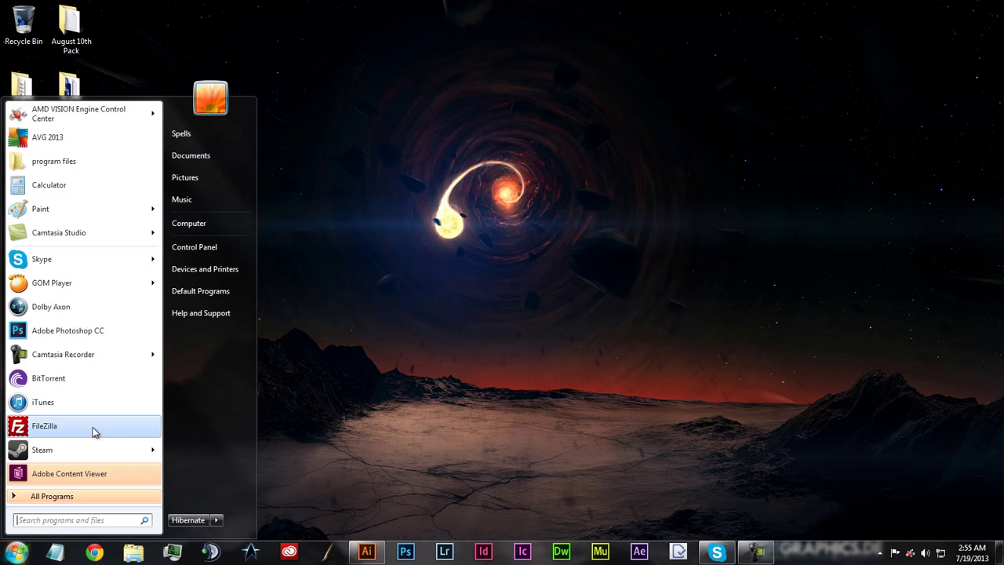
click(474, 435)
mouse_move(366, 553)
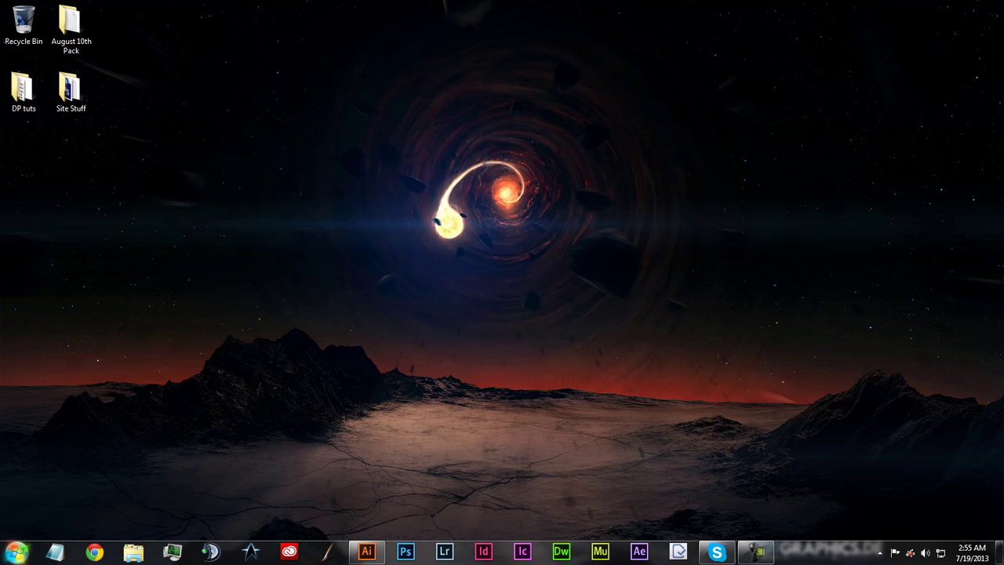
click(16, 552)
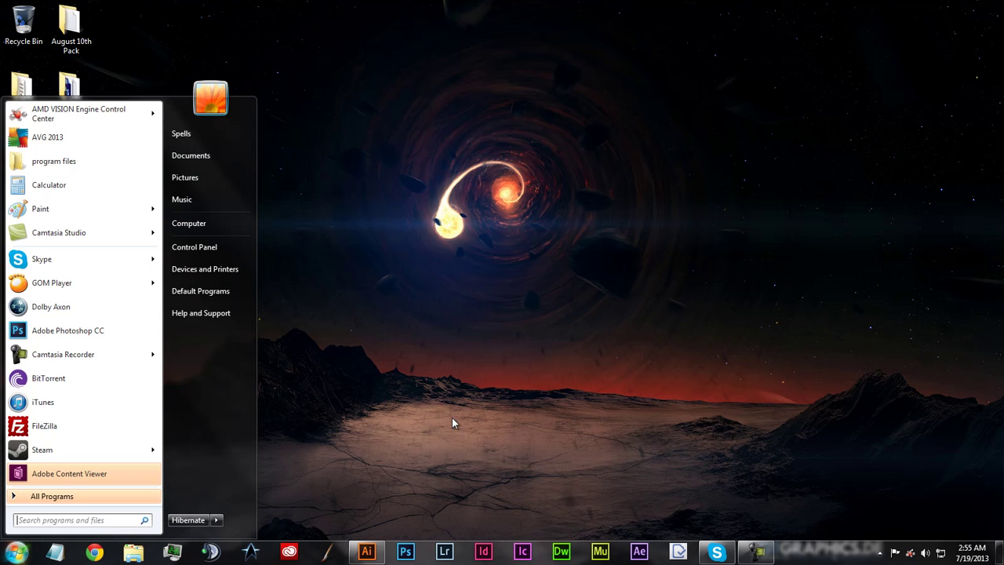
Step: Switch to Illustrator and paint a joystick with a round knob, shaft and oval base ring using the Blob Brush at 15 pt. Round
click(369, 551)
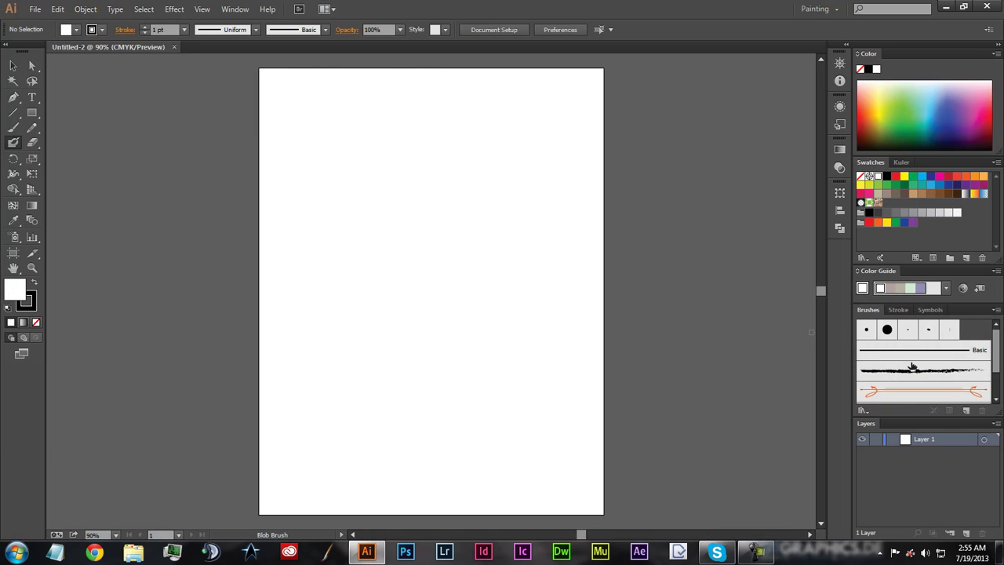
click(888, 330)
click(907, 330)
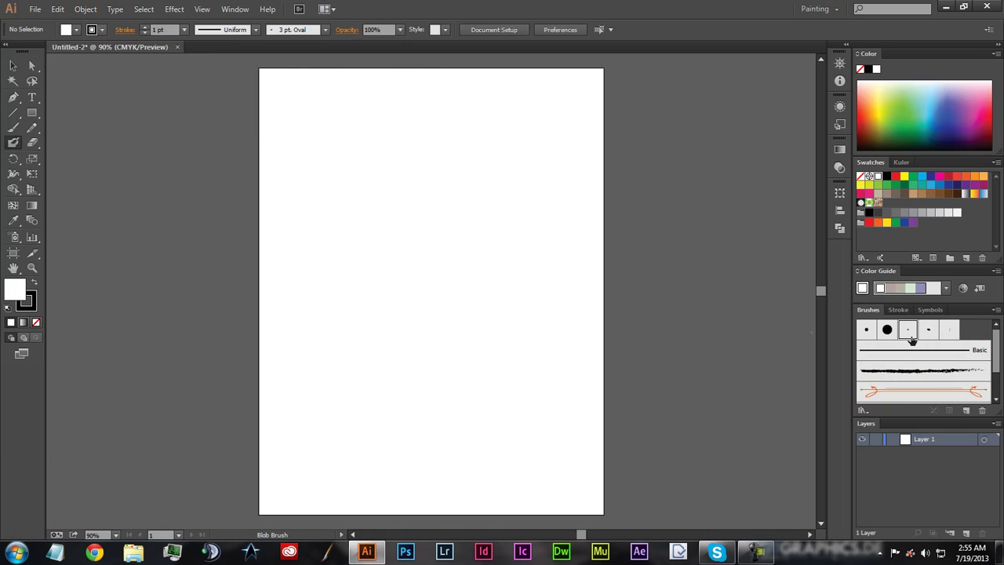
click(887, 331)
mouse_move(380, 259)
mouse_down()
mouse_move(379, 219)
mouse_move(402, 223)
mouse_move(401, 247)
mouse_move(384, 256)
mouse_move(394, 316)
mouse_up()
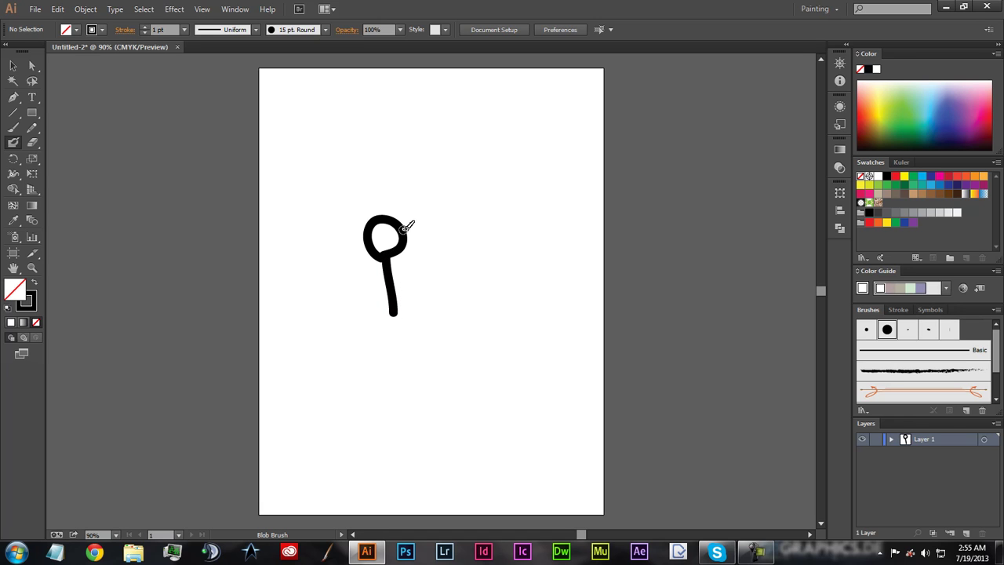
drag(390, 265, 397, 318)
mouse_move(386, 297)
mouse_down()
mouse_move(374, 307)
mouse_move(380, 318)
mouse_move(411, 328)
mouse_move(422, 315)
mouse_move(404, 301)
mouse_up()
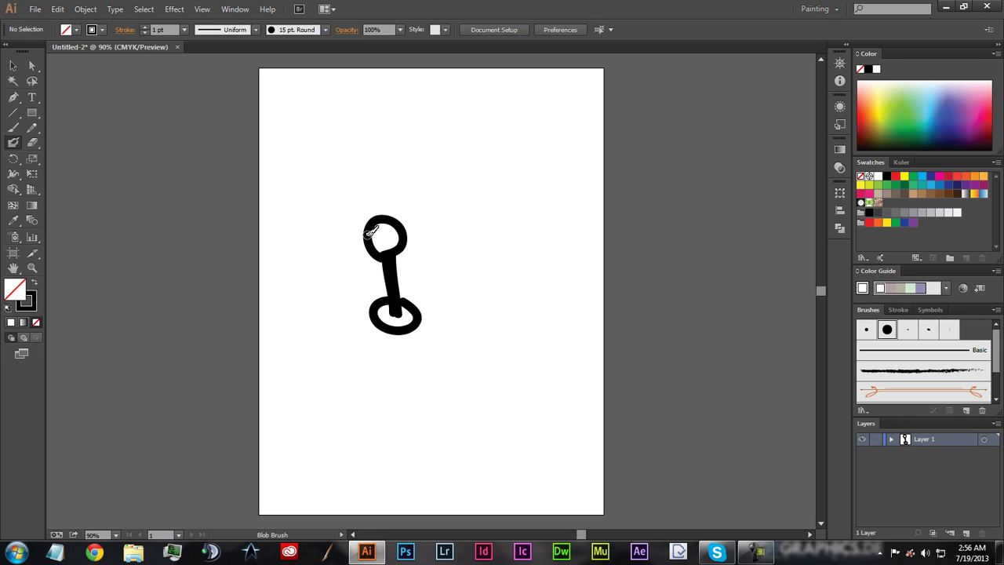
Step: Paint a thin curved highlight inside the joystick knob with the 3 pt. Oval brush, and return to the 15 pt. Round brush
click(908, 329)
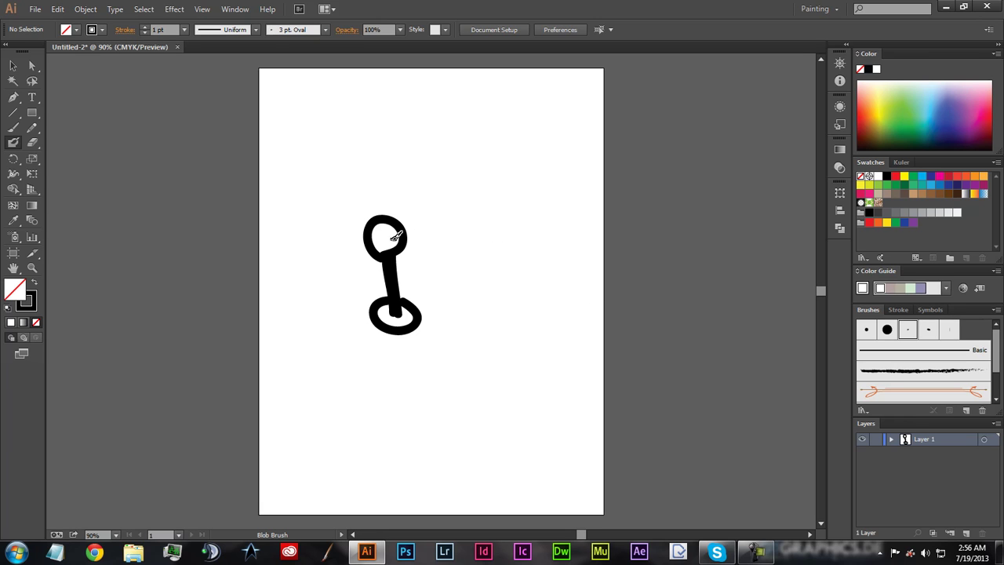
drag(375, 242, 388, 221)
click(888, 330)
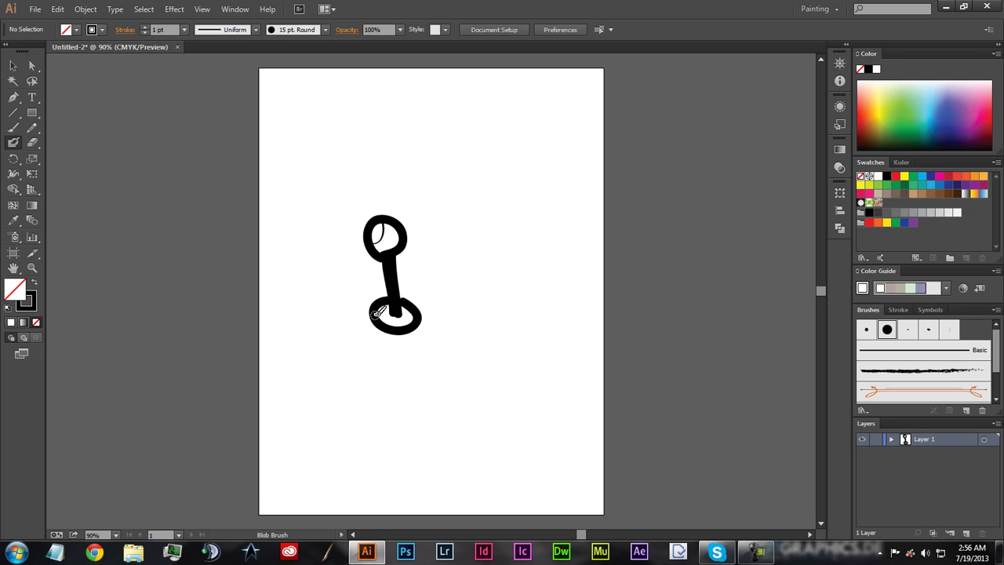
drag(307, 290, 434, 242)
key(ctrl)
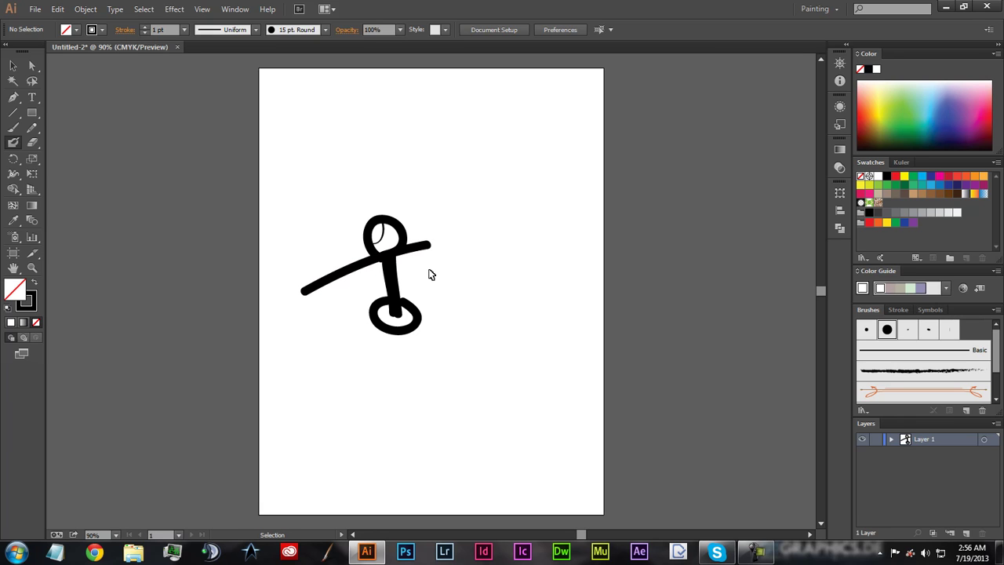
key(ctrl+z)
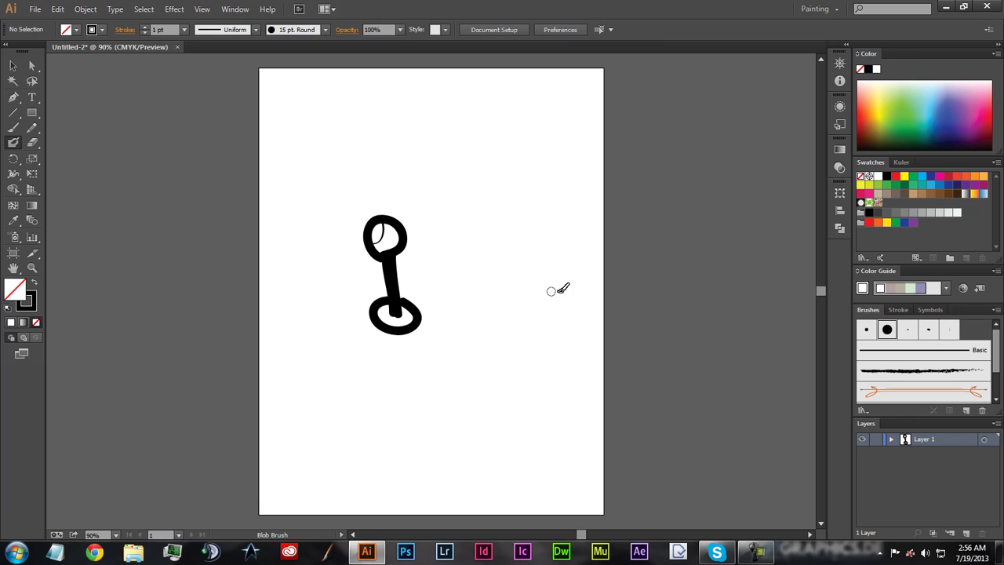
Step: Create a new layer and place it below Layer 1
click(966, 533)
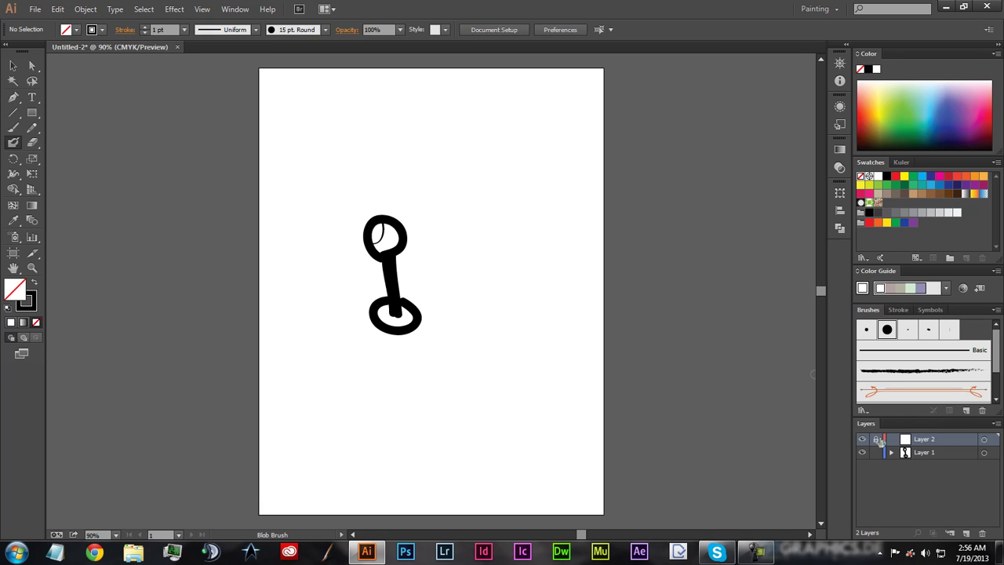
click(876, 439)
click(876, 453)
drag(950, 440, 947, 467)
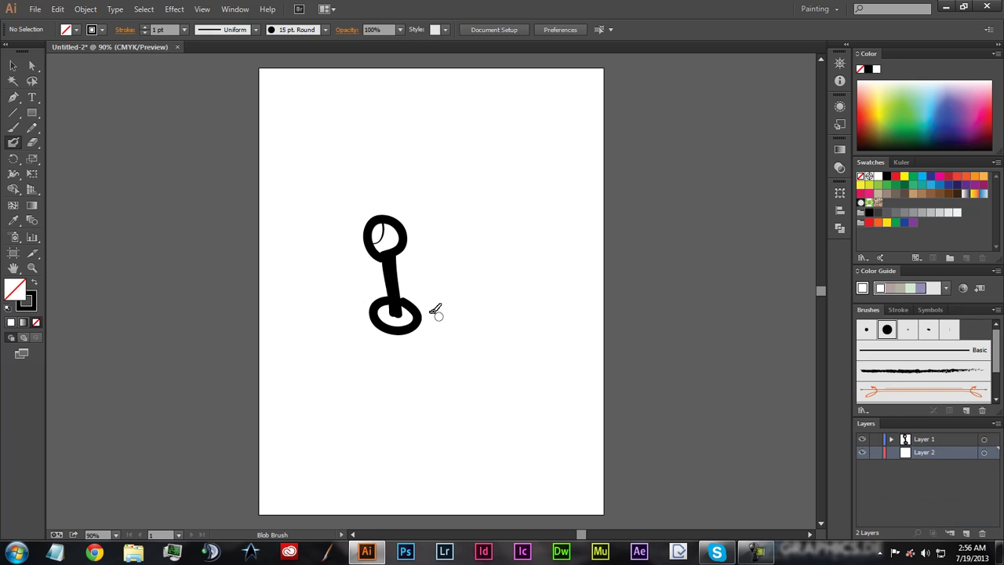
drag(310, 303, 455, 269)
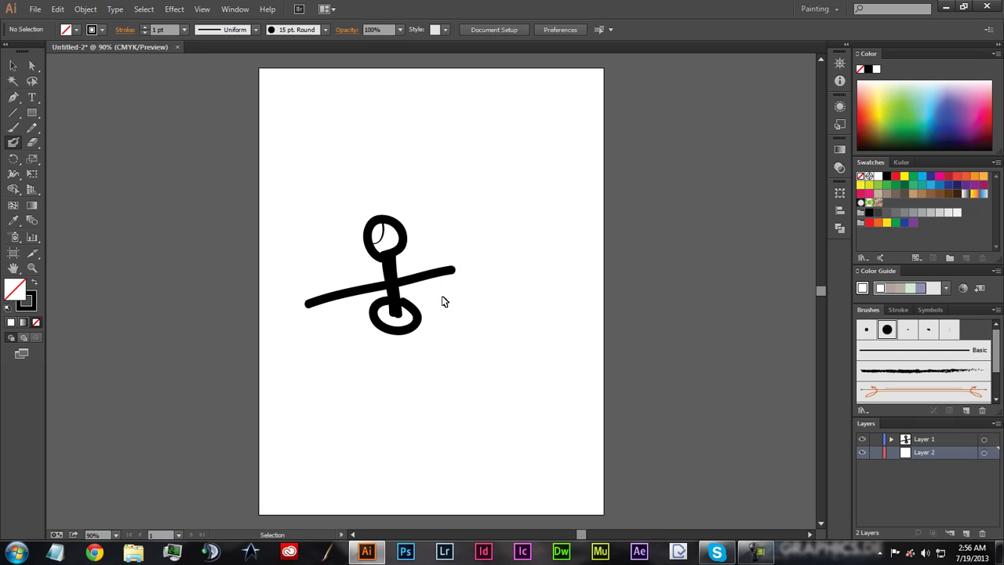
key(ctrl+z)
drag(333, 295, 425, 296)
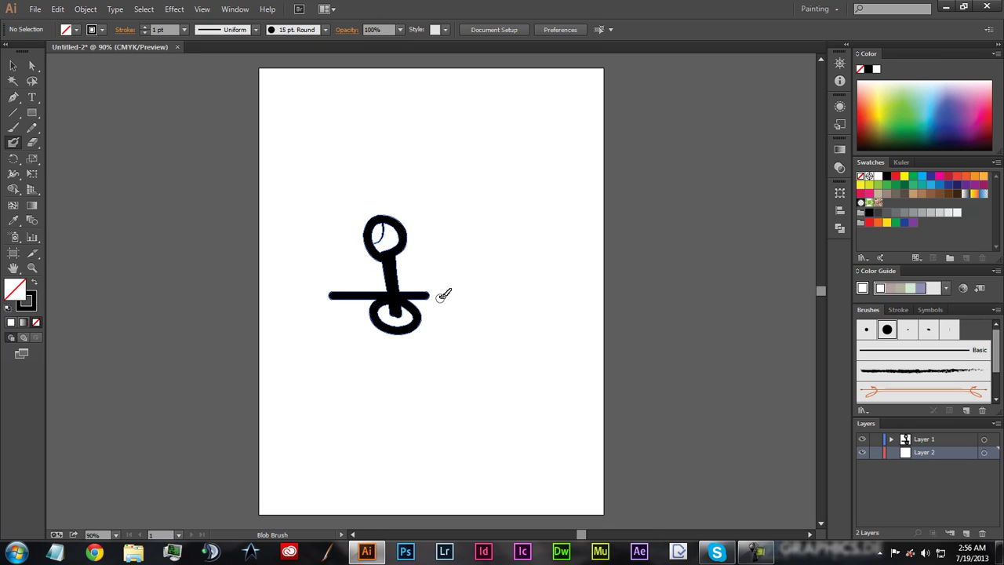
key(v)
key(ctrl+z)
key(shift+b)
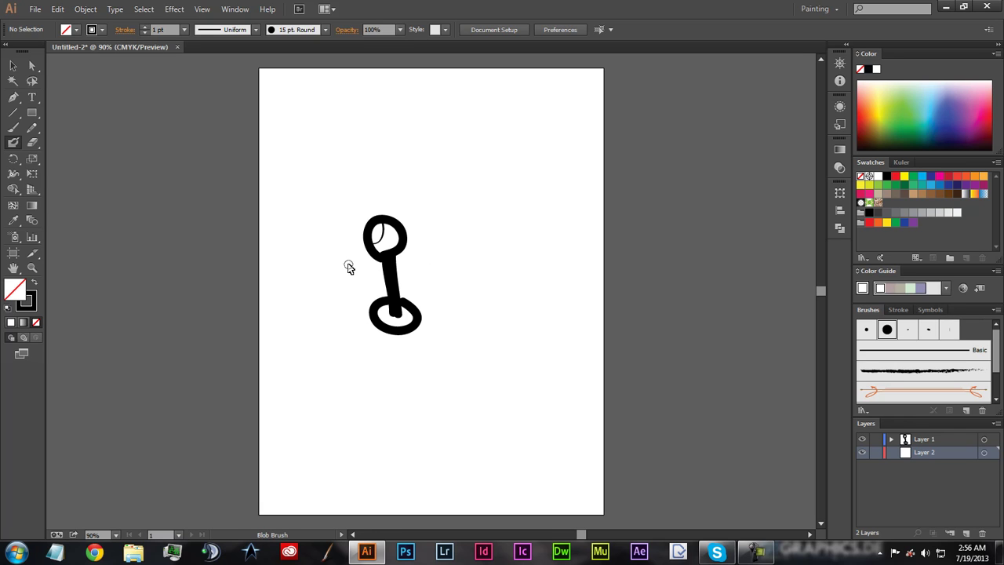
drag(346, 267, 394, 314)
key(v)
key(ctrl+z)
key(shift+b)
Step: Paint a box outline around the joystick base, with two round buttons near its lower-left corner and two short dashes beside the base ring
mouse_move(339, 272)
mouse_down()
mouse_move(473, 264)
mouse_move(467, 367)
mouse_up()
mouse_move(460, 379)
mouse_down()
mouse_move(338, 376)
mouse_move(334, 274)
mouse_up()
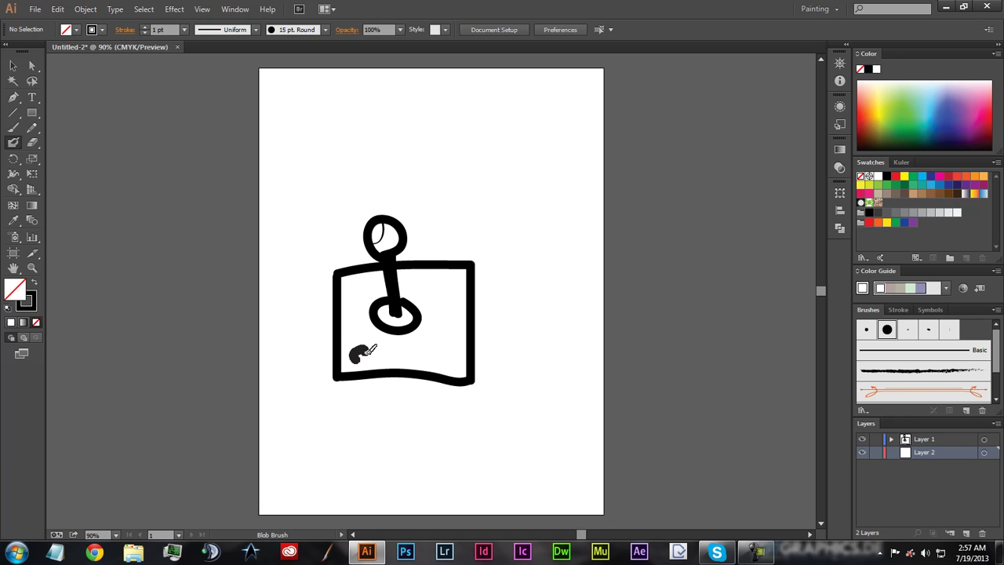
drag(360, 355, 382, 356)
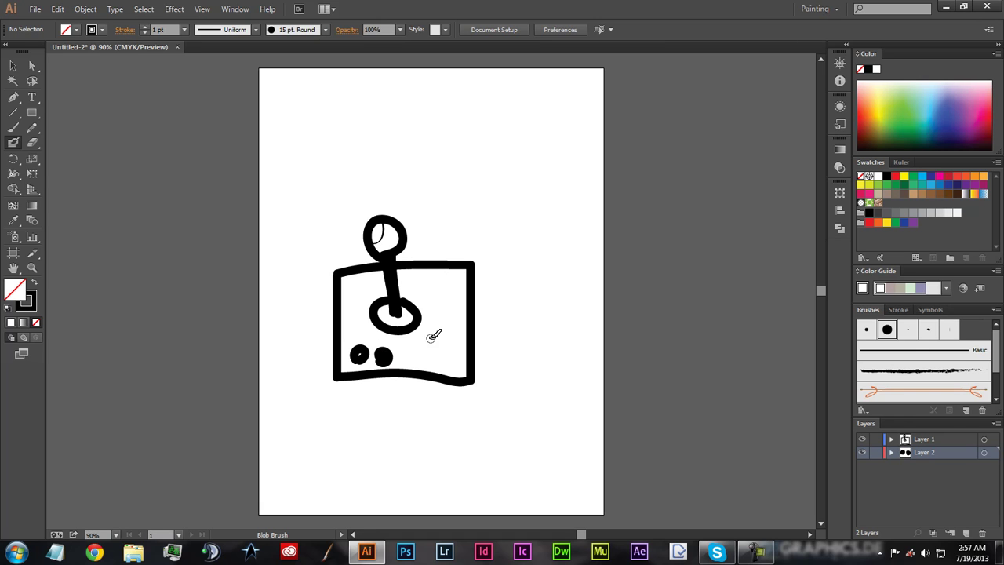
drag(440, 309, 454, 308)
drag(454, 316, 453, 318)
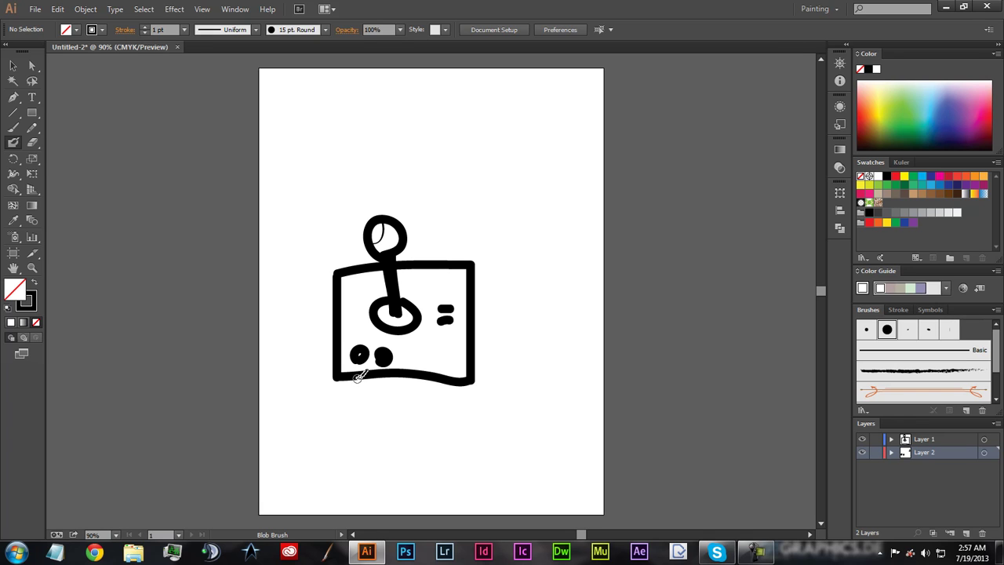
Step: Paint the box's front face below its lower edge and a narrow side face along its left edge to give it depth
drag(336, 374, 330, 403)
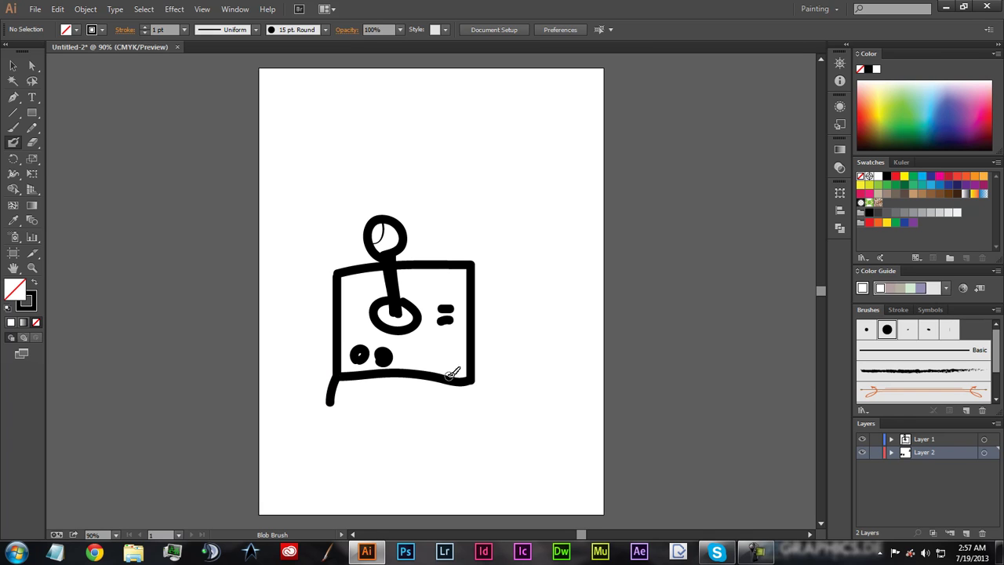
drag(472, 378, 460, 421)
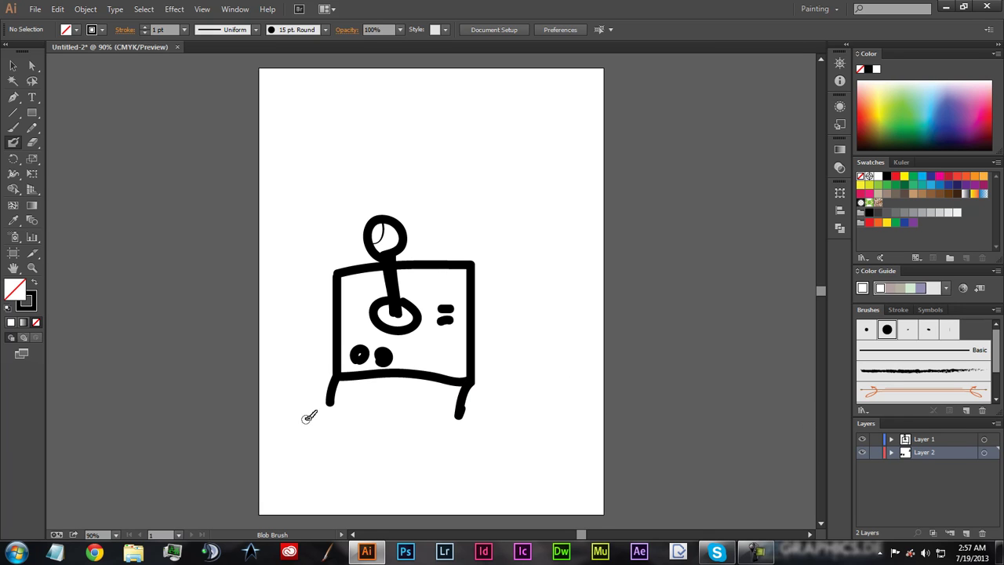
drag(331, 400, 463, 415)
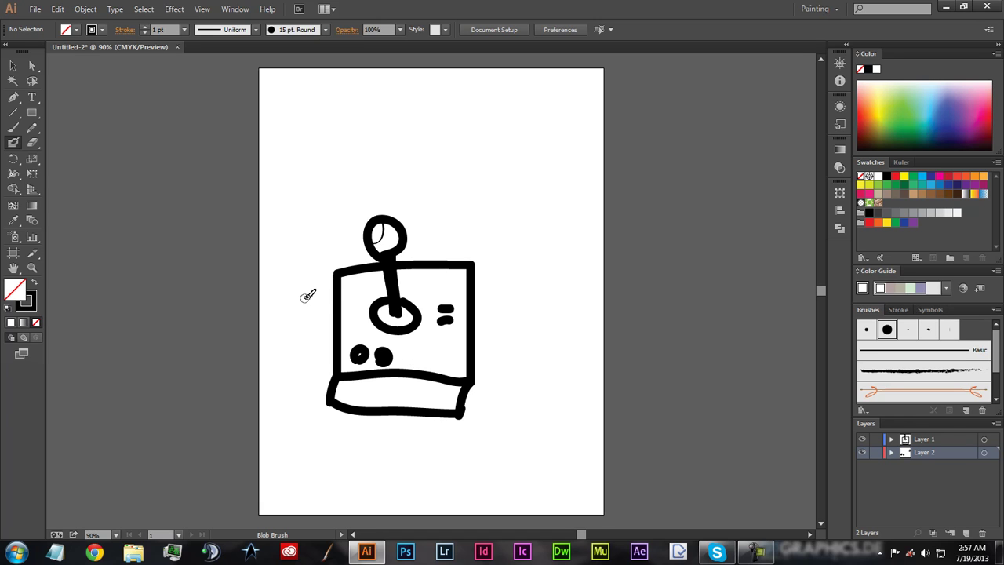
mouse_move(331, 272)
mouse_down()
mouse_move(323, 292)
mouse_move(328, 398)
mouse_up()
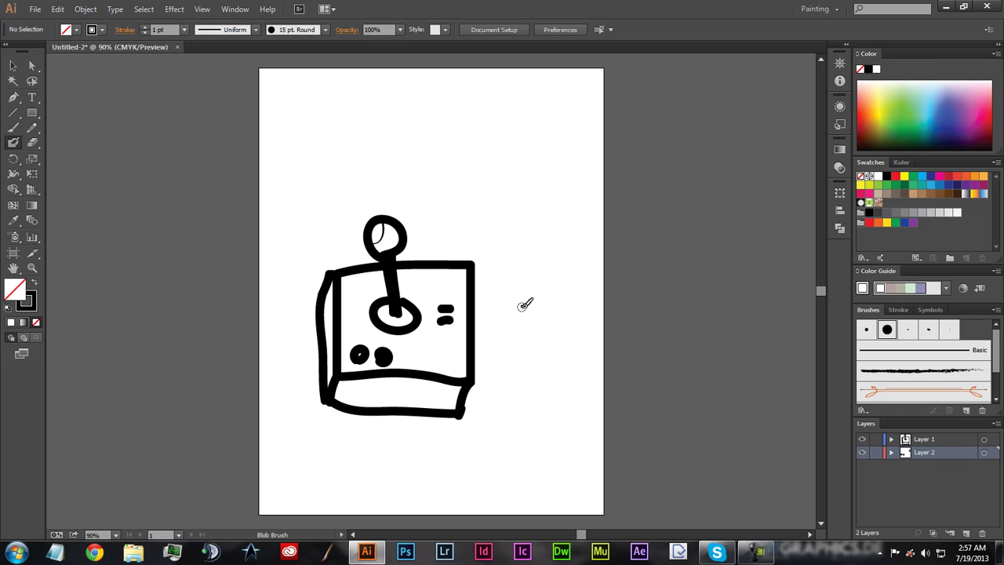
Step: Set up the Paintbrush tool with the 6.00 bristle brush and a light green fill
scroll(911, 365, down, 2)
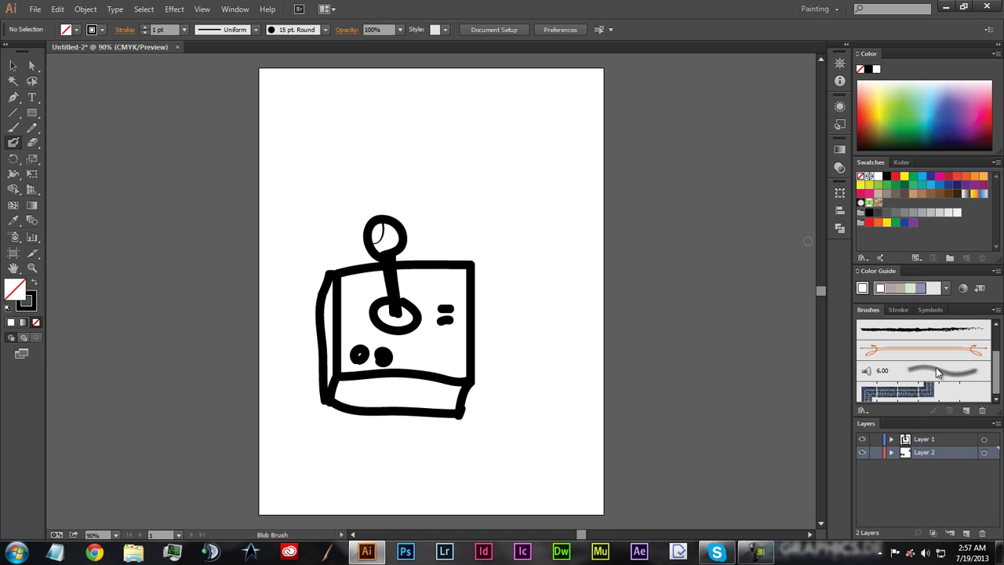
click(934, 379)
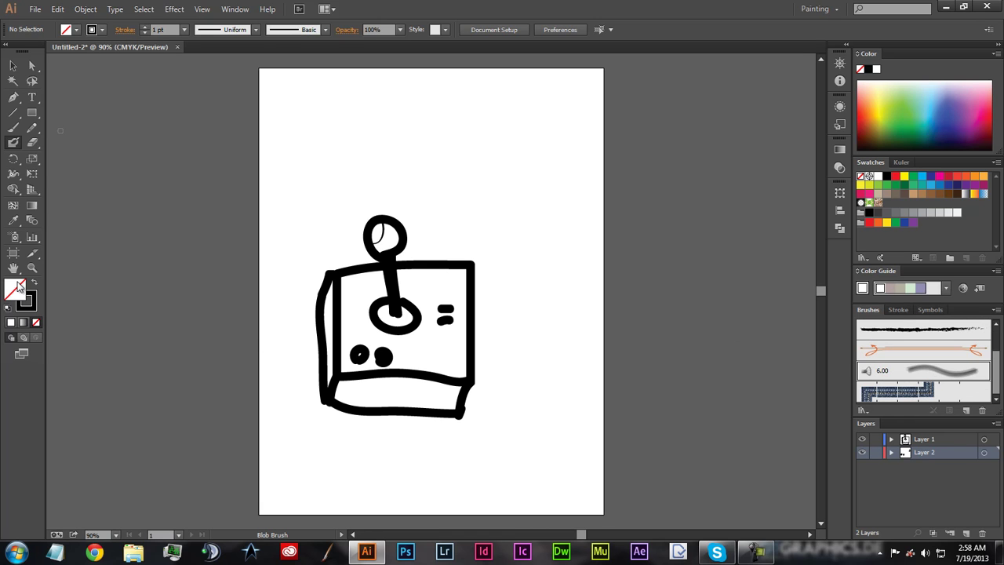
click(76, 30)
click(34, 52)
click(34, 60)
click(91, 165)
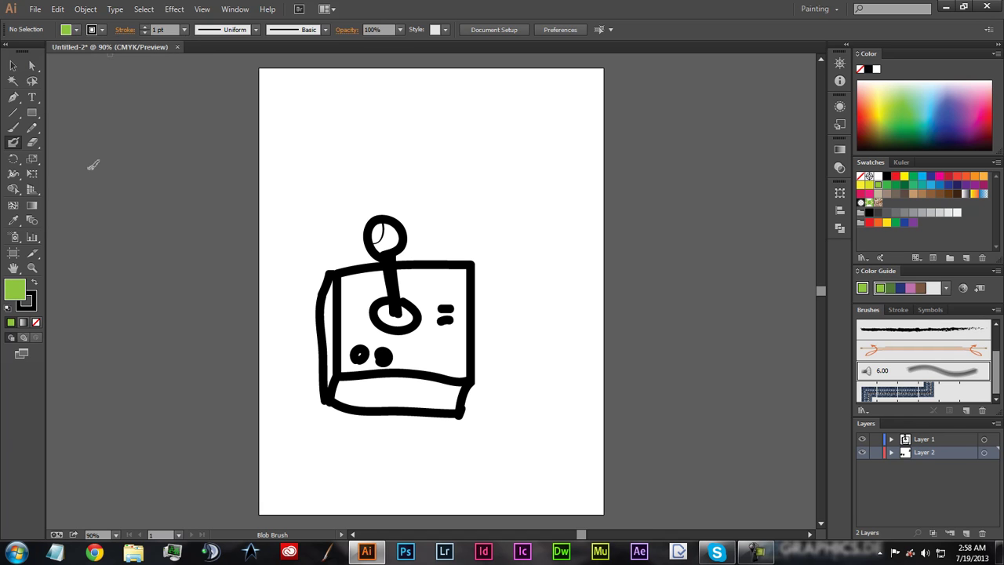
click(14, 127)
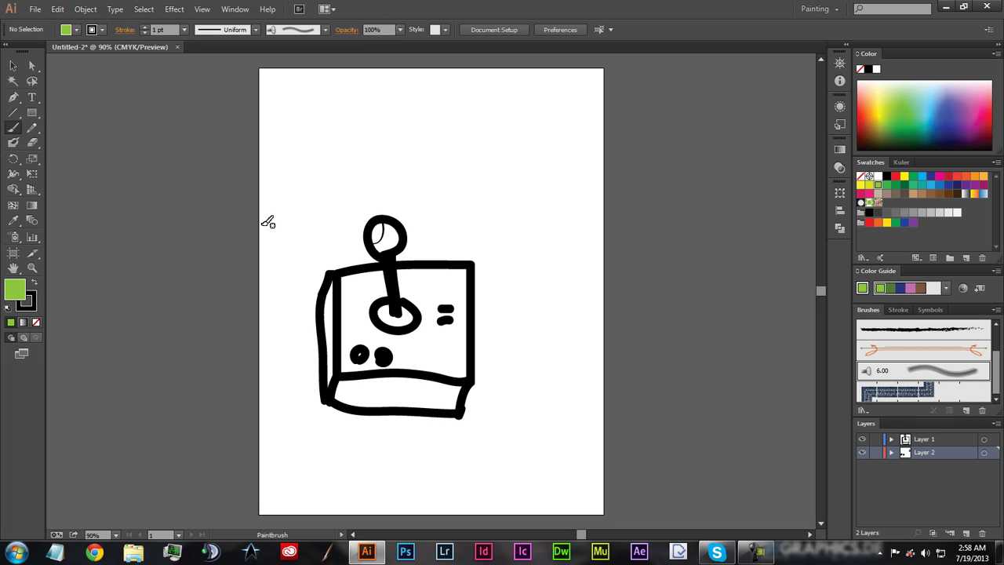
Step: Paint bristle strokes over the right part of the box's top face, changing the fill to teal green partway through
mouse_move(446, 274)
mouse_down()
mouse_move(423, 303)
mouse_move(432, 310)
mouse_move(437, 282)
mouse_move(425, 325)
mouse_move(439, 284)
mouse_move(440, 363)
mouse_move(450, 308)
mouse_move(439, 352)
mouse_move(442, 298)
mouse_move(450, 377)
mouse_move(452, 311)
mouse_move(445, 380)
mouse_move(454, 283)
mouse_up()
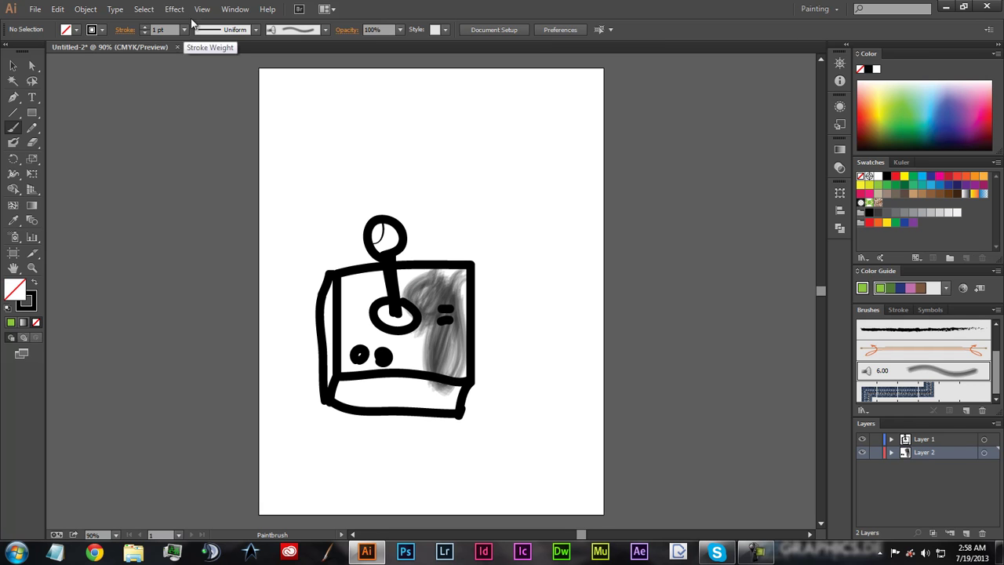
click(77, 29)
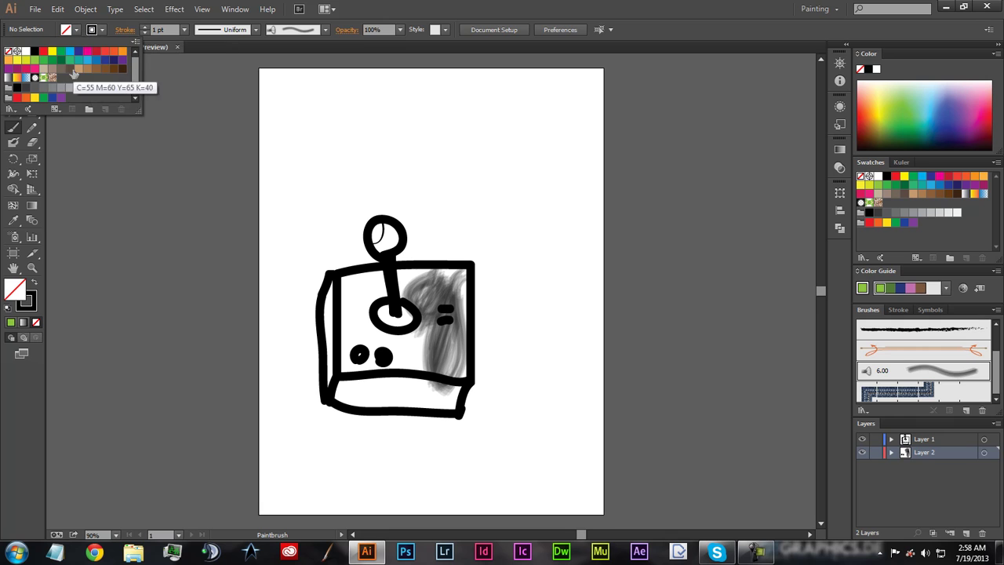
click(70, 60)
click(435, 286)
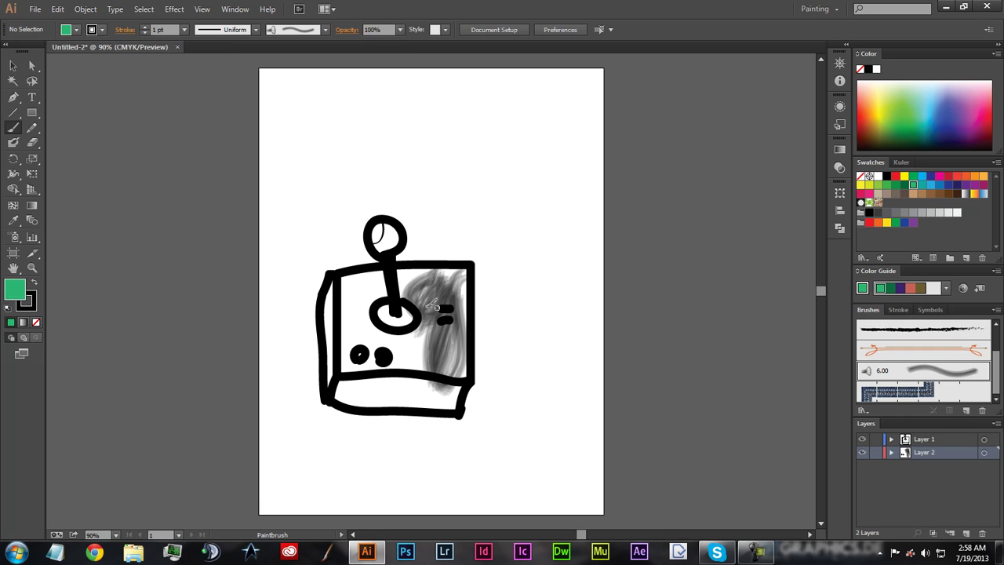
mouse_move(439, 278)
mouse_down()
mouse_move(450, 304)
mouse_move(424, 308)
mouse_up()
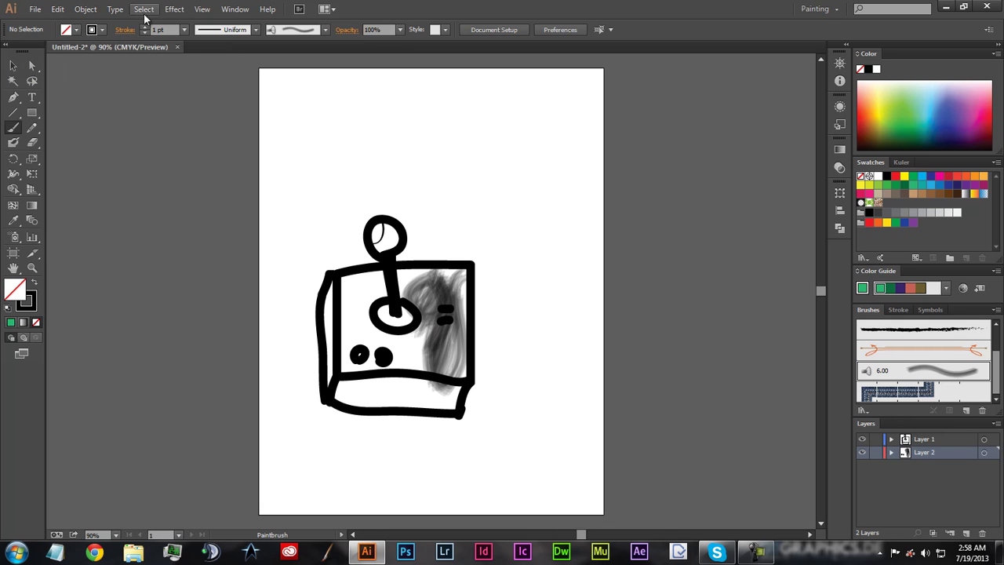
Step: Change the stroke colour to green and paint more bristle strokes over the dark shading on the box
click(92, 30)
click(43, 60)
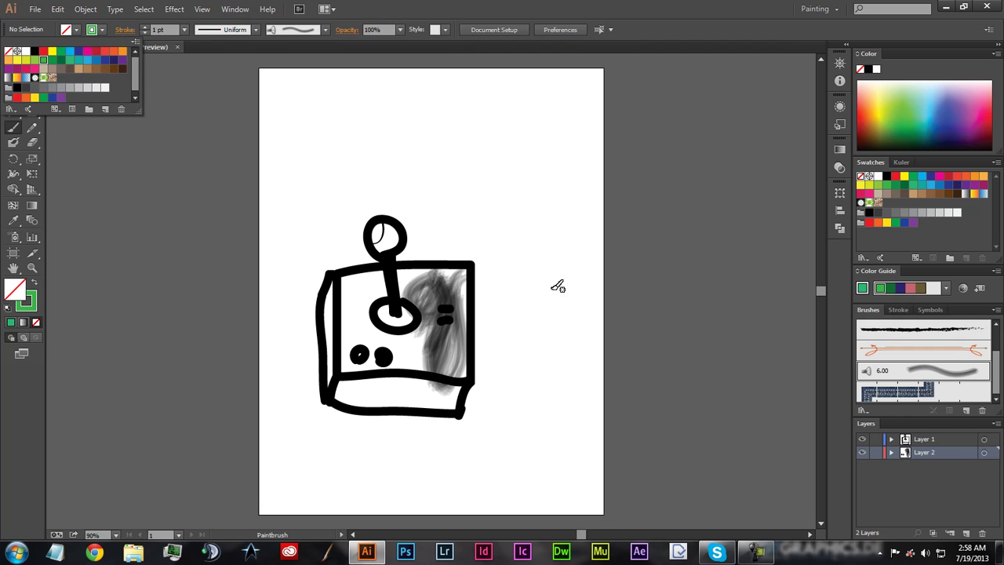
click(460, 294)
mouse_move(452, 297)
mouse_down()
mouse_move(441, 356)
mouse_move(451, 360)
mouse_move(454, 288)
mouse_move(438, 371)
mouse_move(451, 291)
mouse_move(446, 359)
mouse_move(440, 267)
mouse_move(426, 336)
mouse_move(438, 302)
mouse_move(442, 328)
mouse_up()
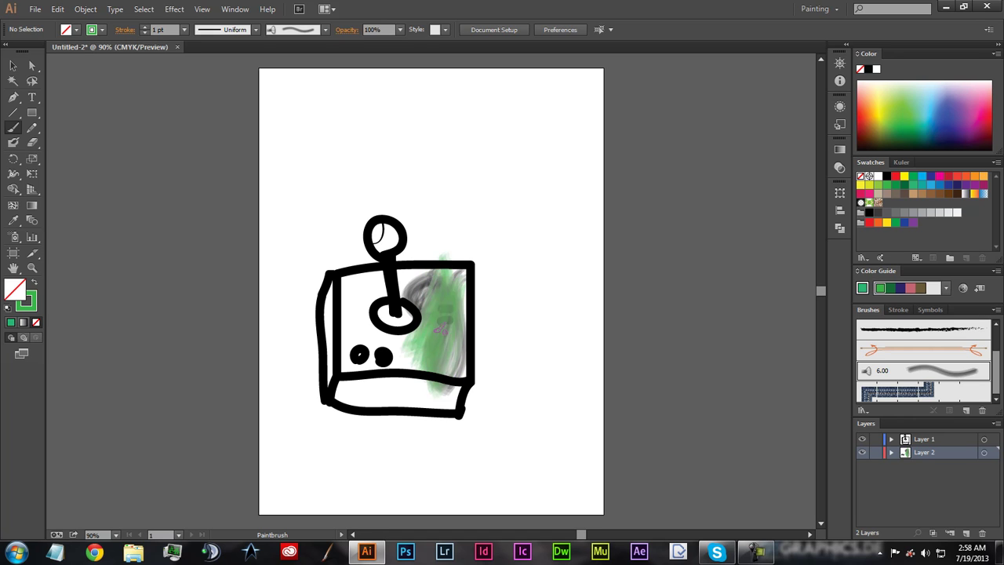
Step: Undo all the green and black bristle strokes on the box
key(ctrl+z)
key(ctrl+z)
key(ctrl+z)
key(ctrl+z)
key(ctrl+z)
key(ctrl+z)
key(ctrl+z)
key(ctrl+z)
key(ctrl+z)
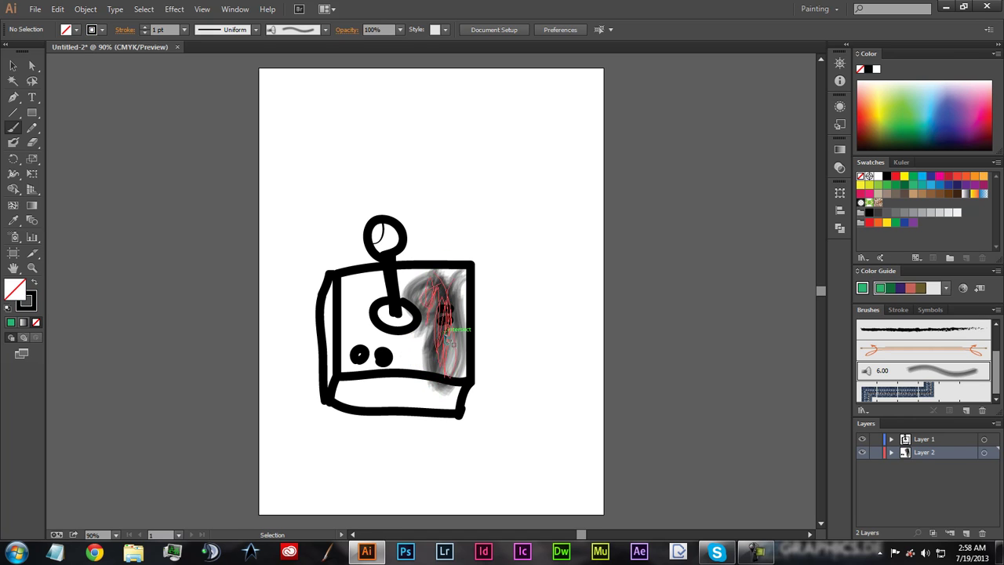
key(ctrl+z)
key(ctrl+z)
key(ctrl+z)
key(ctrl+z)
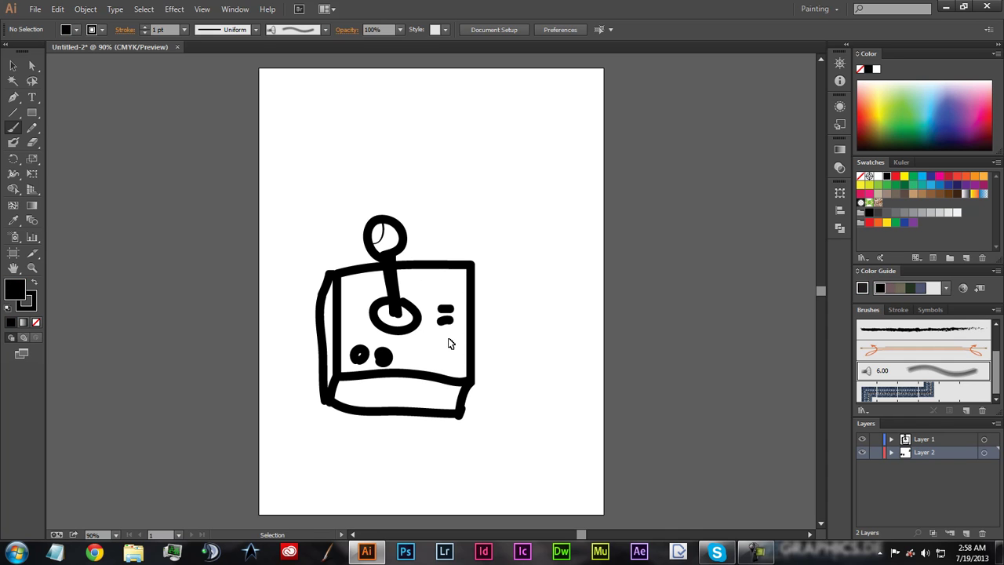
Step: On a new layer below Layer 2, paint the box's top and front faces with green bristle strokes, using a teal fill setting
click(966, 533)
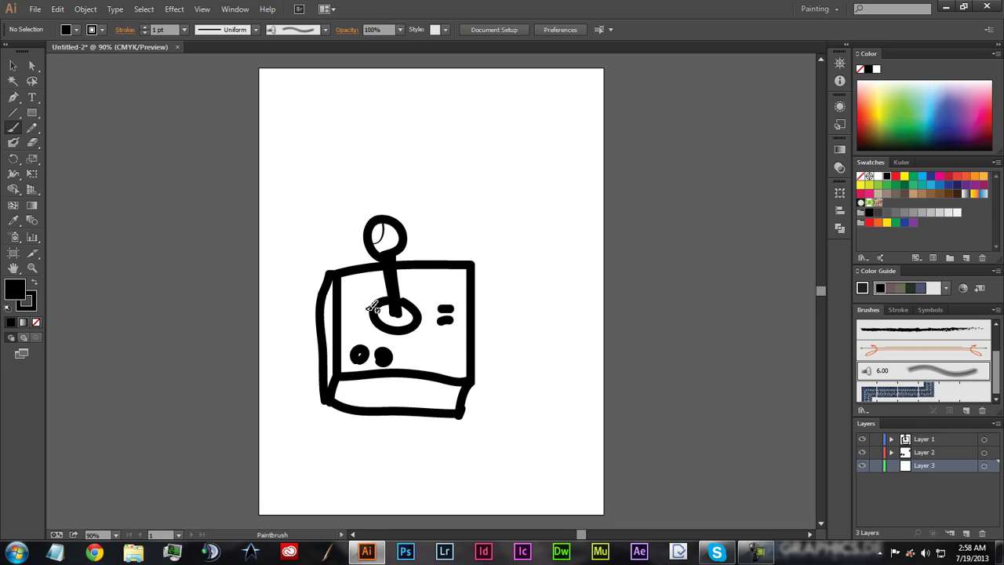
click(75, 29)
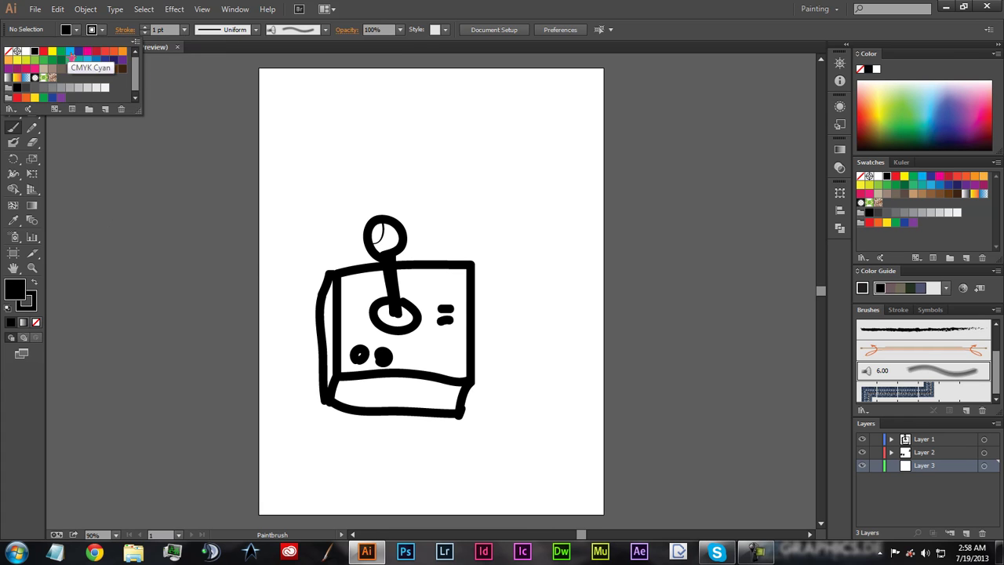
click(61, 59)
click(101, 33)
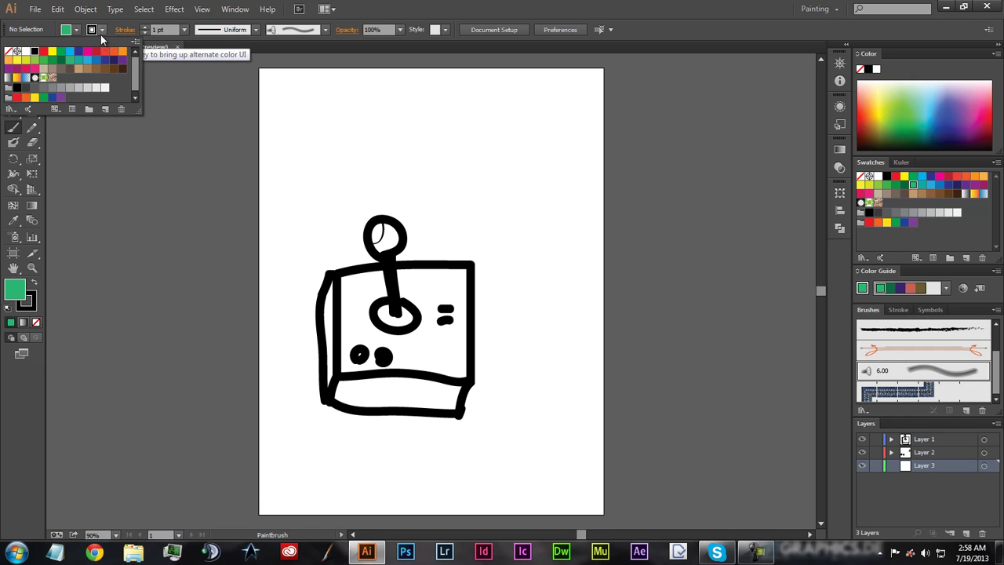
click(100, 35)
click(100, 35)
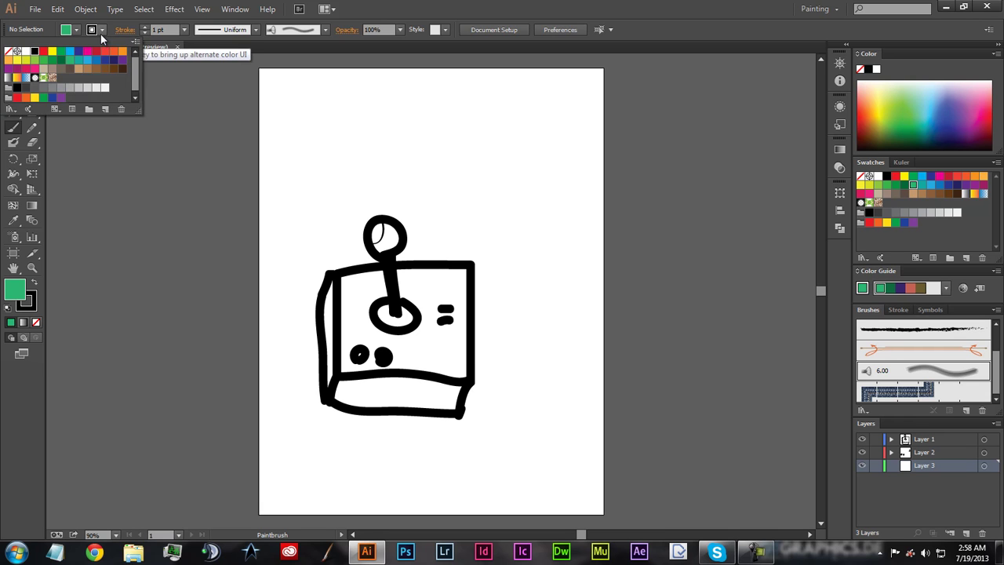
click(43, 60)
mouse_move(435, 308)
mouse_down()
mouse_move(437, 359)
mouse_move(451, 282)
mouse_move(434, 353)
mouse_move(444, 302)
mouse_move(437, 340)
mouse_move(437, 290)
mouse_move(449, 359)
mouse_move(452, 279)
mouse_move(457, 370)
mouse_move(459, 280)
mouse_move(351, 283)
mouse_move(354, 365)
mouse_move(422, 364)
mouse_move(409, 353)
mouse_move(368, 348)
mouse_move(380, 365)
mouse_move(410, 359)
mouse_move(377, 355)
mouse_move(411, 361)
mouse_move(366, 355)
mouse_move(360, 285)
mouse_move(358, 334)
mouse_move(357, 298)
mouse_move(359, 289)
mouse_move(427, 282)
mouse_move(387, 277)
mouse_move(380, 288)
mouse_move(441, 280)
mouse_move(419, 331)
mouse_move(385, 322)
mouse_move(420, 322)
mouse_up()
mouse_move(396, 388)
mouse_down()
mouse_move(361, 395)
mouse_move(463, 381)
mouse_move(349, 394)
mouse_move(384, 404)
mouse_move(444, 394)
mouse_move(431, 376)
mouse_move(367, 384)
mouse_move(386, 390)
mouse_up()
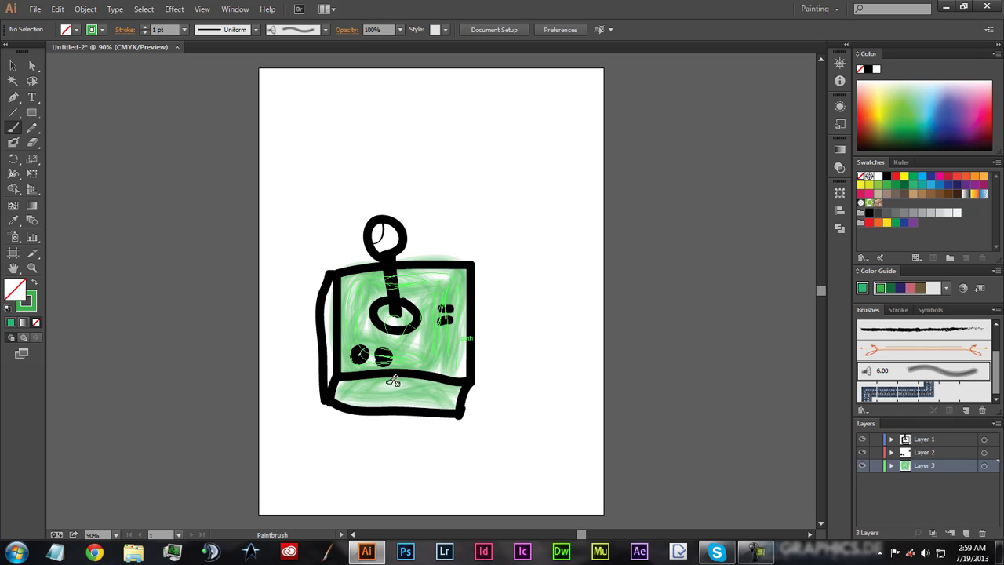
Step: Select the last object below among the green strokes, make Layer 2 active, and switch to the Selection tool
right_click(428, 335)
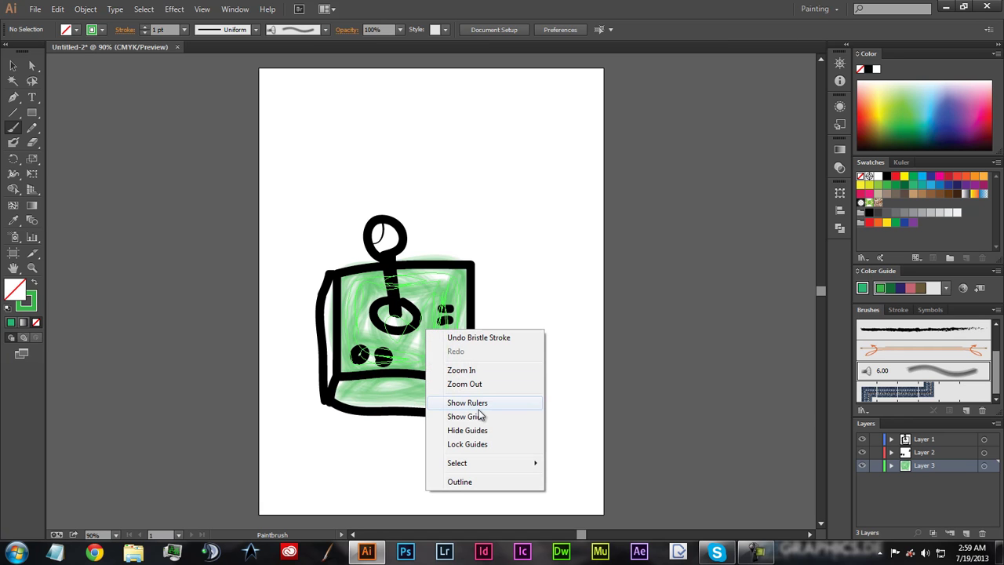
mouse_move(483, 467)
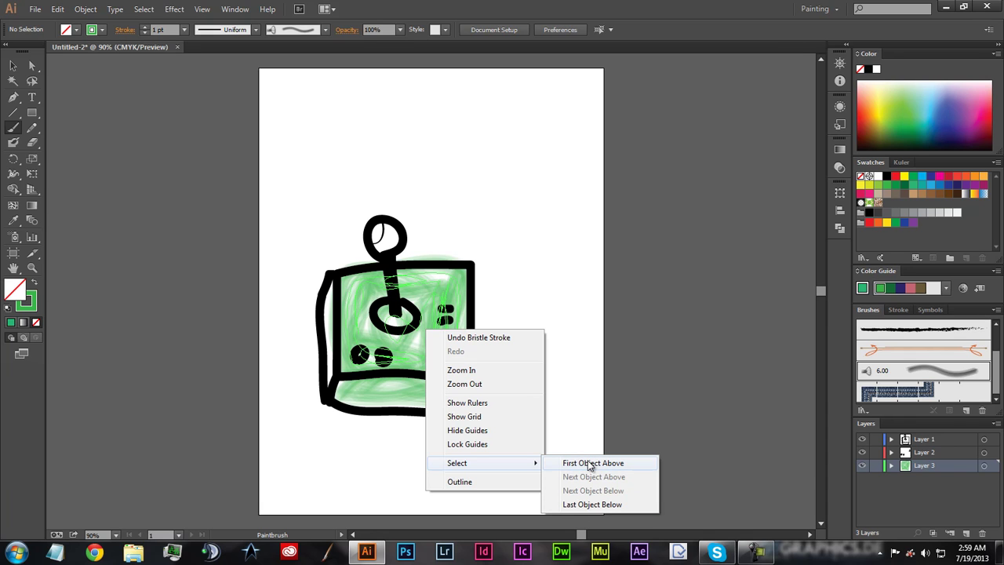
click(600, 506)
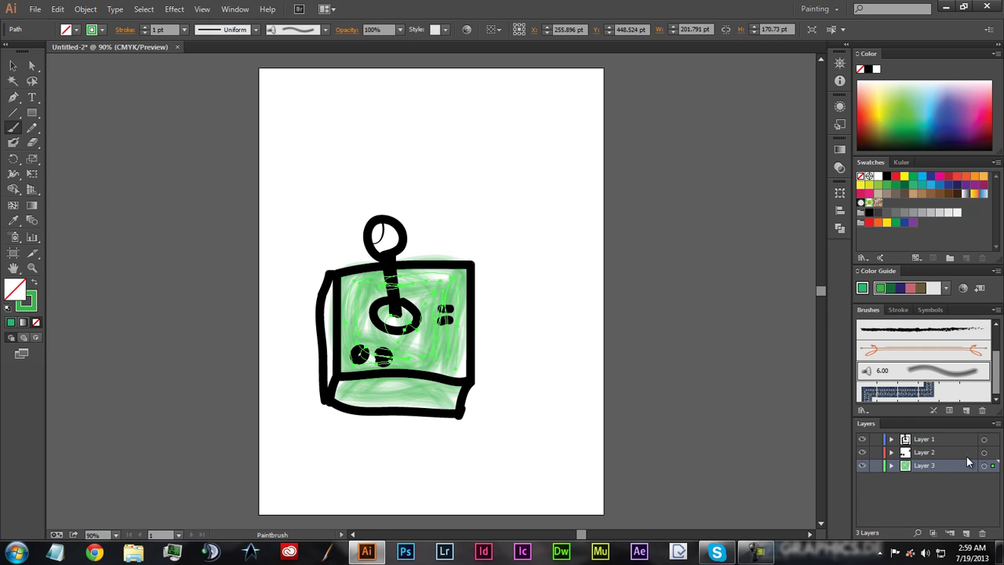
click(959, 454)
click(13, 65)
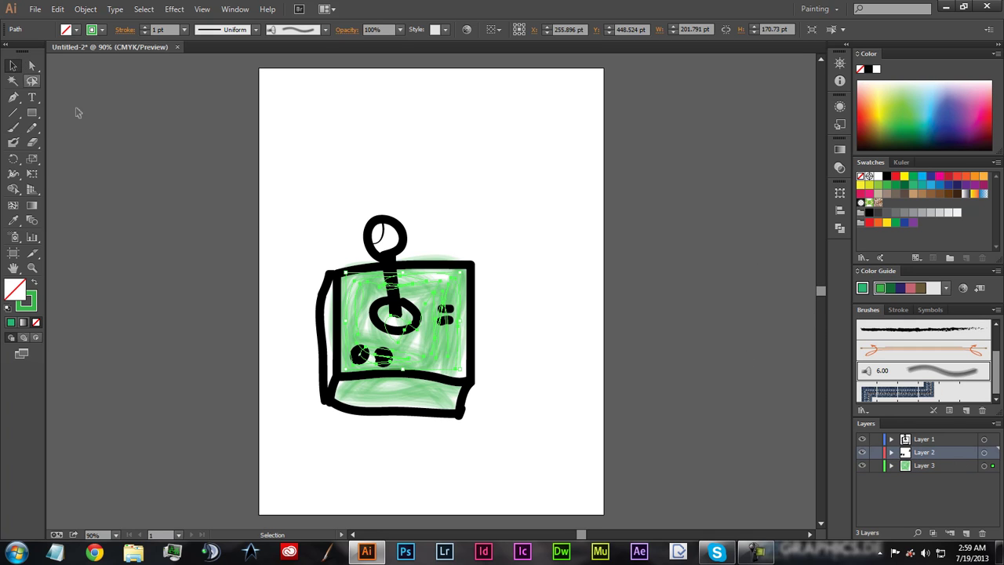
Step: Group the selected green stroke, and undo the grouping
right_click(445, 294)
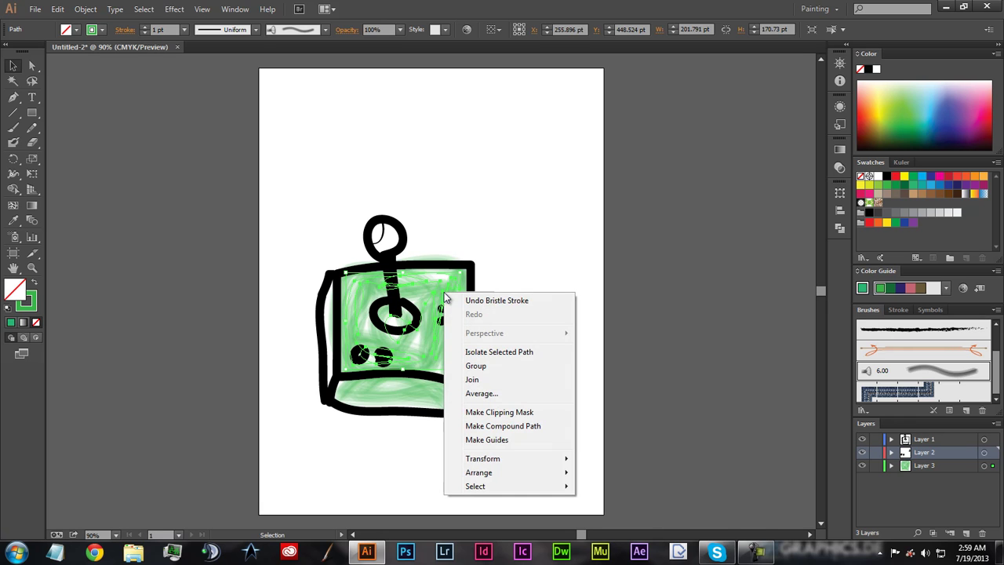
click(503, 367)
right_click(429, 332)
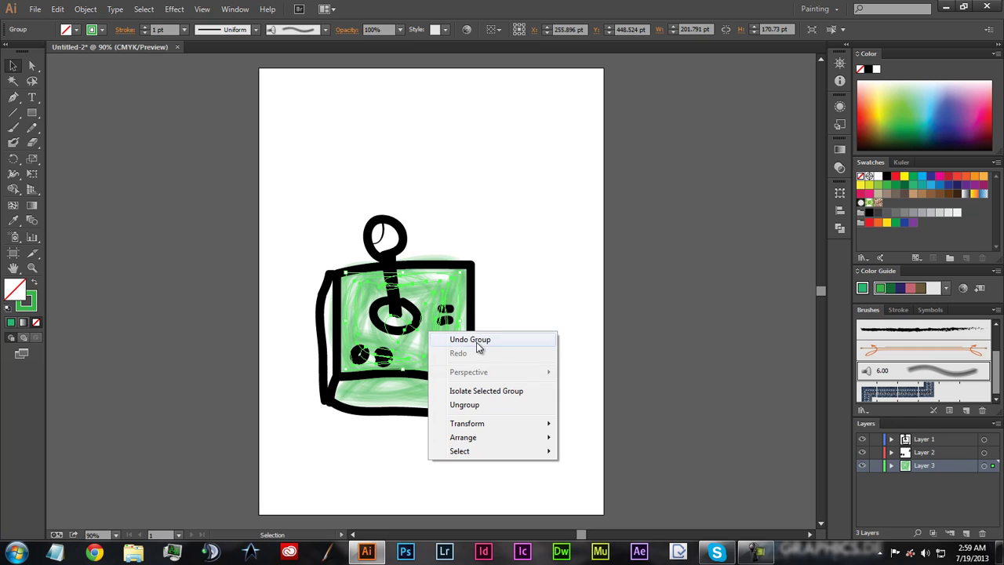
click(477, 339)
Step: Join the selected green path
right_click(436, 317)
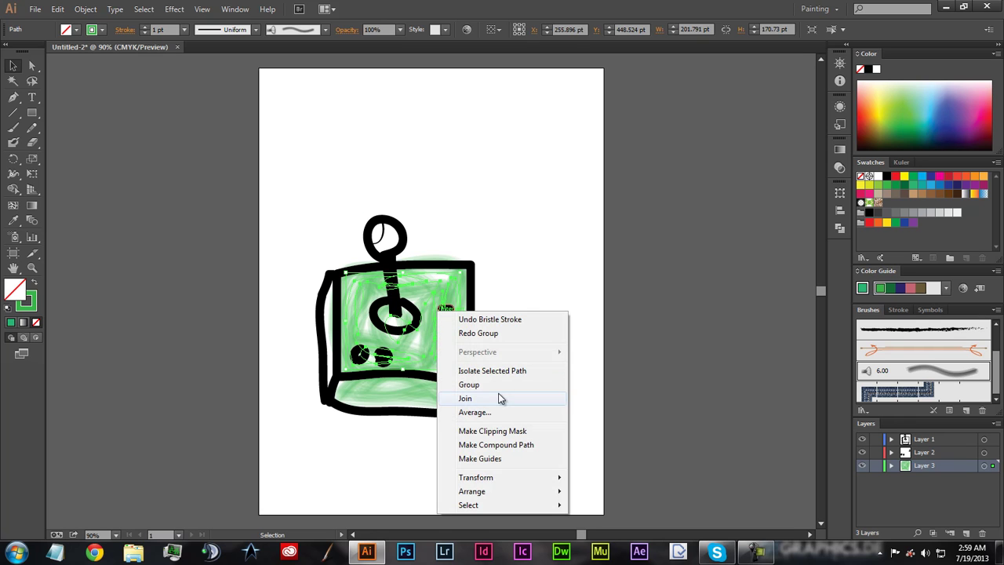
click(499, 398)
right_click(437, 311)
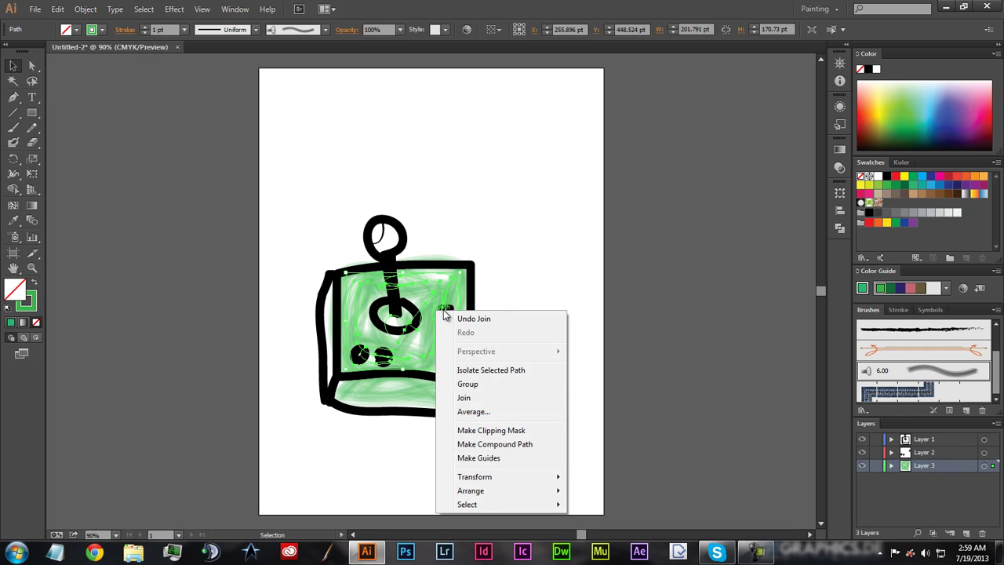
click(366, 298)
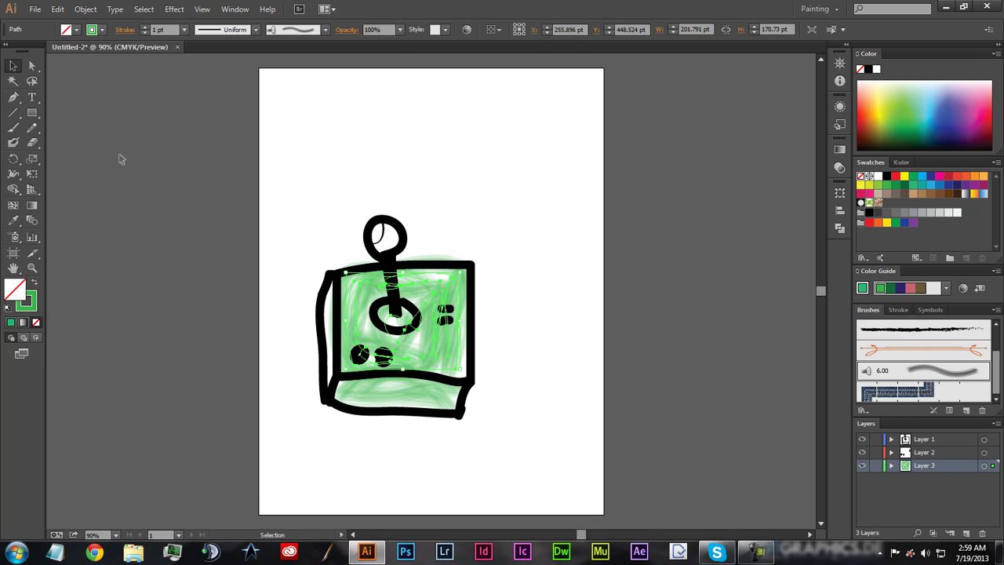
Step: Switch to the Direct Selection tool, accept a 0 pt move for the green path, and clear the selection
double_click(32, 65)
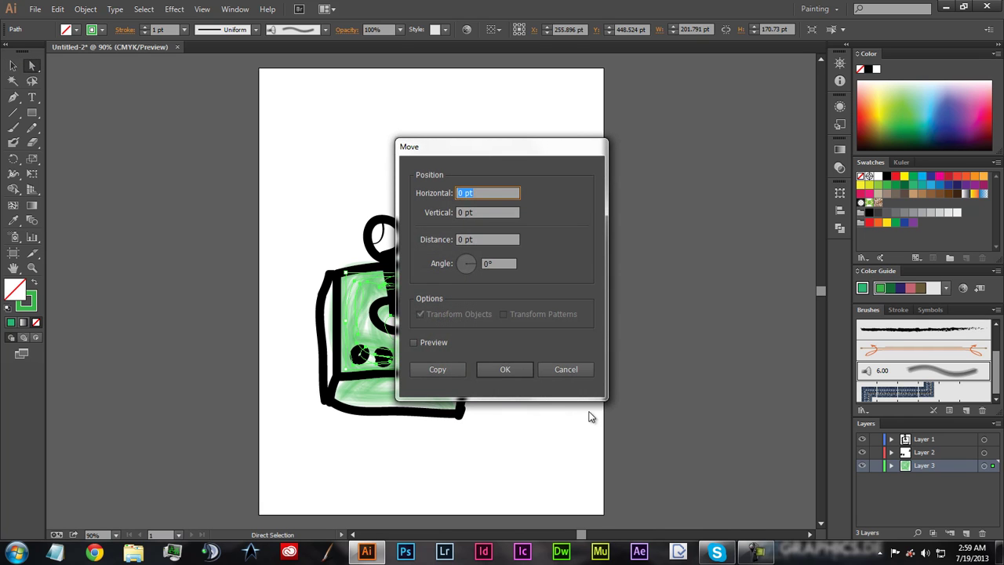
click(512, 368)
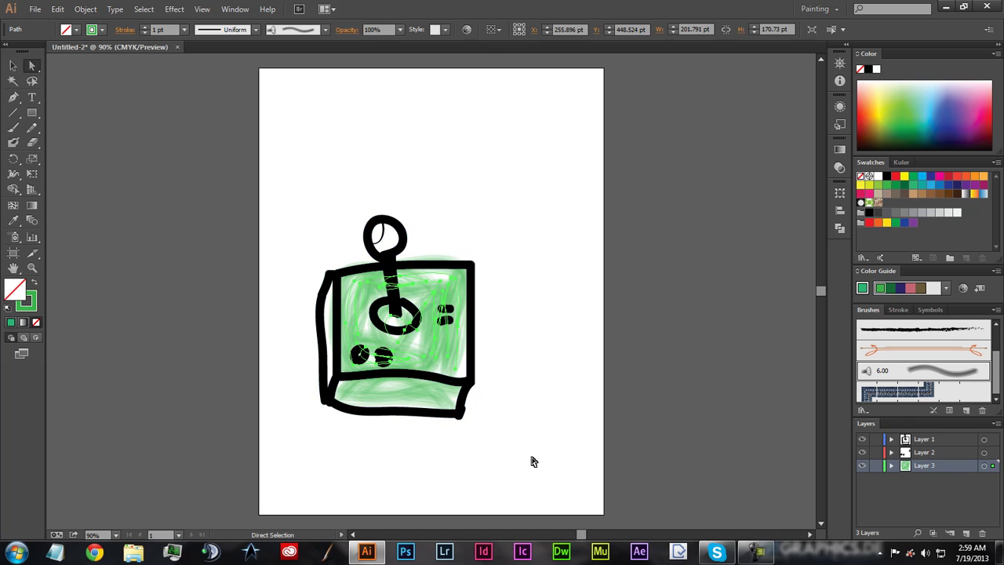
click(488, 395)
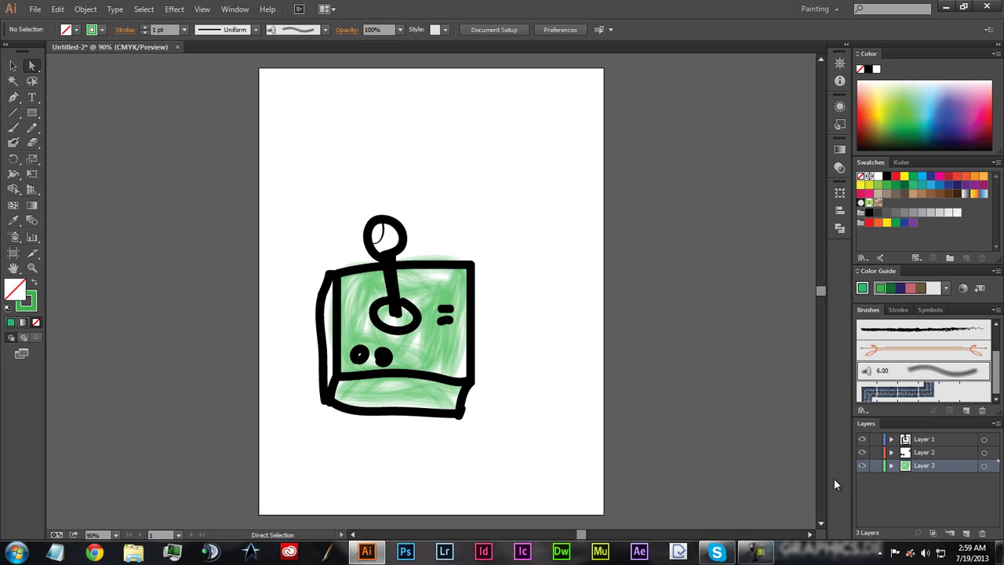
Step: Toggle Layer 3's visibility to compare the joystick drawing with and without the green colouring
click(862, 466)
click(861, 465)
click(861, 466)
click(861, 466)
Step: Close the untitled joystick drawing without saving it, and quit Illustrator
click(177, 46)
click(566, 292)
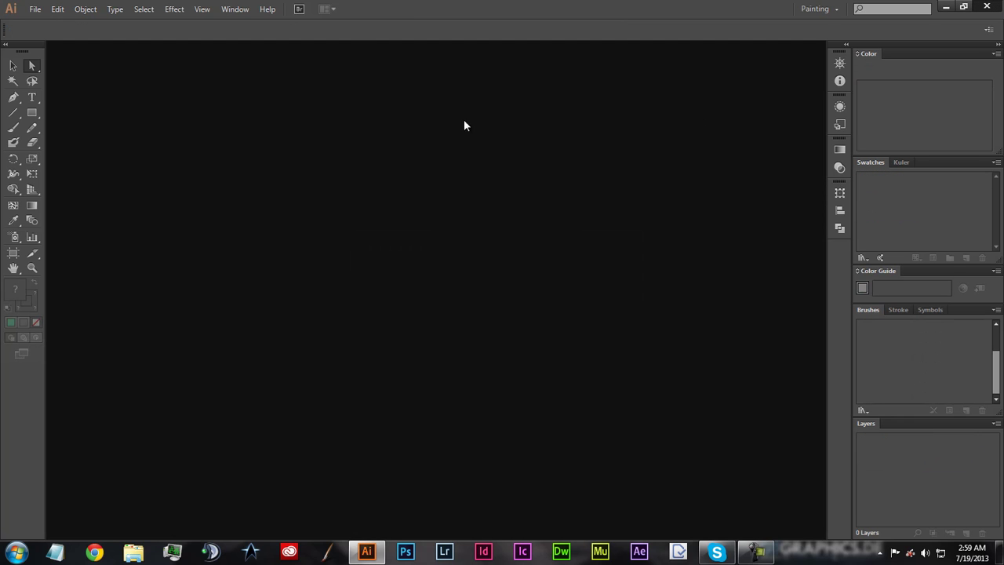
key(ctrl+q)
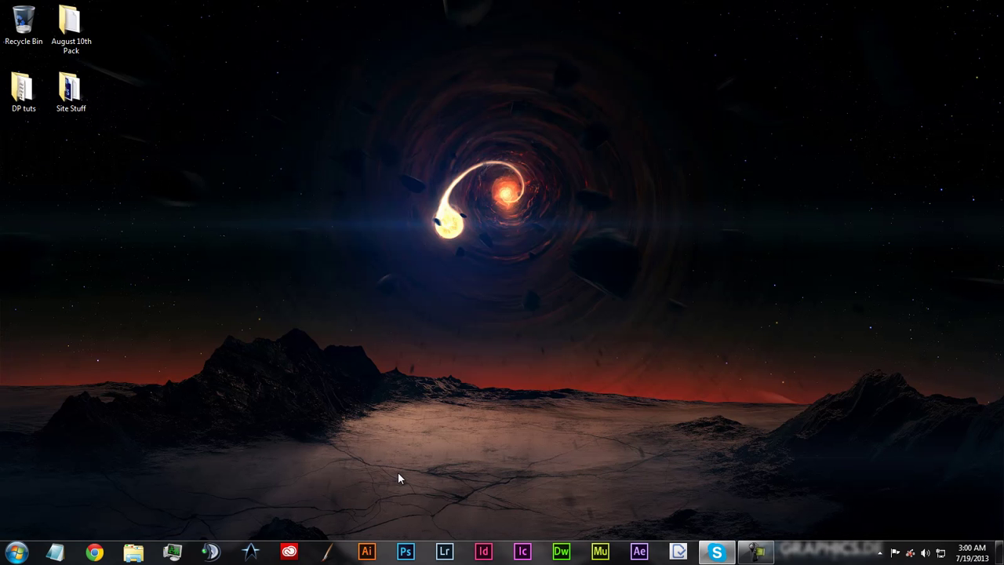
Step: Launch Photoshop and agree to participate in Adobe's product improvement program
click(406, 550)
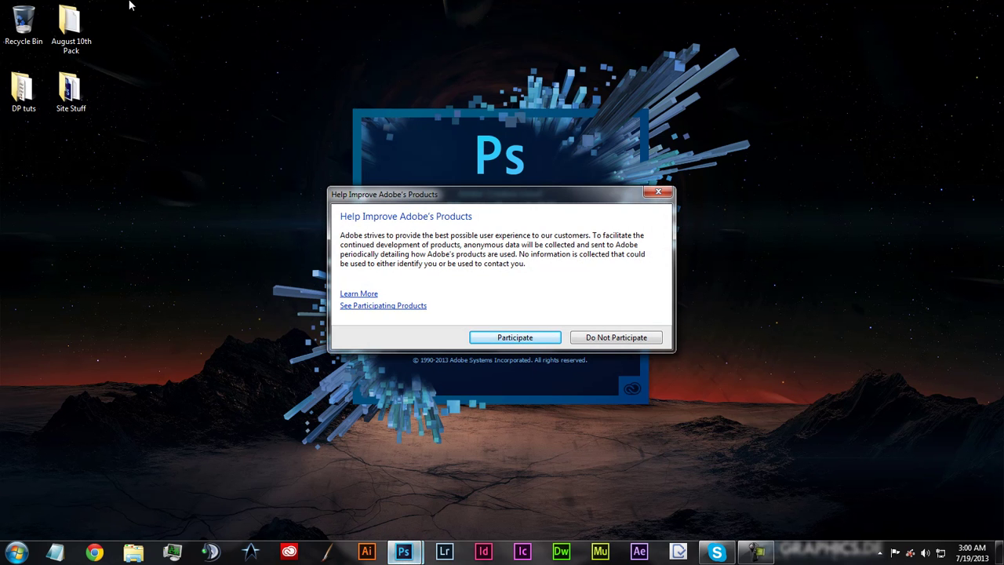
click(531, 333)
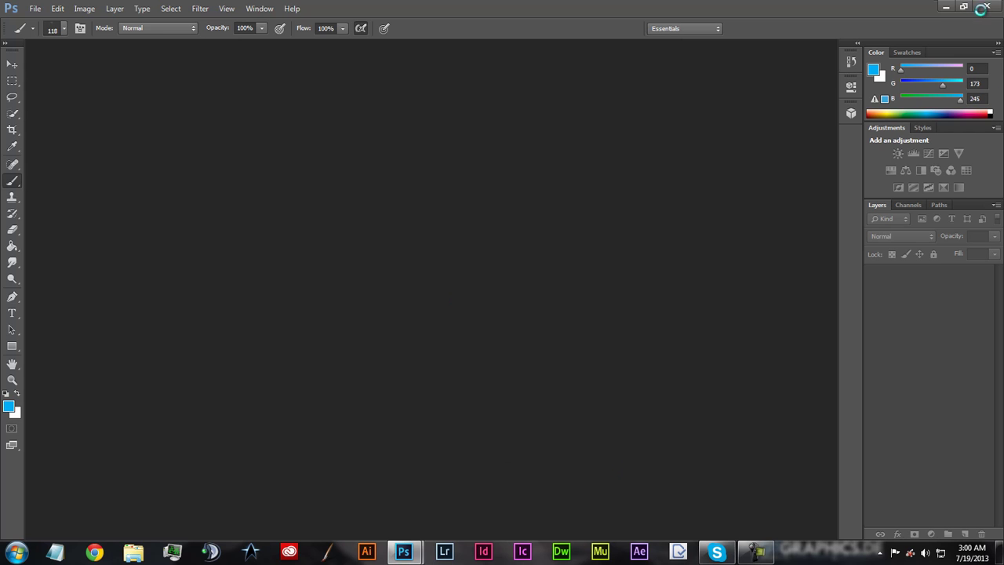
Step: In the product improvement survey, set the job type to Designer (Graphics, Illustration) and the company size to 100-499
mouse_move(407, 559)
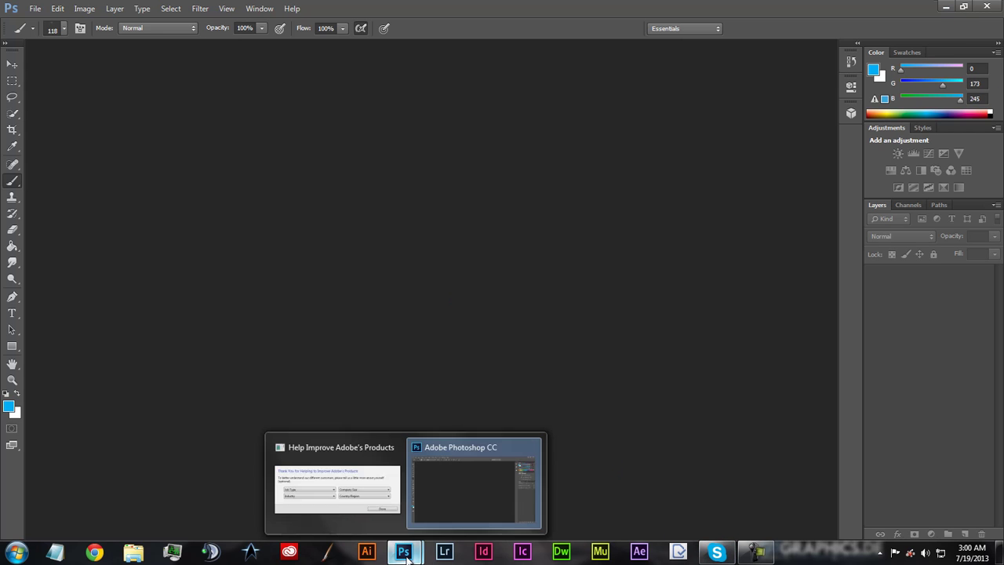
click(361, 493)
click(457, 276)
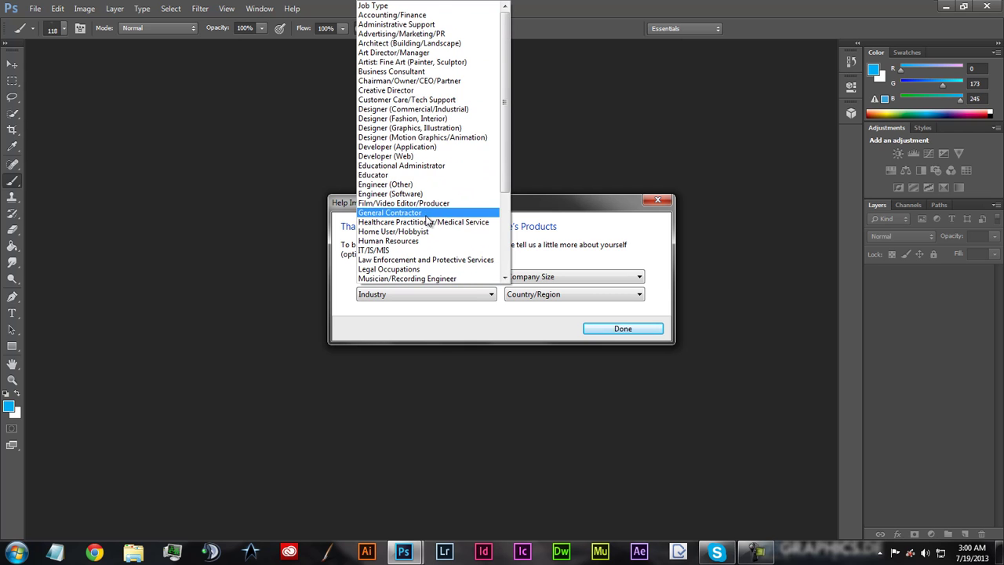
scroll(438, 172, down, 1)
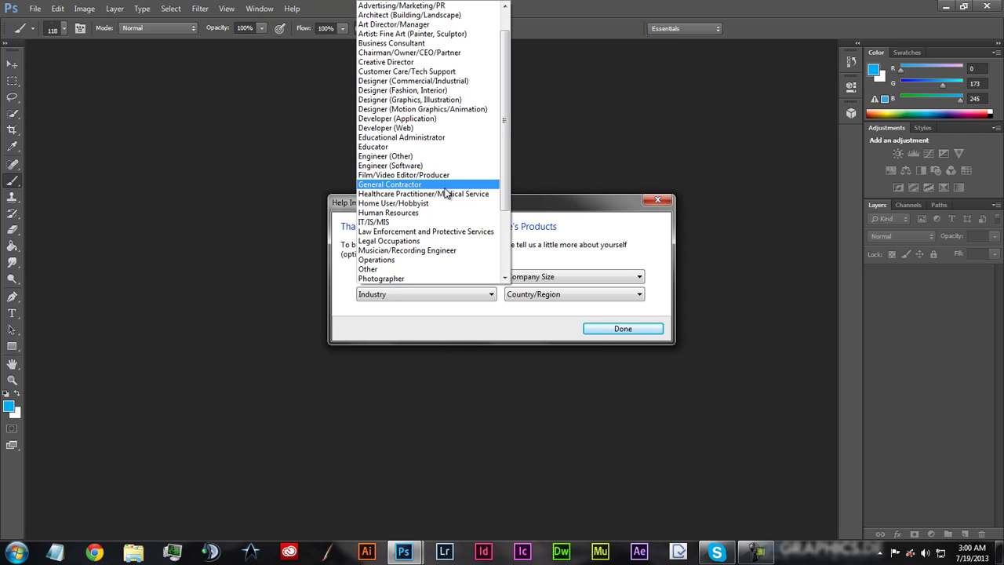
click(474, 101)
click(567, 281)
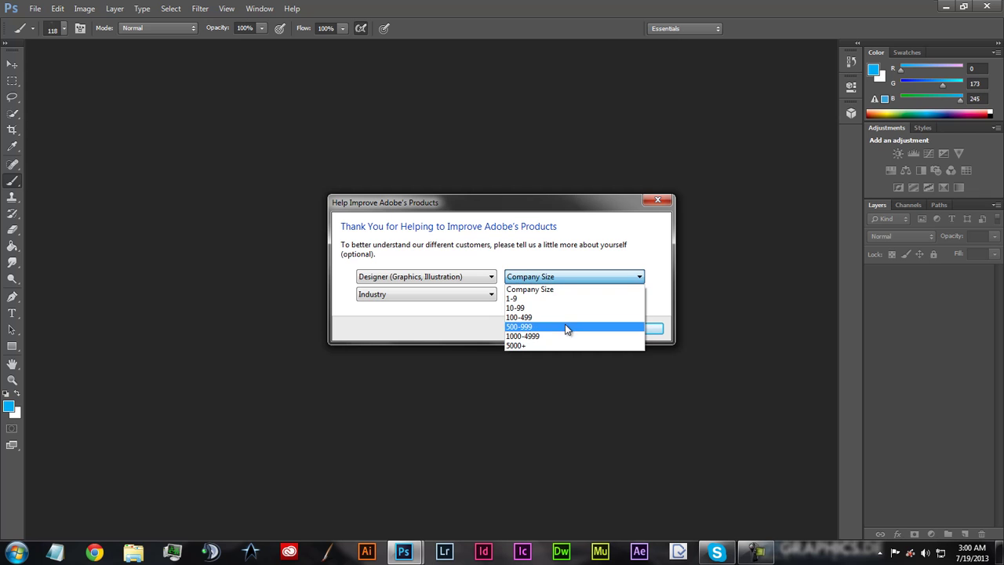
click(567, 318)
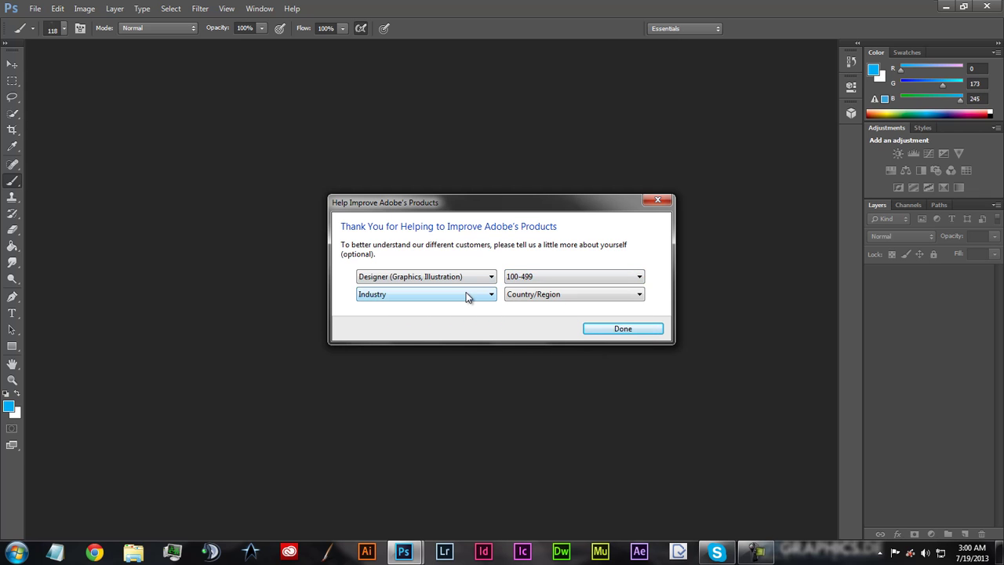
Step: Leave the survey's industry unspecified, set the country to United States, and submit the survey
click(468, 295)
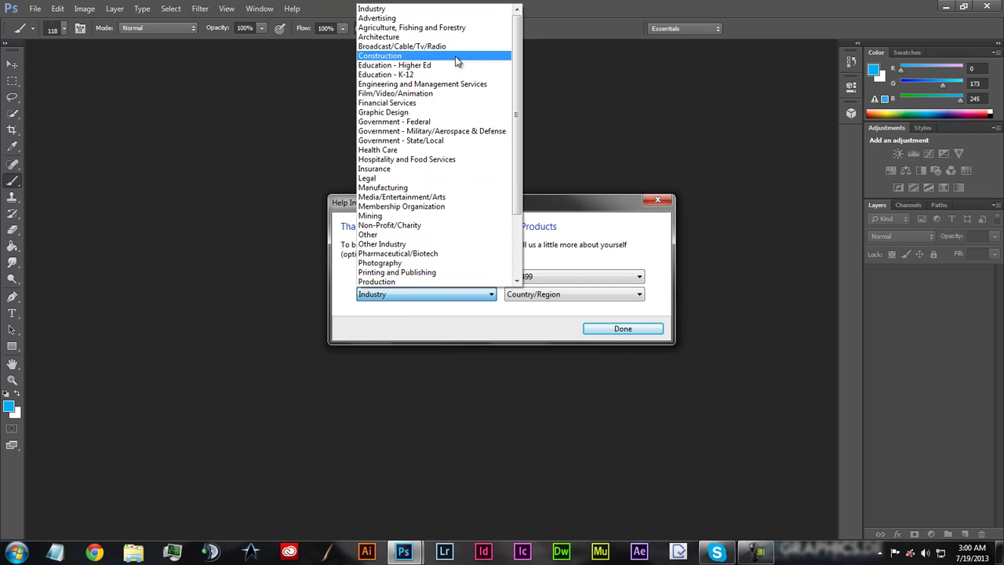
click(428, 13)
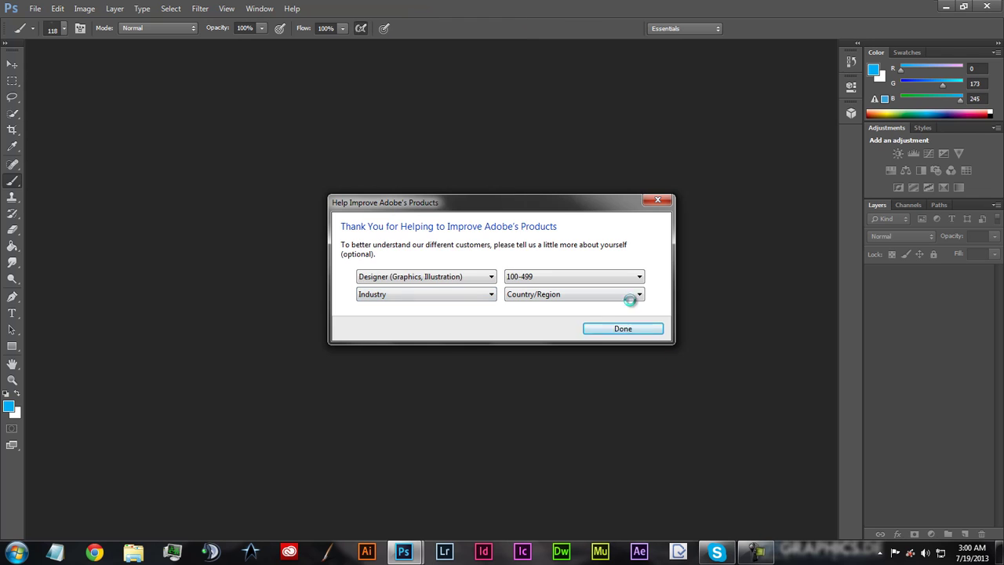
click(594, 306)
scroll(557, 140, down, 1)
scroll(558, 135, down, 4)
scroll(545, 36, up, 5)
click(534, 18)
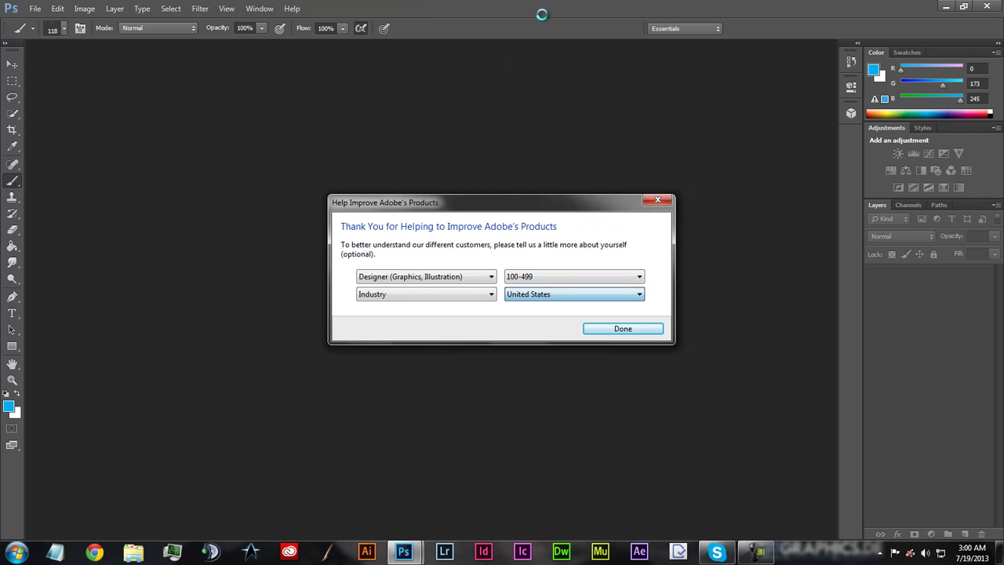
click(622, 329)
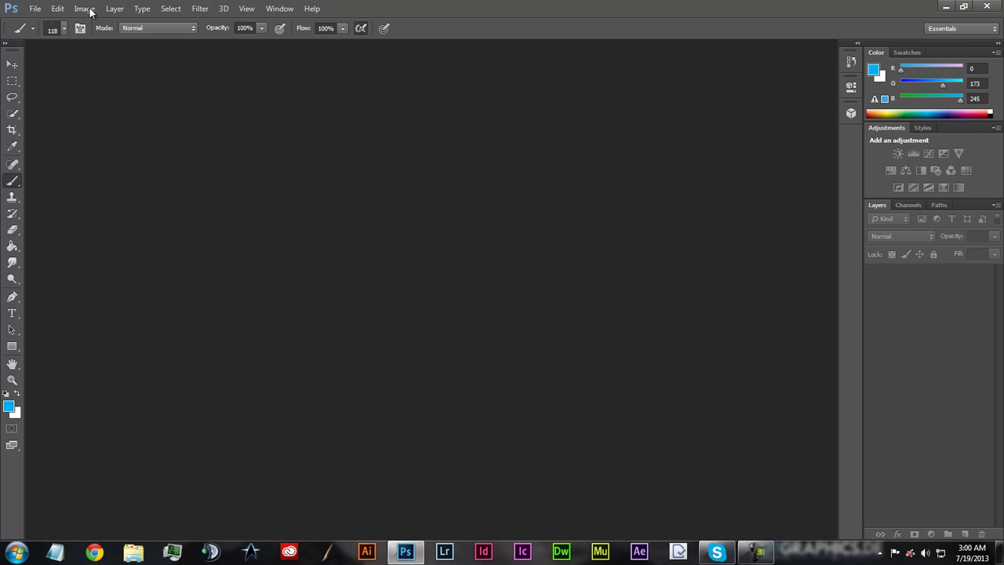
Step: Create a new 450 x 250 pixel RGB document named "Spells lolli" at 720 pixels/inch with a transparent background
click(34, 8)
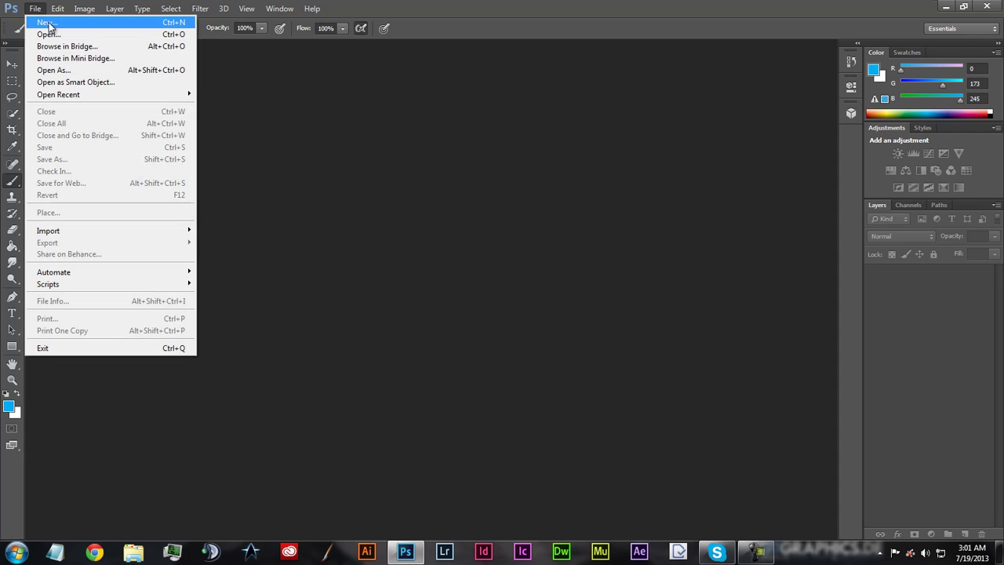
click(47, 23)
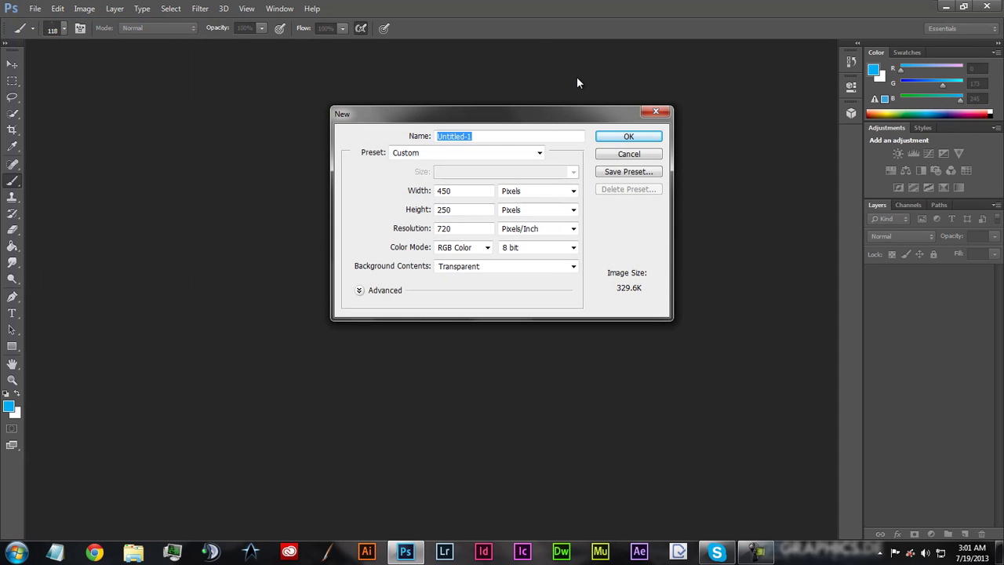
click(525, 139)
double_click(525, 139)
text(Spells)
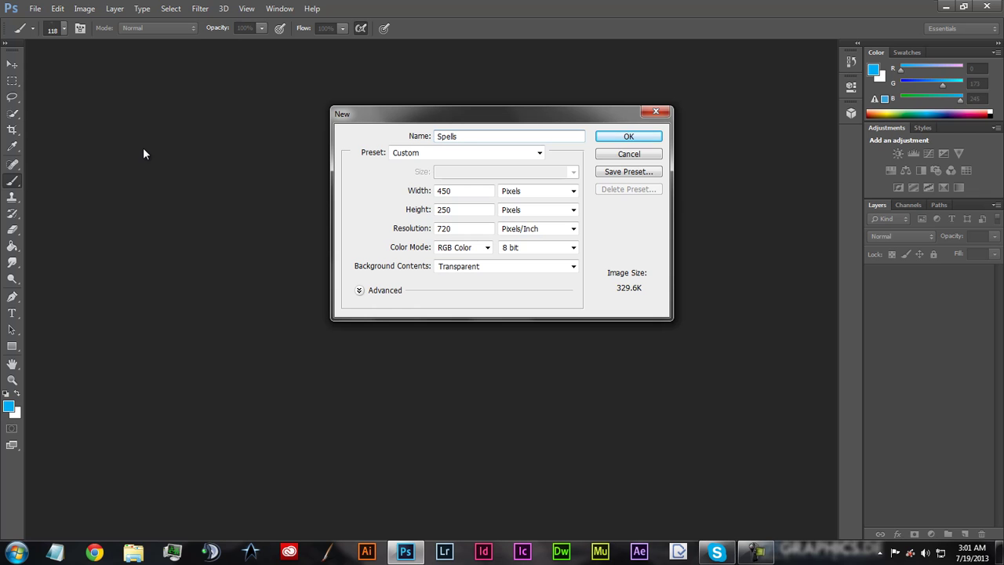
key(Return)
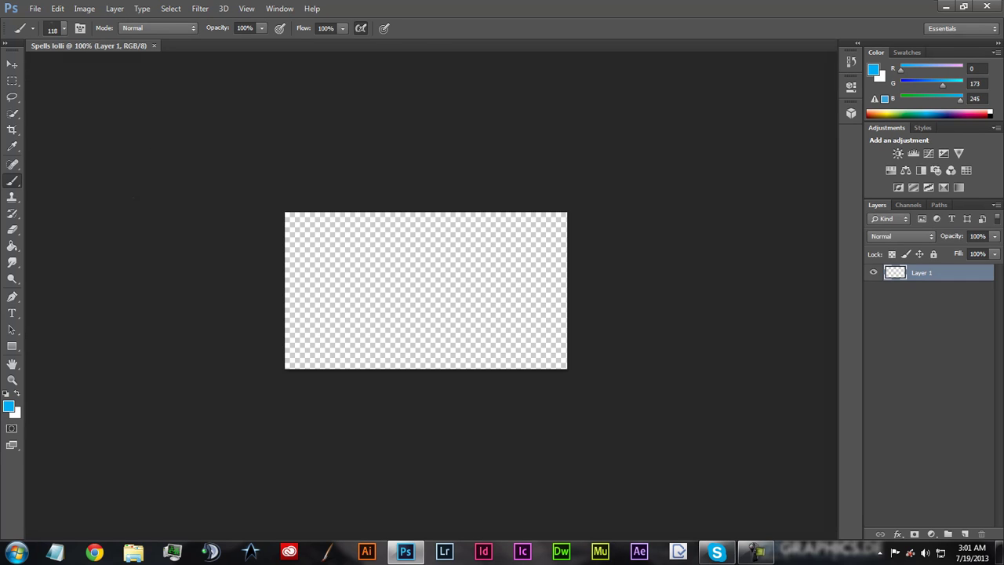
Step: Fill Layer 1 with the blue foreground colour using the Paint Bucket and rename the layer "BG"
click(12, 245)
click(494, 308)
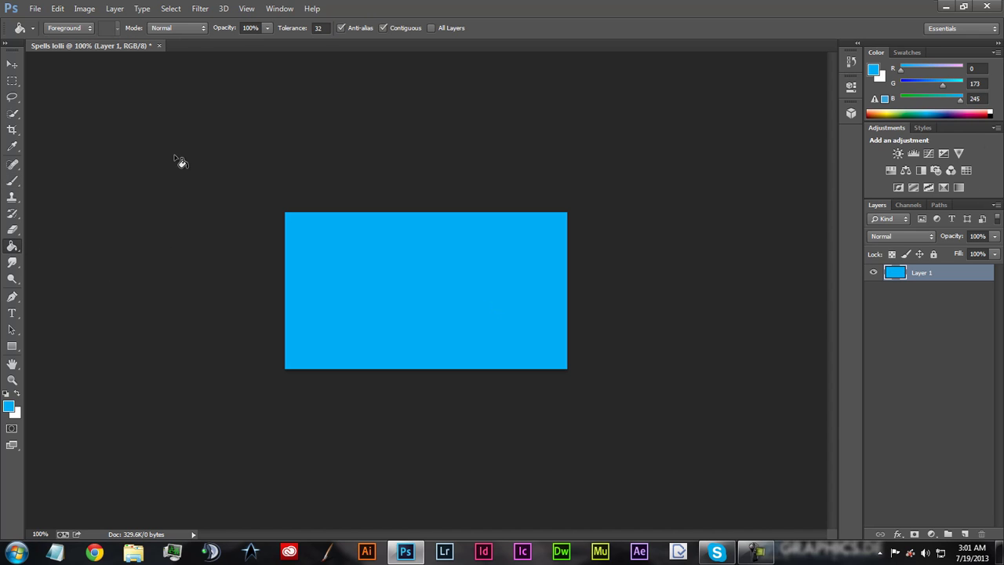
double_click(927, 274)
text(BG)
key(Return)
Step: Add a layer group above the BG layer and name it "BG"
click(946, 533)
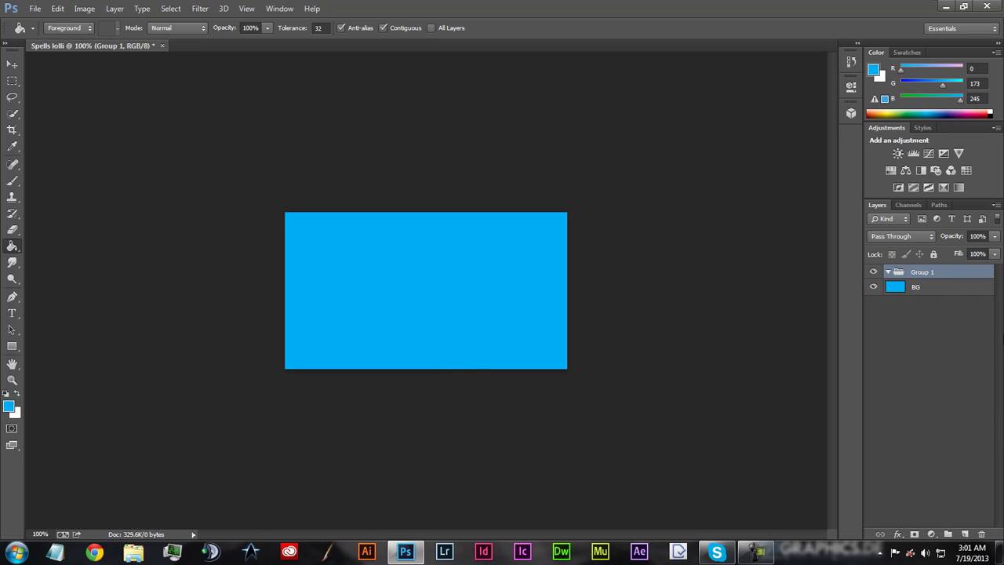
double_click(929, 275)
text(BG)
key(Return)
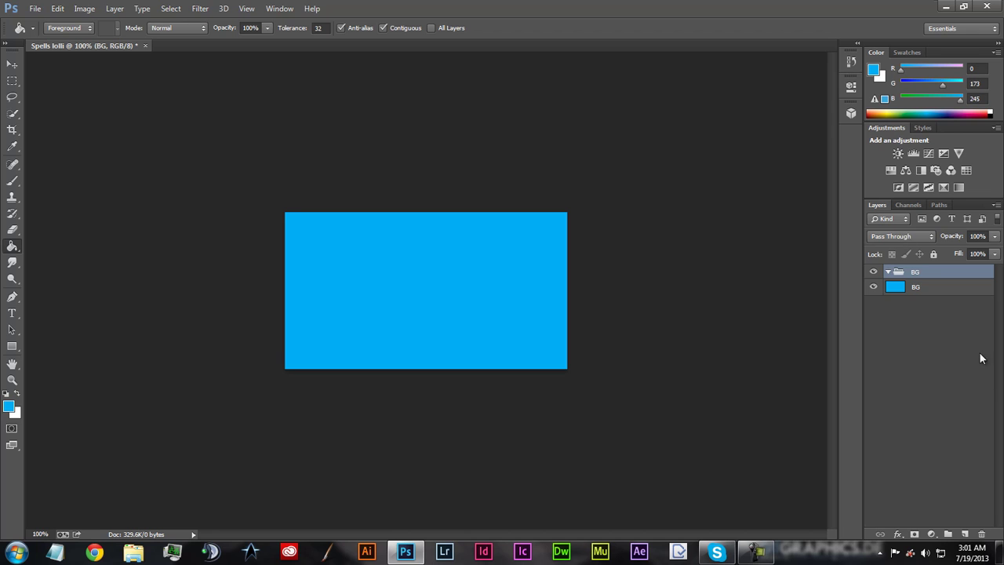
Step: Turn the blue BG layer black with a Hue/Saturation adjustment, setting Lightness to -100
click(916, 288)
key(ctrl+u)
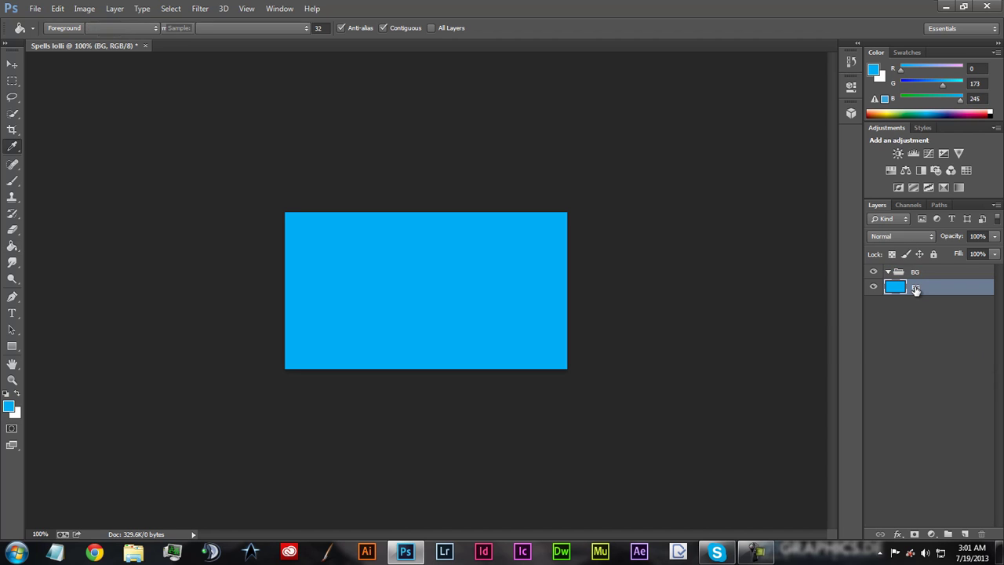
drag(704, 279, 432, 307)
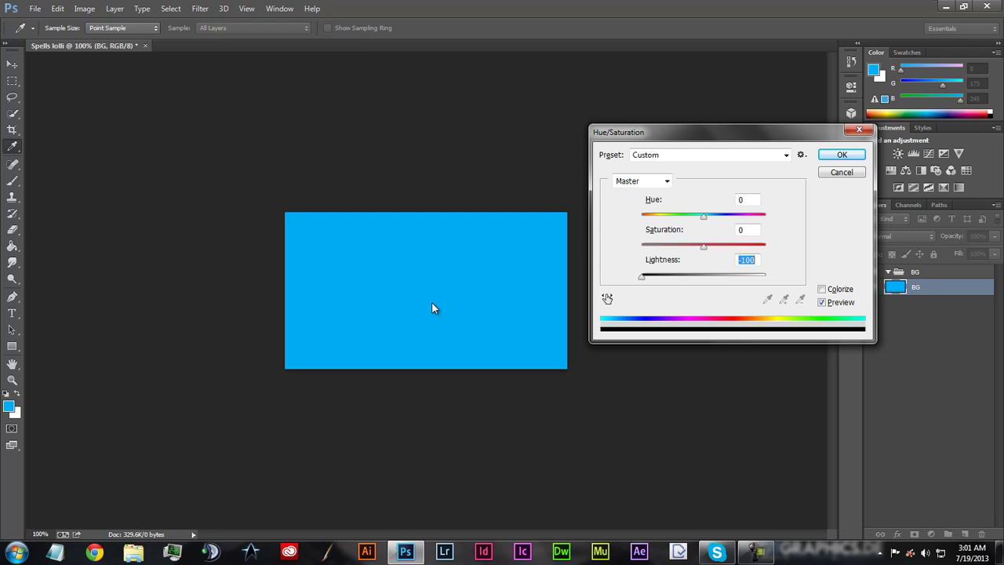
click(842, 155)
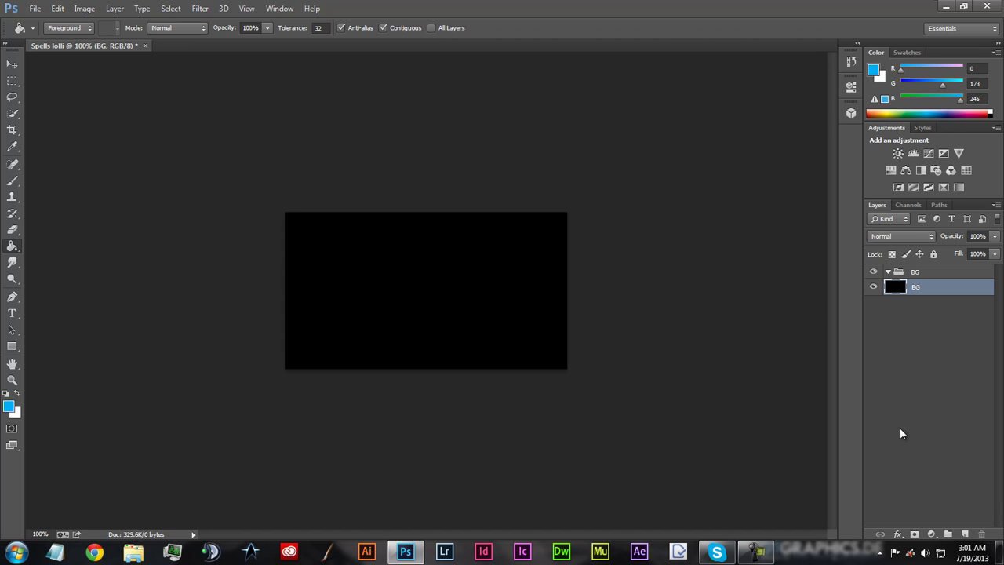
Step: Add a new layer above the black BG layer and name it "paint basic ground"
click(965, 535)
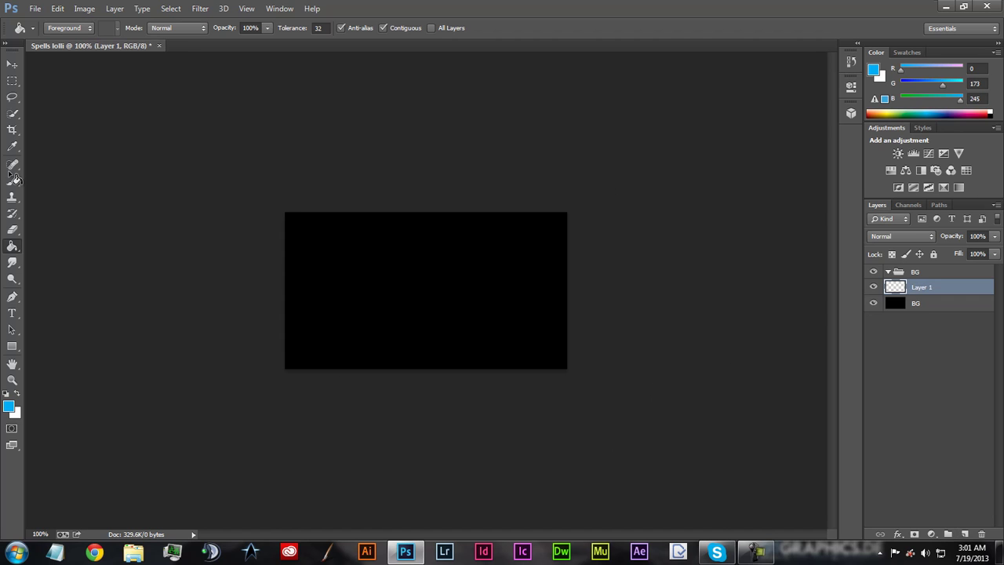
double_click(923, 287)
text(paint basic)
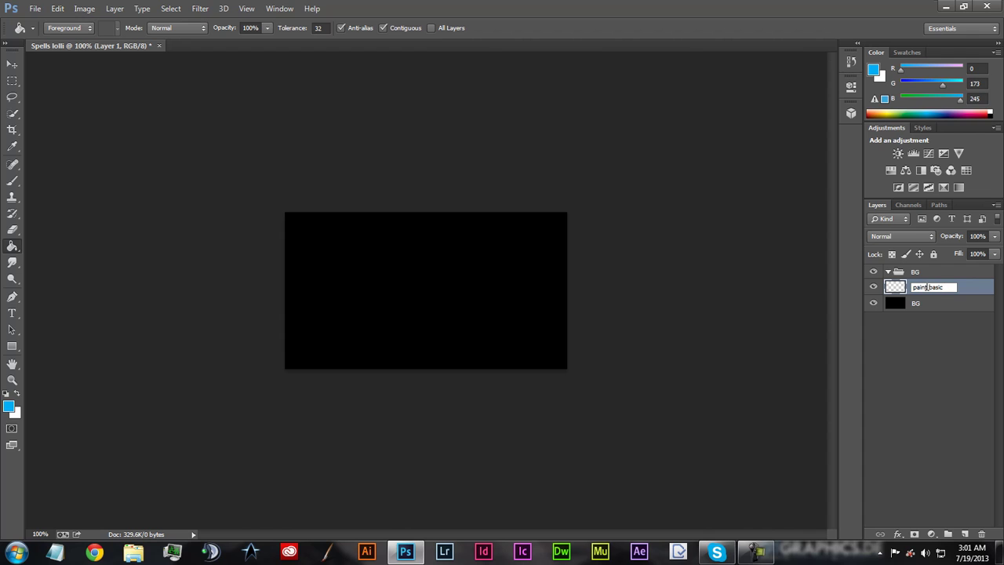
text( ground)
key(Return)
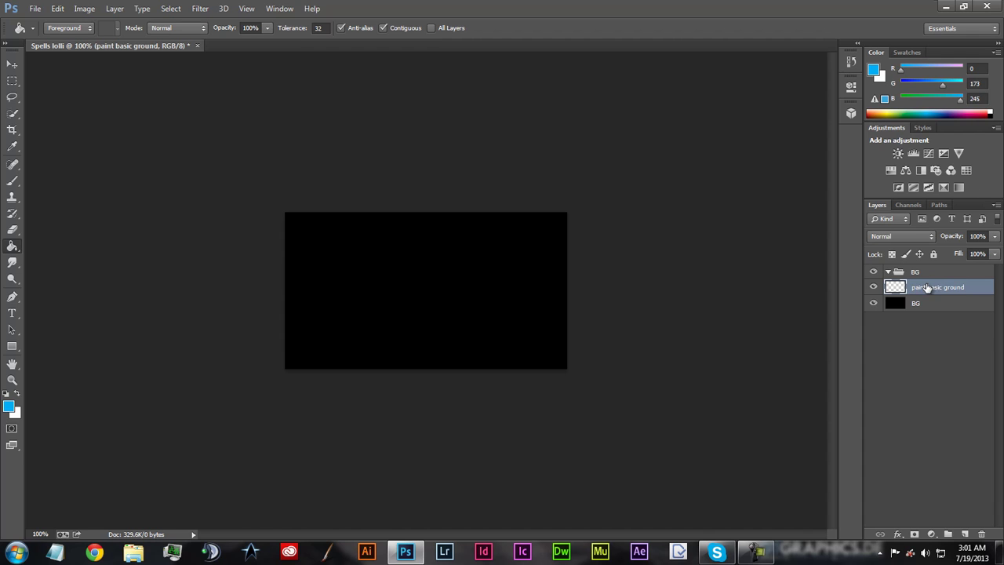
Step: Switch to the Brush tool, choose the speckled slanted rectangular 1200 px tip, and set its size to 87 px
click(12, 180)
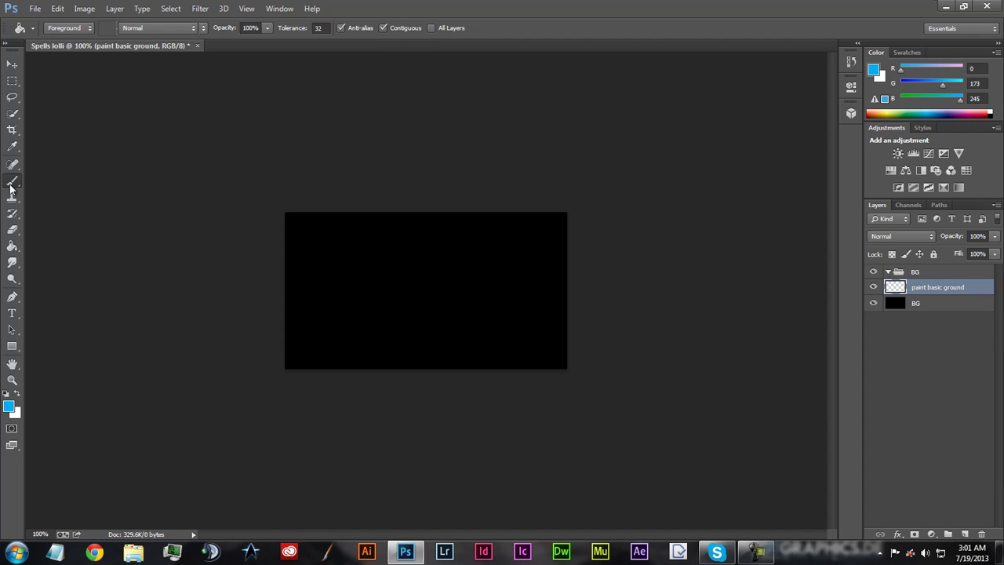
click(62, 31)
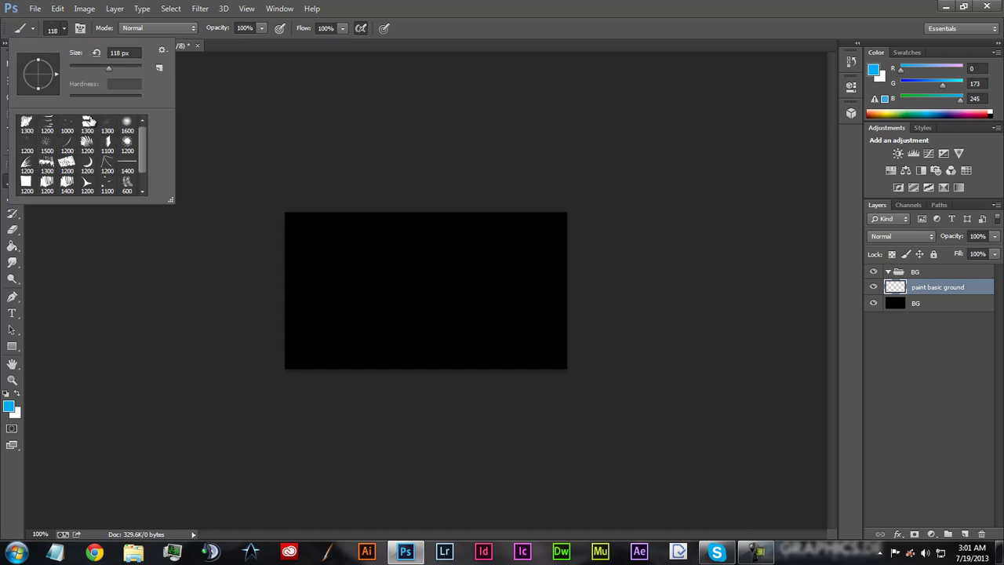
click(71, 122)
click(77, 65)
click(46, 164)
click(108, 164)
click(127, 184)
click(108, 164)
click(91, 162)
click(69, 166)
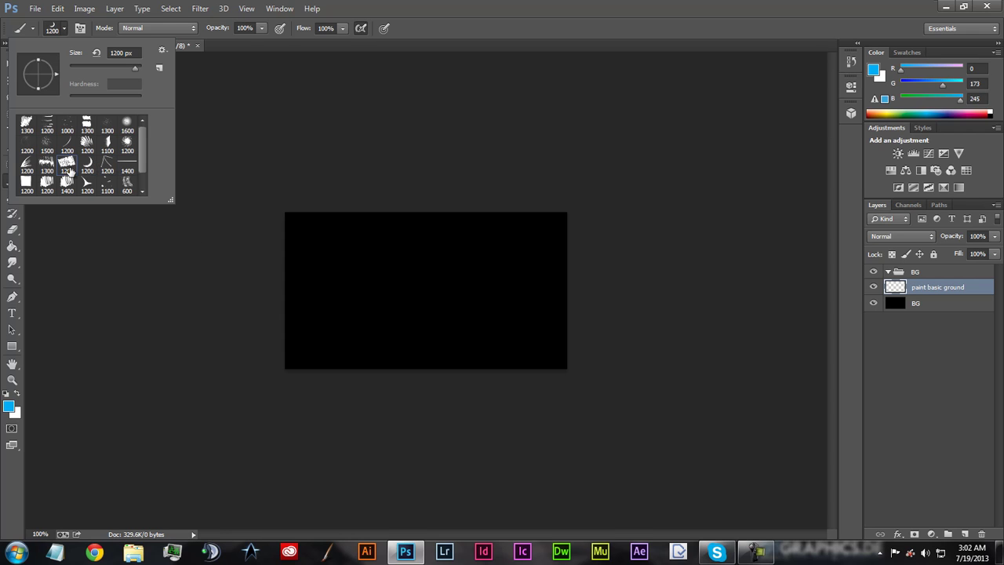
click(101, 68)
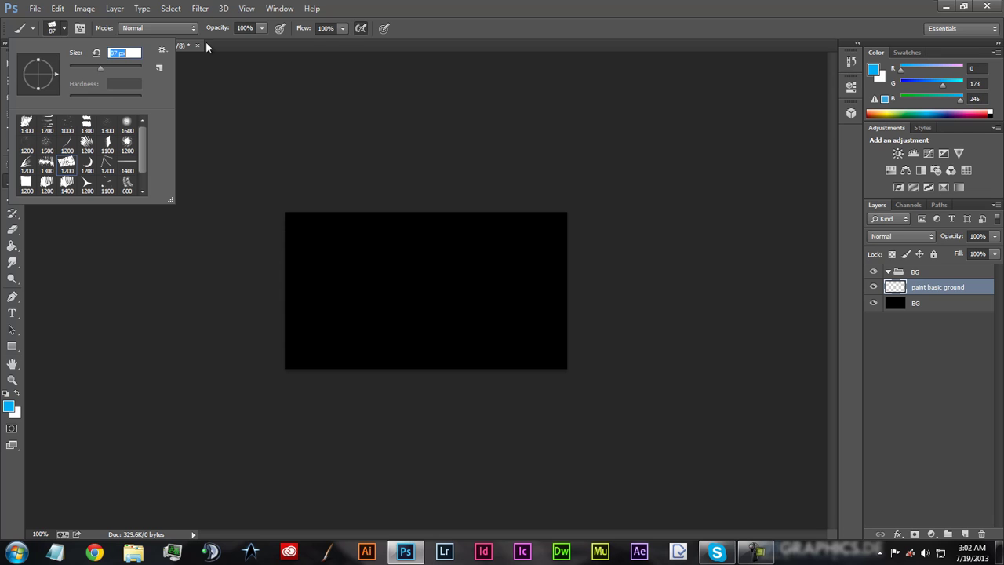
Step: Set the foreground colour to the dark brownish grey #3b3535
click(11, 408)
click(338, 222)
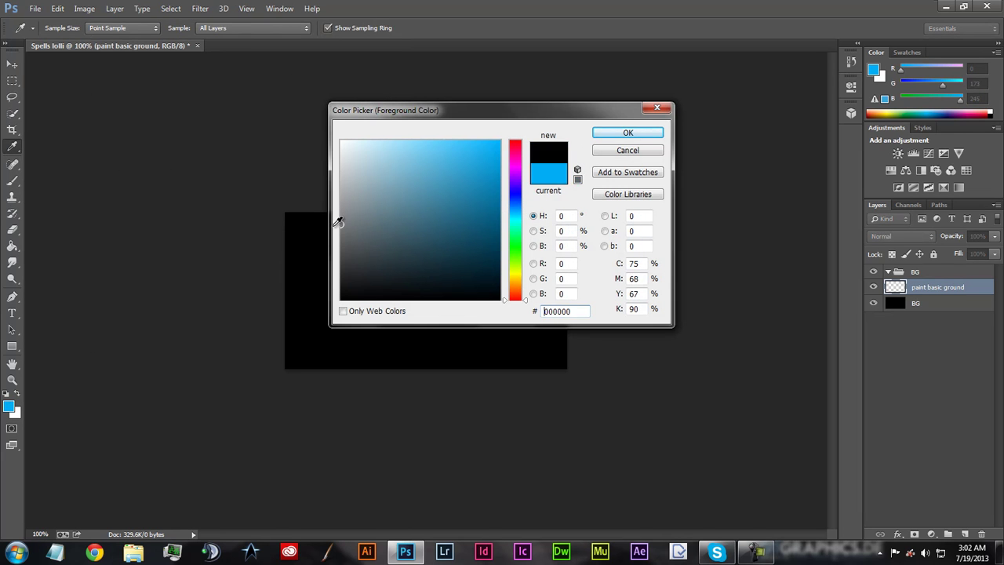
drag(363, 275, 357, 263)
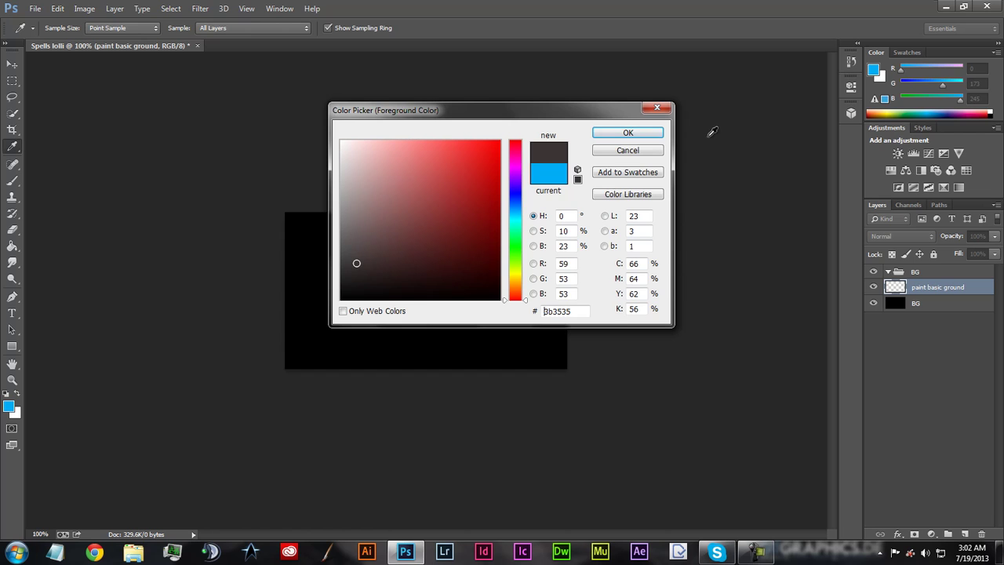
click(628, 132)
Step: Paint a rough rocky ground across the bottom of the canvas, with a raised peak near the middle
mouse_move(287, 351)
mouse_down()
mouse_move(455, 359)
mouse_move(484, 348)
mouse_move(570, 363)
mouse_up()
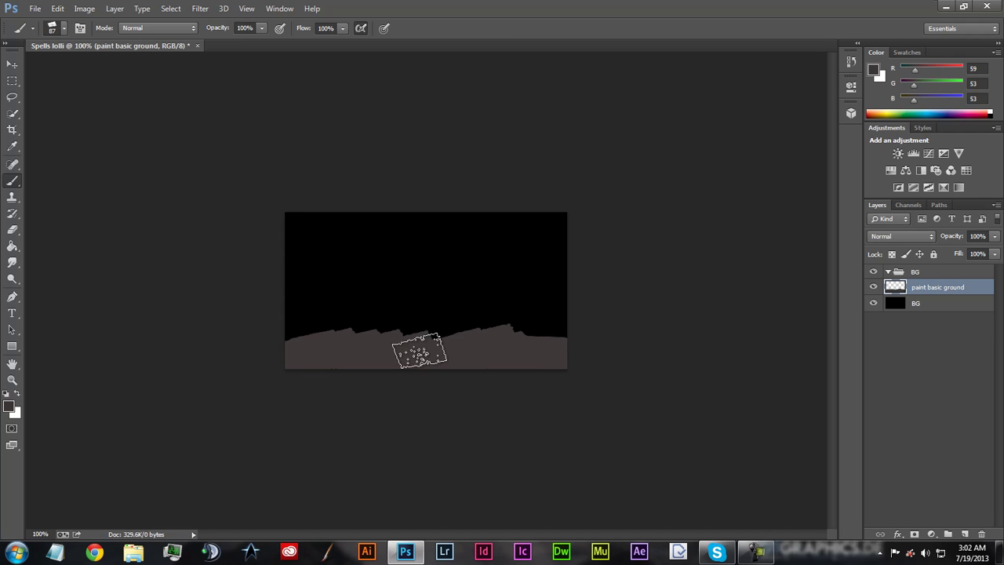
mouse_move(379, 324)
mouse_down()
mouse_move(421, 326)
mouse_move(432, 310)
mouse_move(393, 361)
mouse_move(439, 326)
mouse_move(435, 341)
mouse_move(466, 333)
mouse_move(515, 339)
mouse_move(512, 348)
mouse_move(540, 331)
mouse_move(521, 345)
mouse_move(564, 350)
mouse_up()
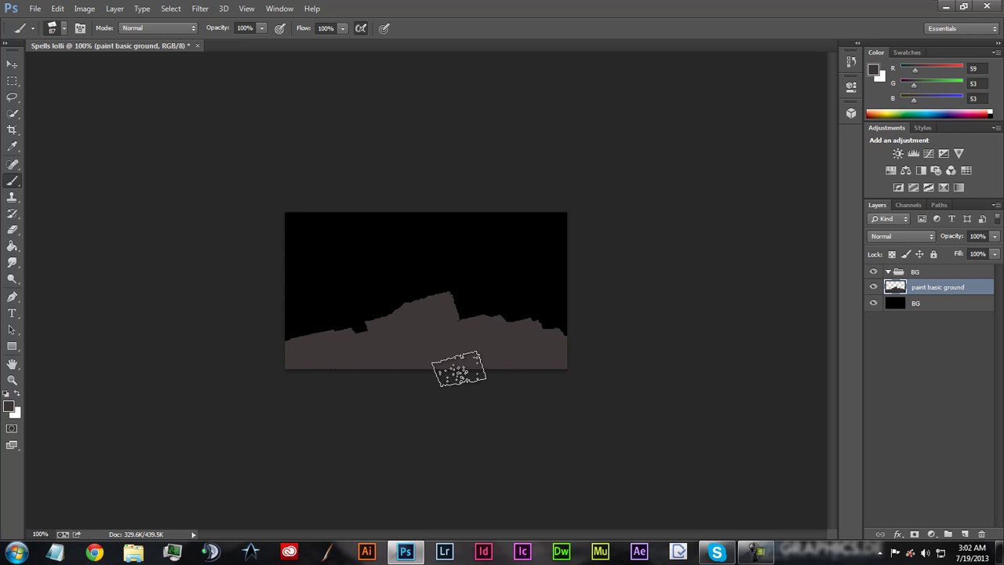
mouse_move(331, 336)
mouse_down()
mouse_move(317, 337)
mouse_move(357, 333)
mouse_up()
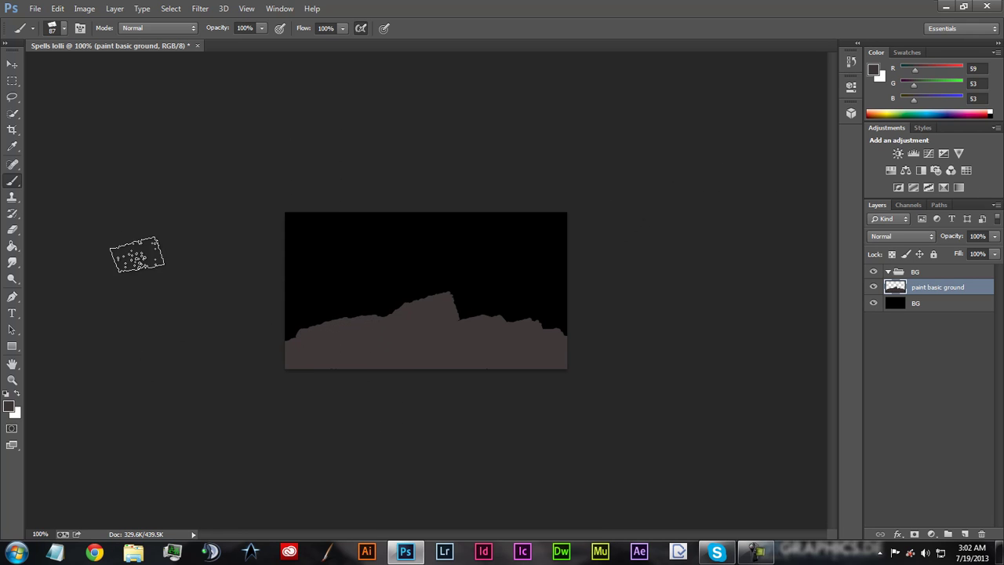
Step: Choose the jagged 1300 px brush tip at 57 px, keep the foreground colour, and add a layer above "paint basic ground"
click(65, 31)
click(46, 165)
click(91, 68)
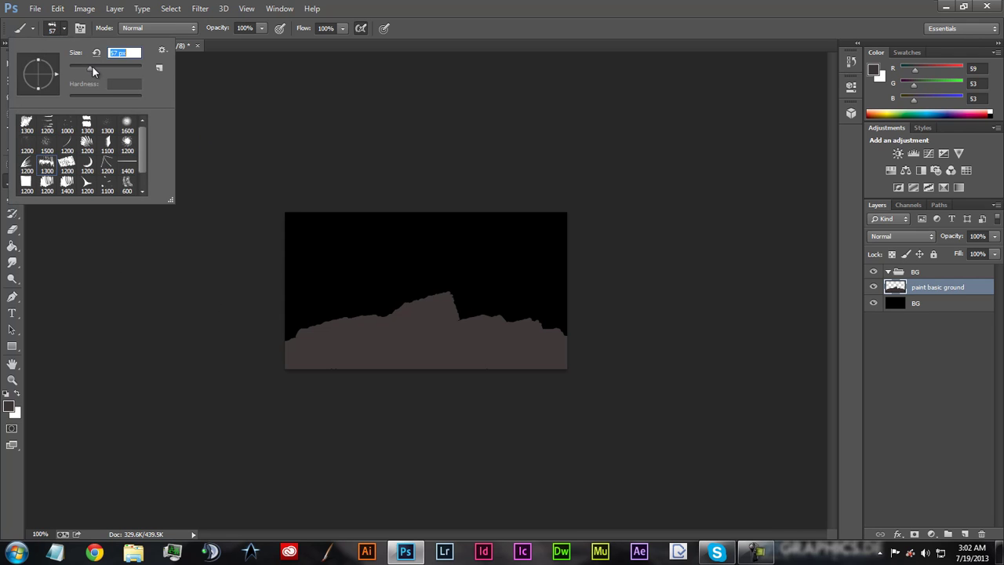
click(16, 405)
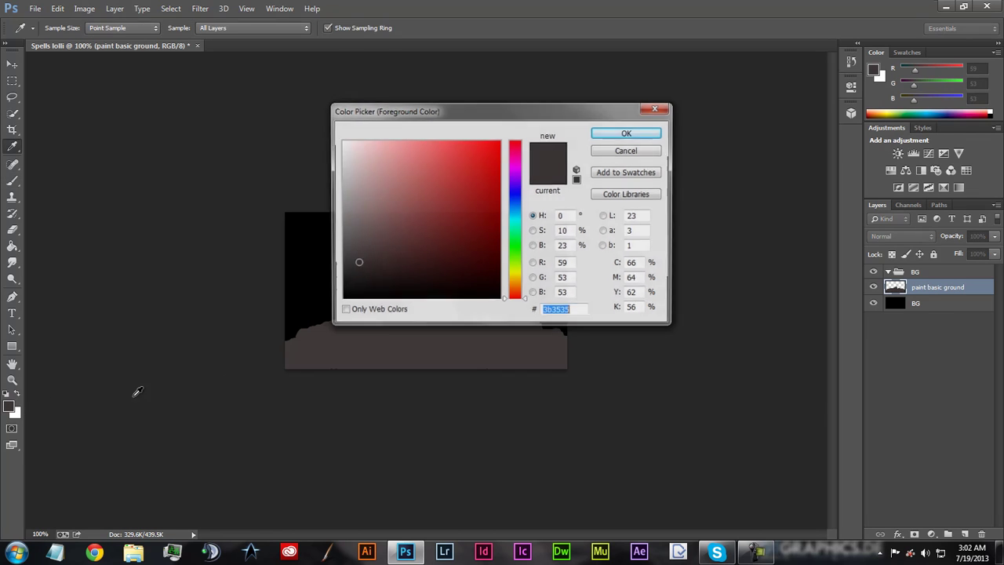
click(638, 134)
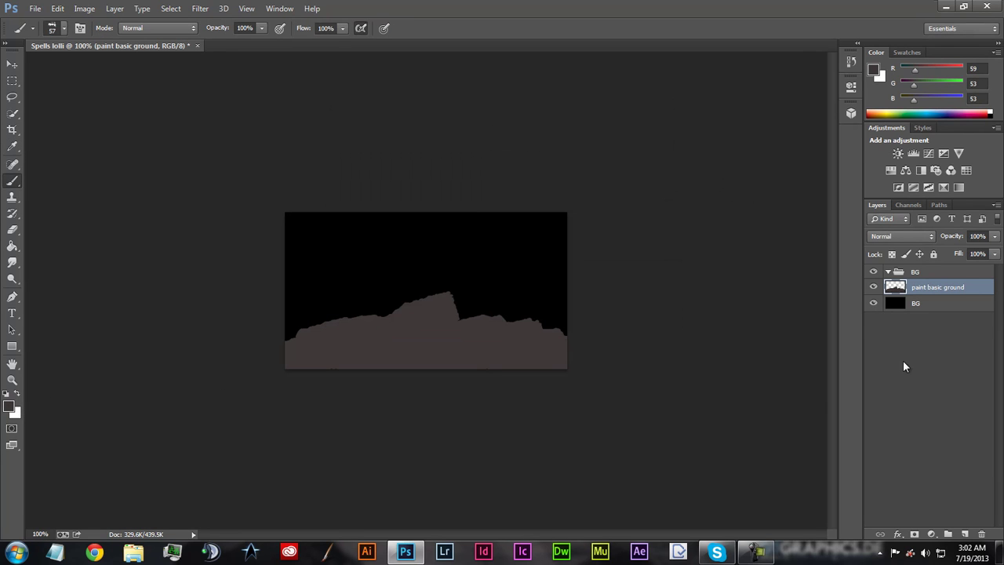
click(966, 536)
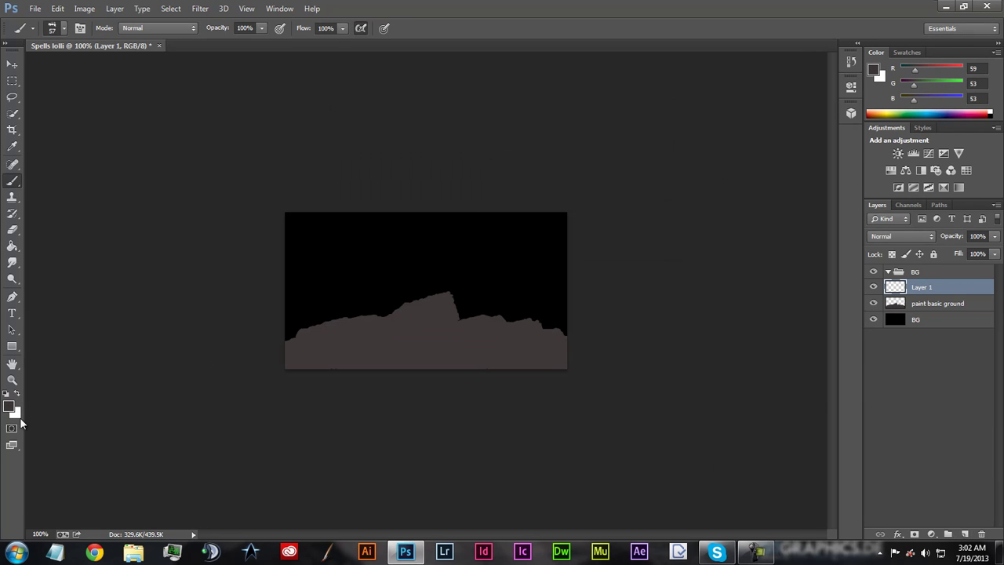
Step: Set the foreground colour to the lighter brownish grey #736565 and paint rough highlights across the whole rocky ground
click(11, 407)
drag(377, 259, 358, 227)
click(640, 131)
mouse_move(336, 357)
mouse_down()
mouse_move(305, 361)
mouse_move(372, 385)
mouse_move(406, 334)
mouse_move(460, 348)
mouse_move(437, 359)
mouse_move(435, 346)
mouse_move(487, 352)
mouse_move(482, 366)
mouse_move(477, 334)
mouse_move(463, 343)
mouse_move(498, 350)
mouse_move(504, 366)
mouse_move(523, 336)
mouse_move(539, 359)
mouse_move(546, 339)
mouse_up()
mouse_move(350, 352)
mouse_down()
mouse_move(432, 310)
mouse_move(373, 340)
mouse_move(407, 321)
mouse_move(385, 350)
mouse_move(316, 349)
mouse_up()
Step: Set the highlight layer's opacity to 24% and erase the strokes that spill above the central peak
click(995, 237)
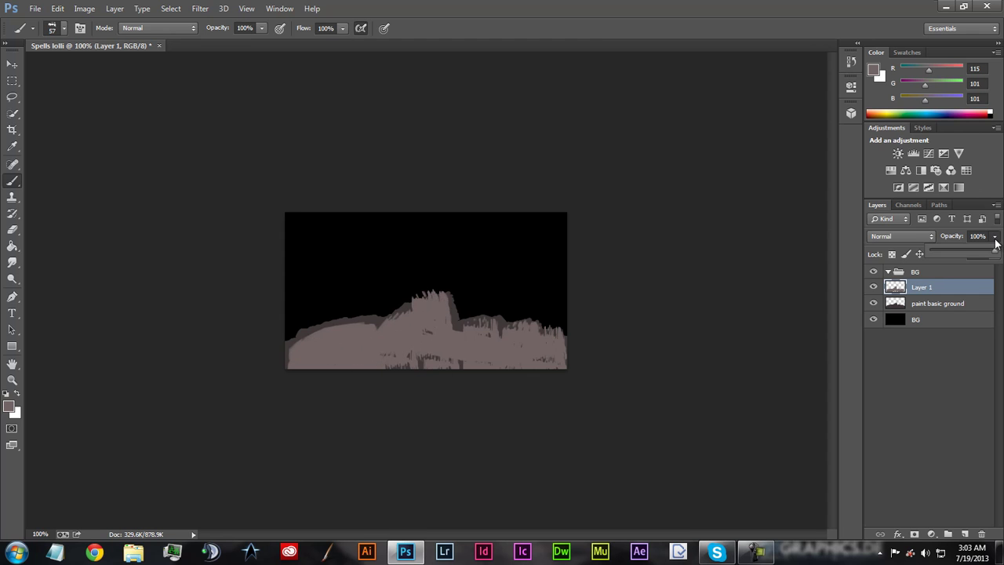
drag(958, 249, 954, 250)
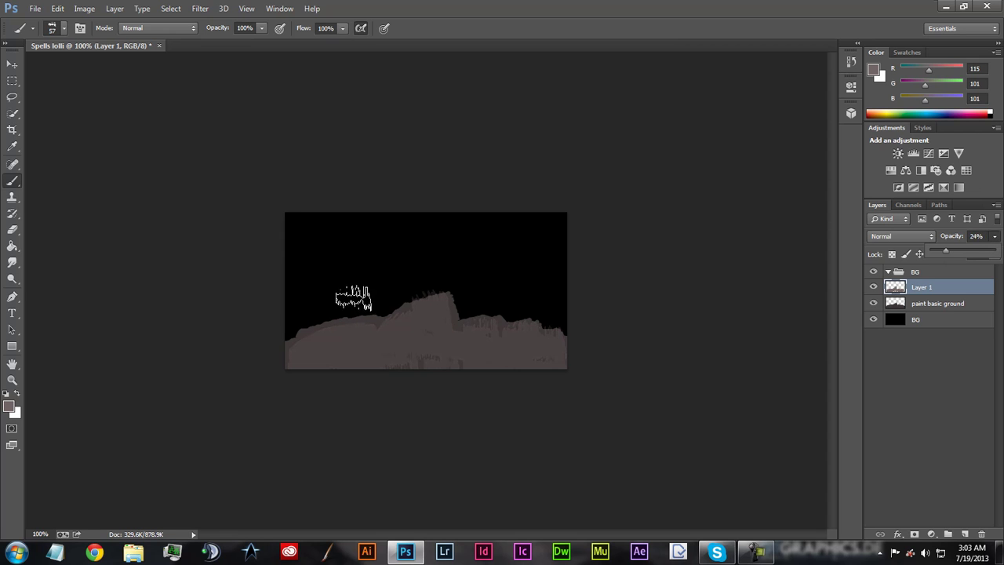
click(5, 229)
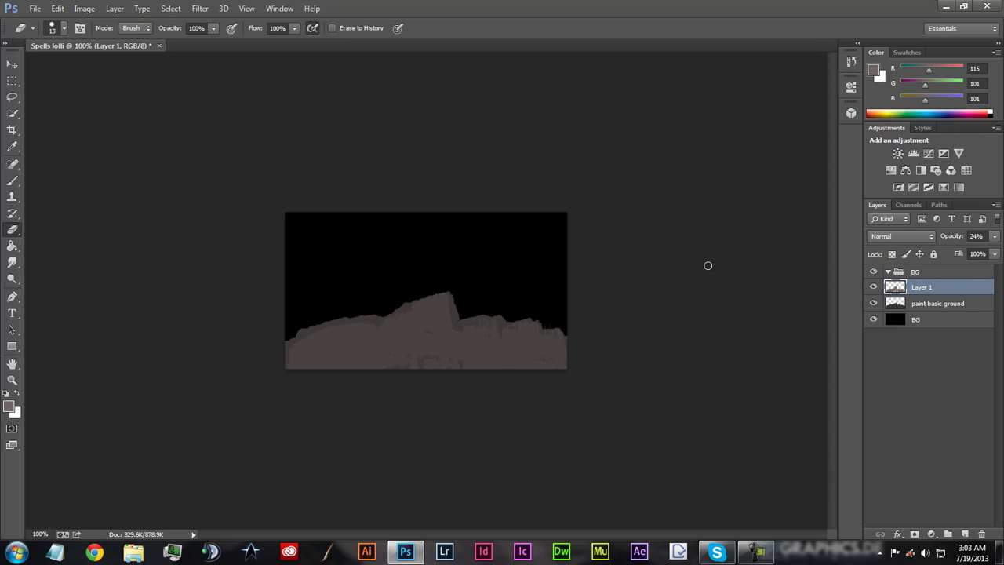
Step: Return to the Brush tool and rename the highlight layer "highlighting"
click(12, 180)
click(60, 32)
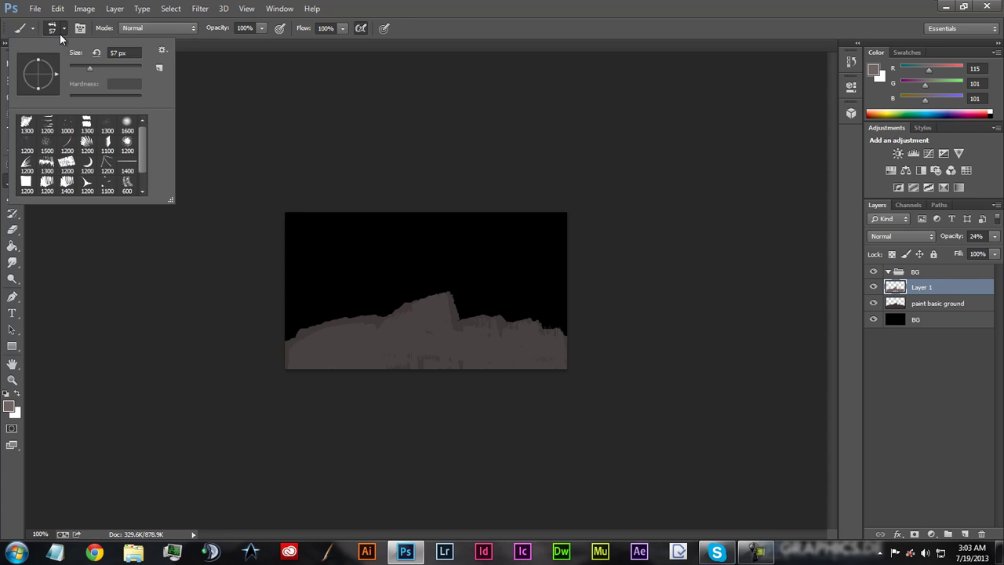
double_click(925, 287)
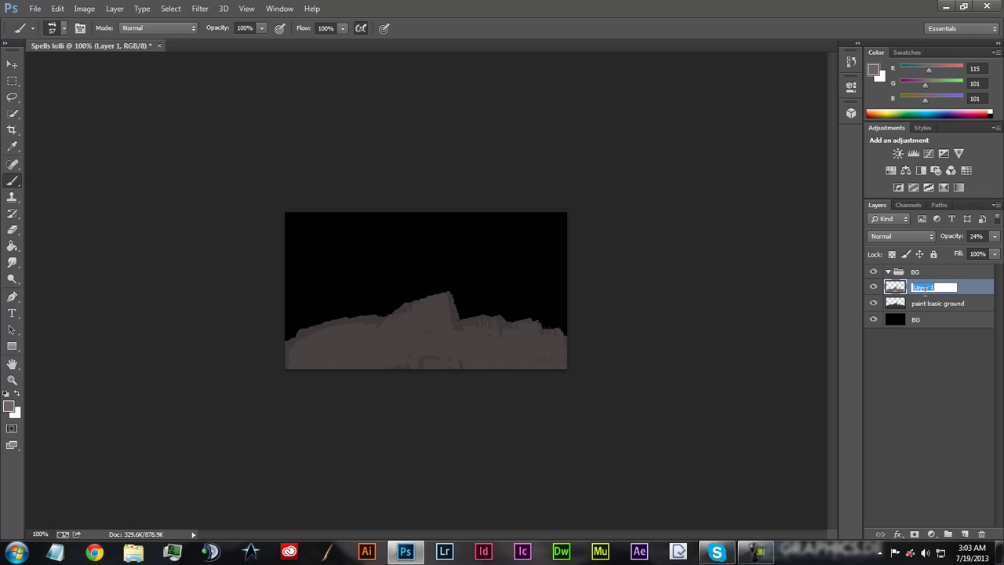
key(BackSpace)
text(highlighting)
key(Return)
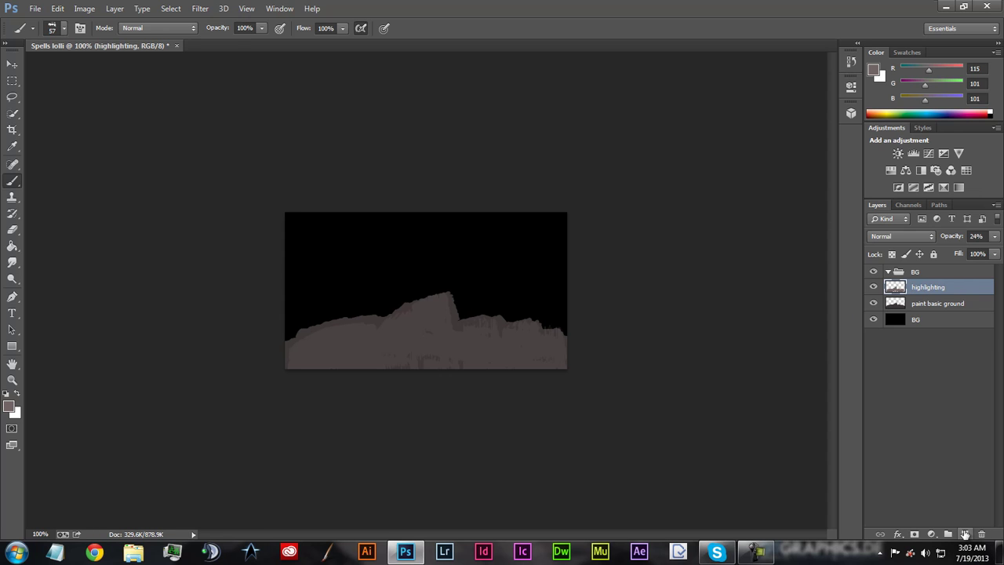
Step: Add a layer above "highlighting" and choose the faint speckled 1300 px brush tip at 34 px
click(965, 534)
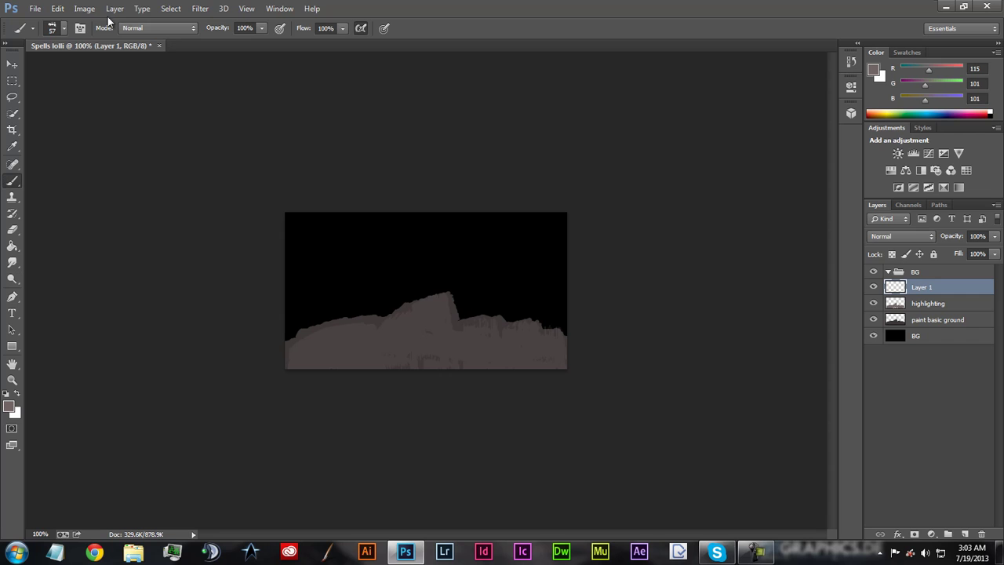
click(65, 29)
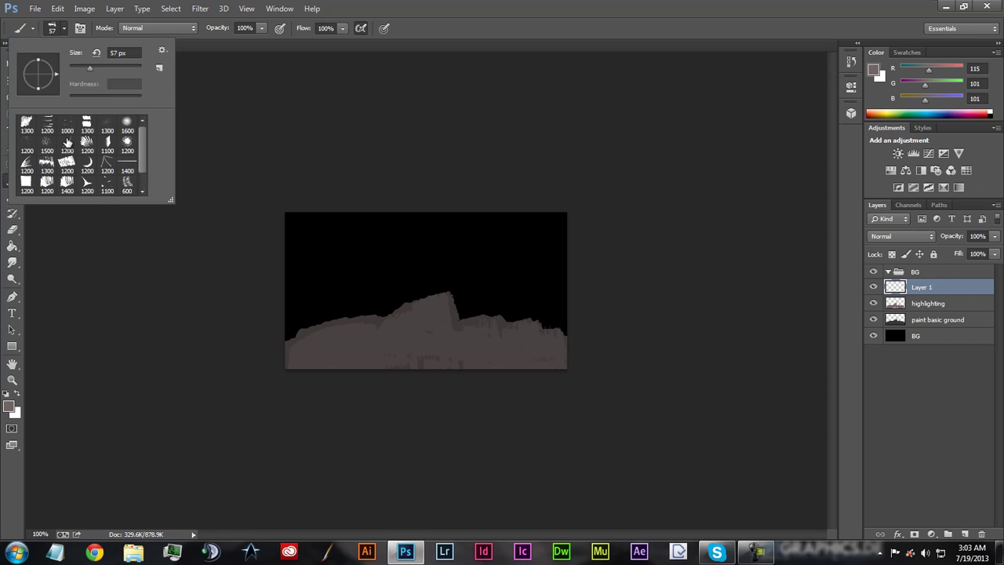
click(106, 125)
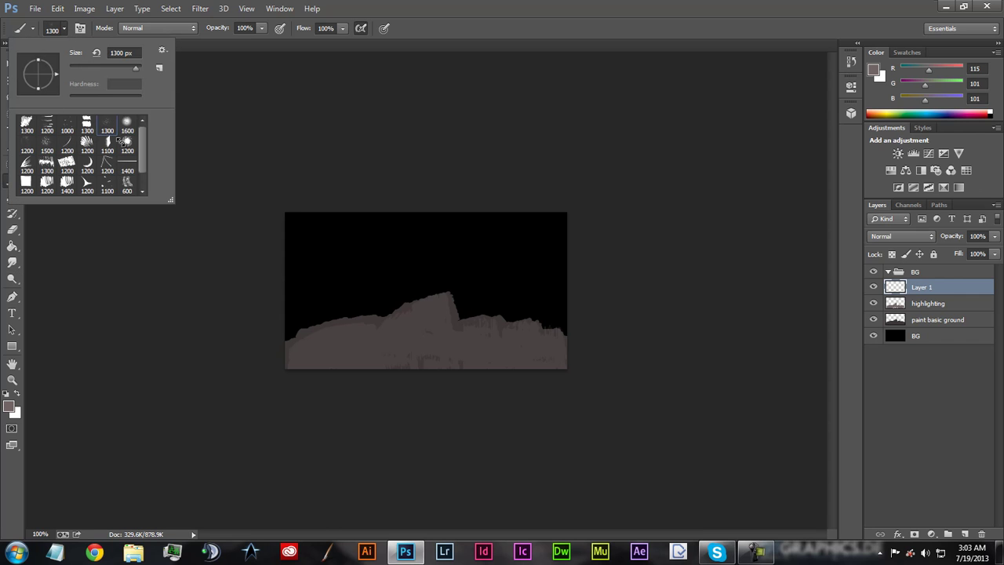
click(81, 68)
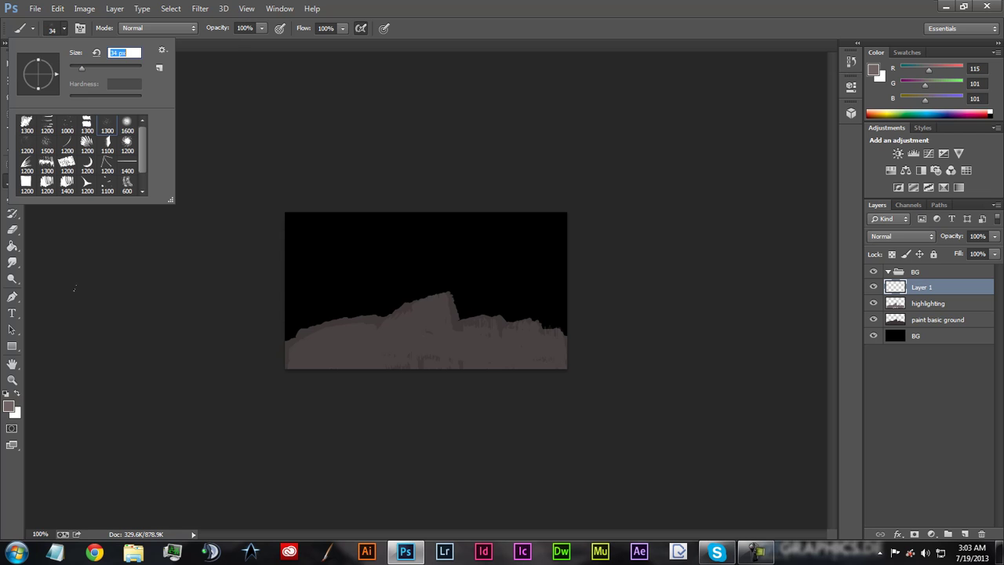
Step: Set the foreground colour to the very dark brownish grey #312a2a, keeping the Brush tool active
click(10, 405)
mouse_move(482, 240)
mouse_down()
mouse_move(478, 289)
mouse_move(437, 274)
mouse_move(362, 270)
mouse_up()
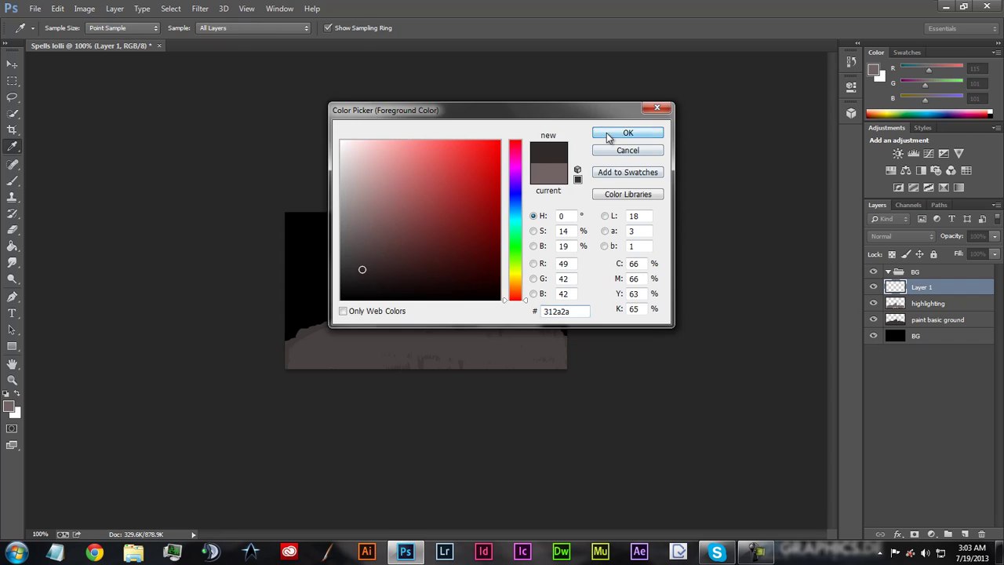
click(627, 133)
key(b)
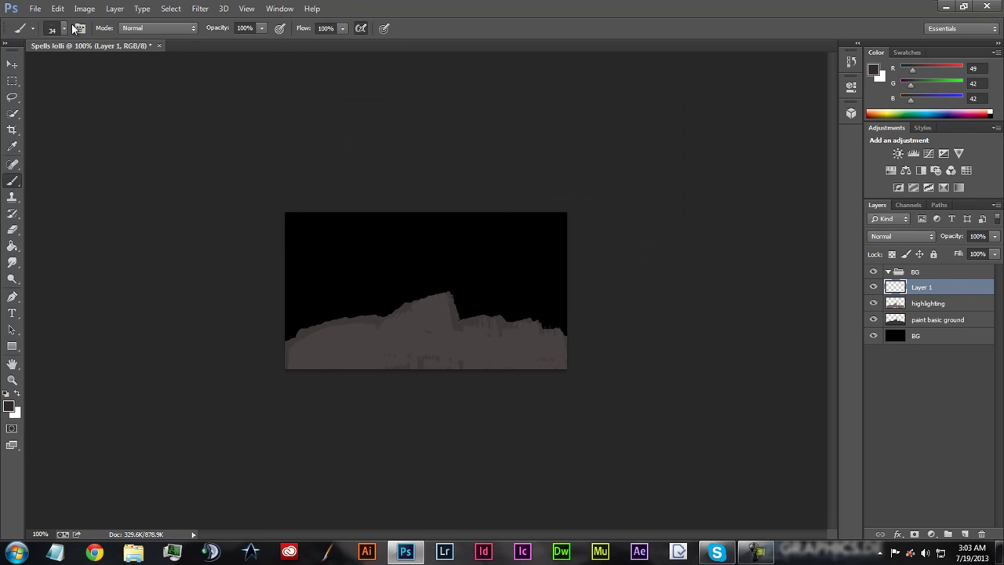
Step: Paint dark shadow patches along the base of the rocks, around the central peak and between the rocks to its right
mouse_move(313, 362)
mouse_down()
mouse_move(279, 371)
mouse_move(347, 358)
mouse_move(303, 354)
mouse_move(319, 369)
mouse_move(354, 368)
mouse_move(348, 357)
mouse_move(340, 368)
mouse_move(292, 358)
mouse_up()
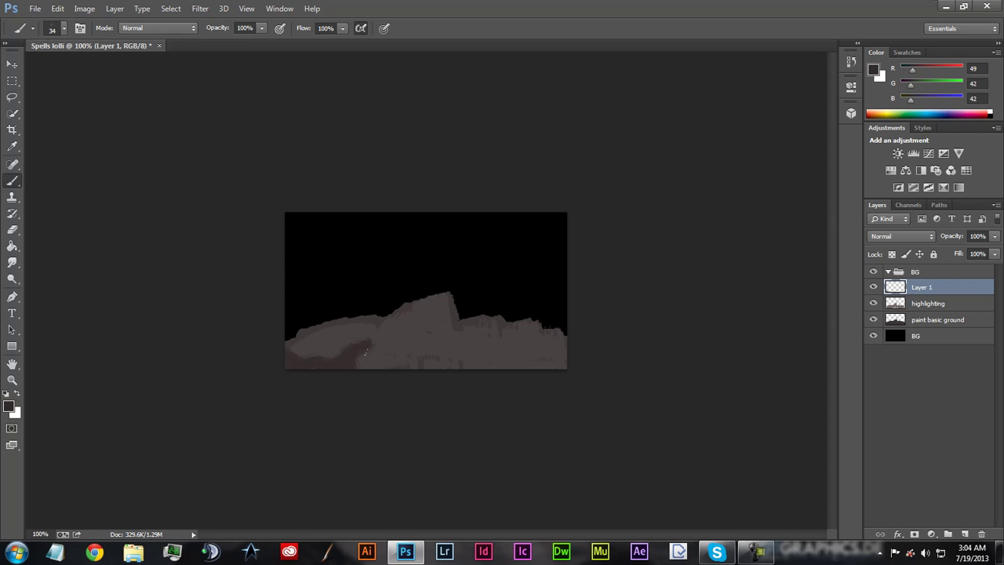
mouse_move(367, 361)
mouse_down()
mouse_move(364, 376)
mouse_move(403, 331)
mouse_move(413, 362)
mouse_move(446, 350)
mouse_move(447, 338)
mouse_up()
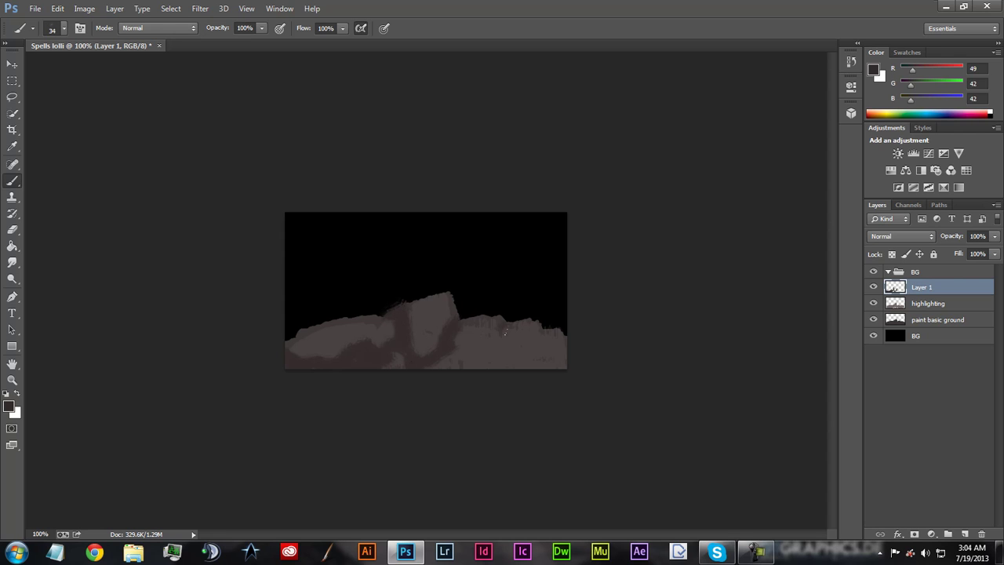
drag(501, 333, 541, 362)
drag(492, 363, 437, 369)
drag(490, 347, 486, 336)
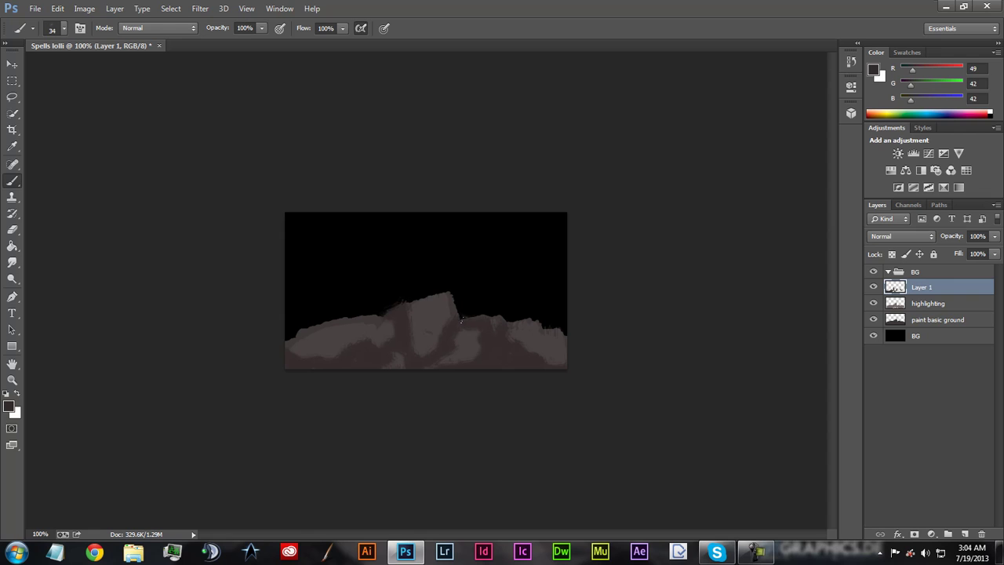
mouse_move(449, 307)
mouse_down()
mouse_move(445, 295)
mouse_move(414, 306)
mouse_move(451, 308)
mouse_move(447, 297)
mouse_up()
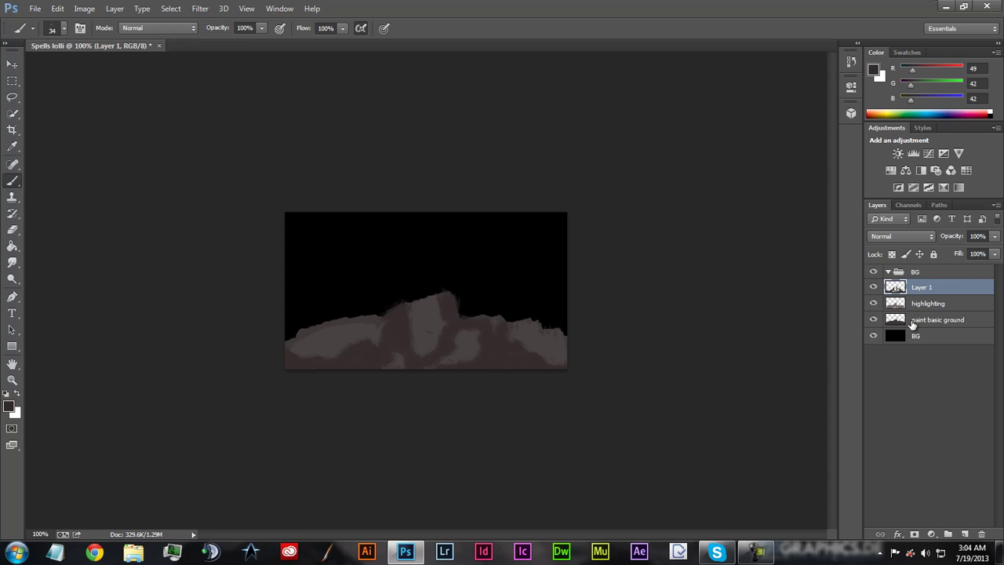
Step: Set the shadow layer's opacity to 51% and rename it "shadow"
click(995, 236)
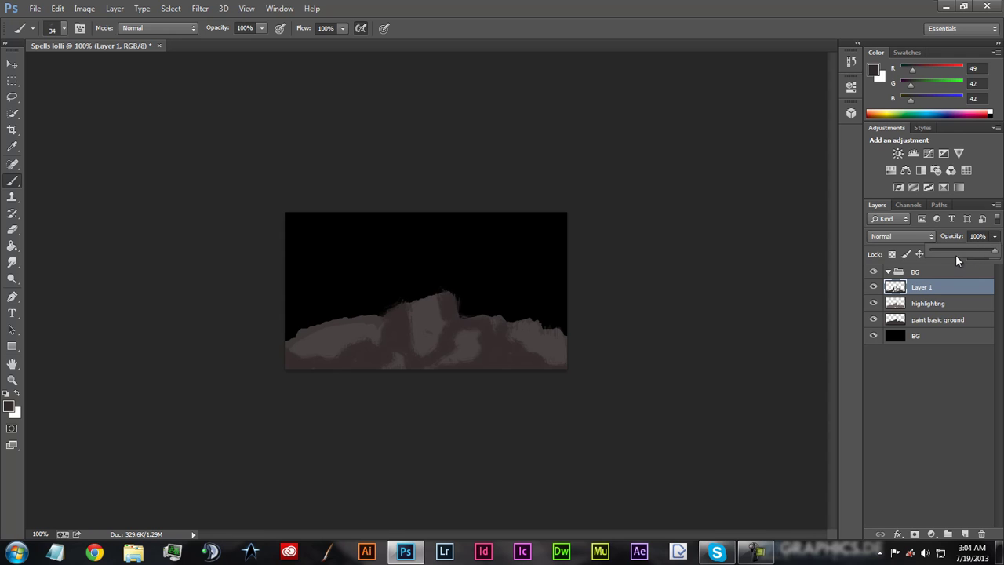
drag(965, 257, 968, 258)
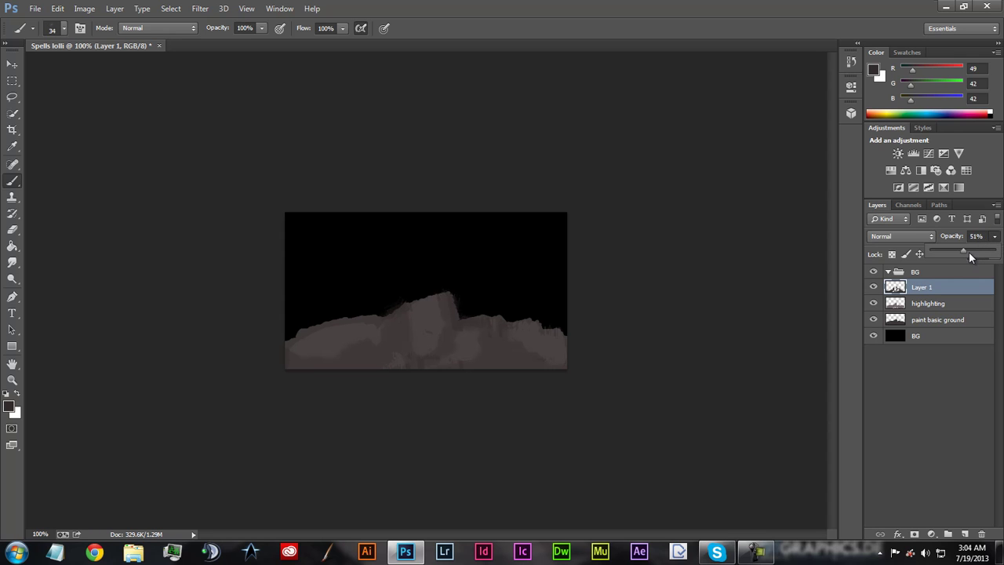
click(923, 289)
double_click(923, 289)
text(shadow)
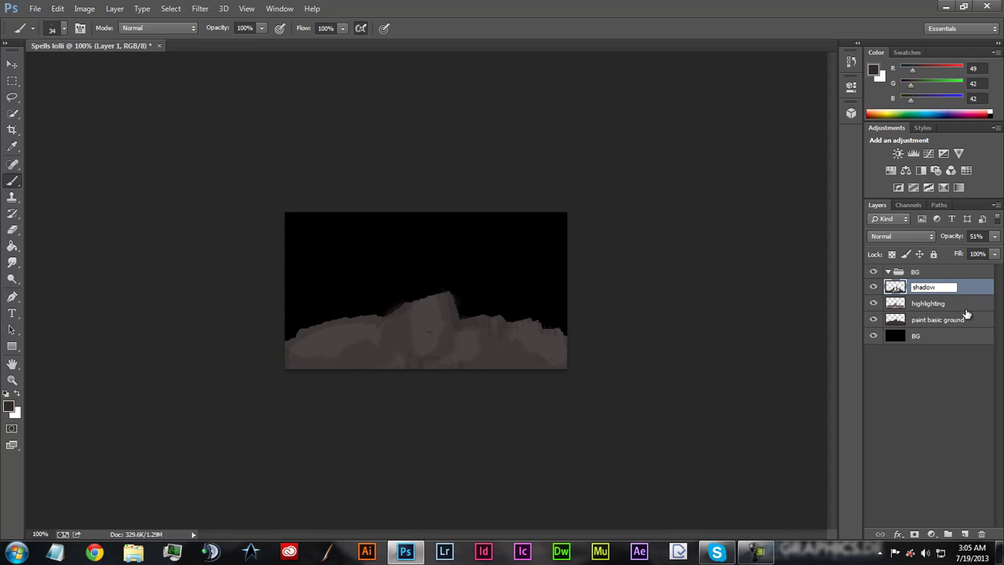
Step: Rename the layer group BG as "ground"
double_click(916, 273)
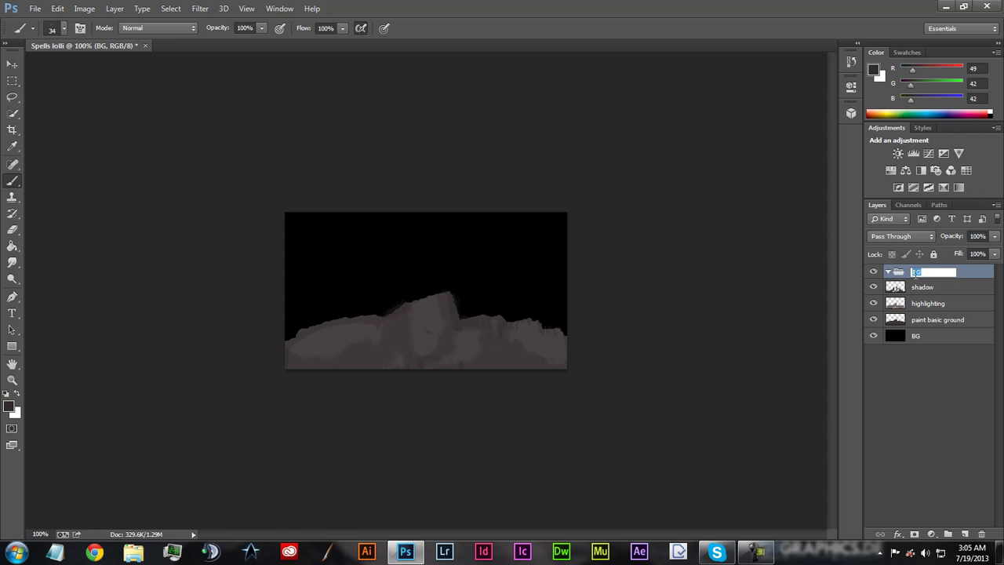
text(ground)
key(Return)
Step: Move the "shadow", "highlighting" and "paint basic ground" layers into the "ground" group and collapse the group
mouse_move(940, 286)
mouse_down()
mouse_move(934, 274)
mouse_move(947, 299)
mouse_up()
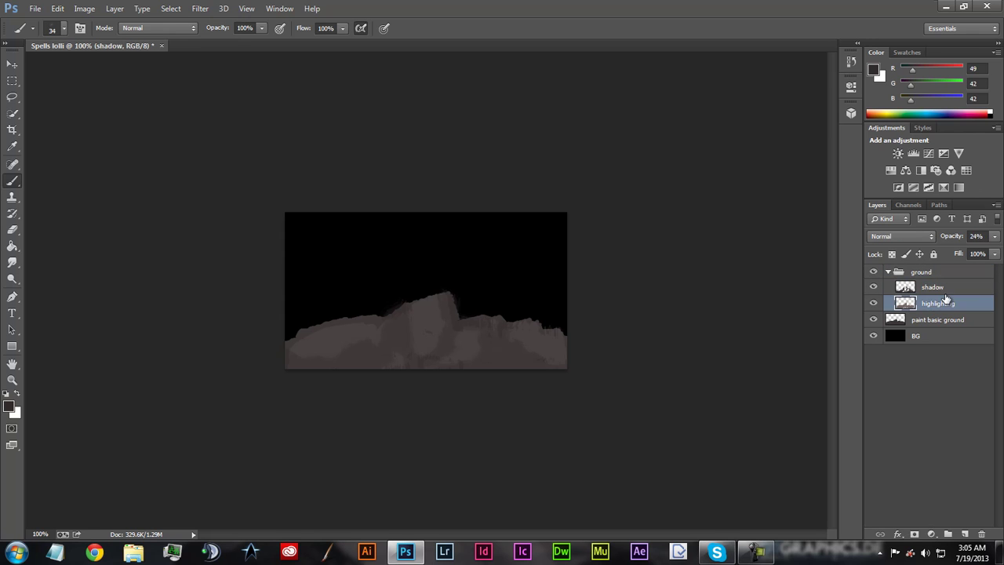
shift+click(956, 322)
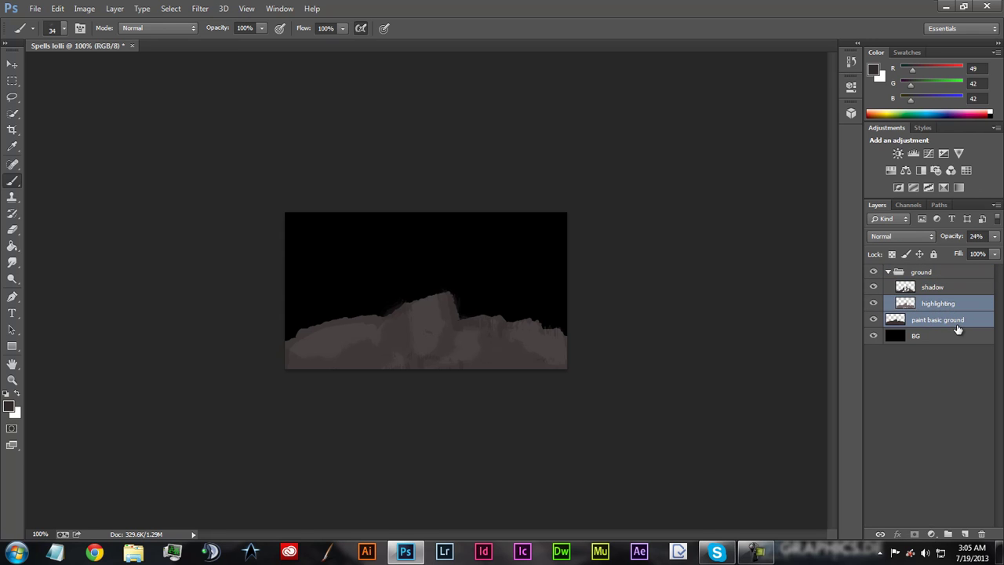
drag(959, 322, 972, 312)
click(969, 322)
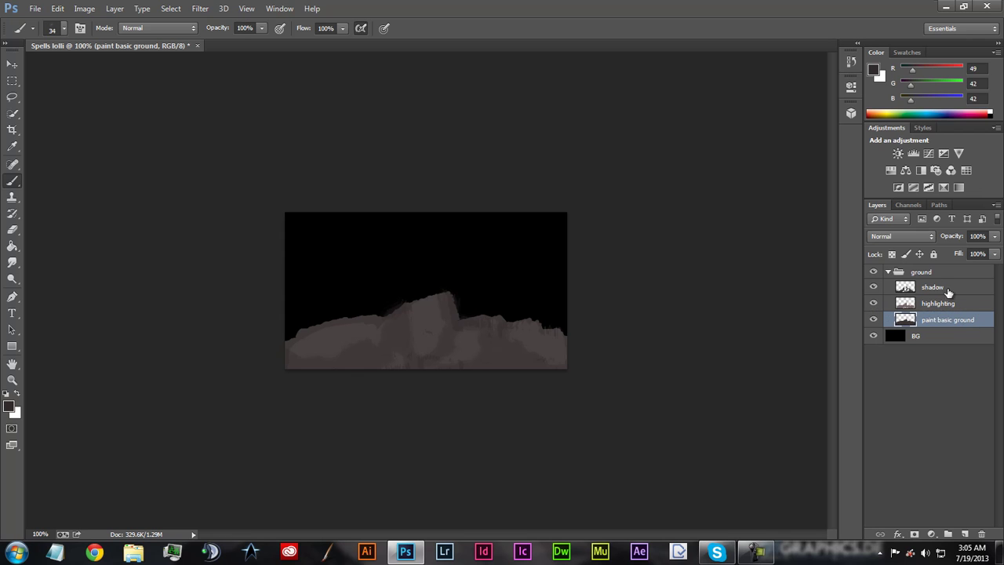
click(891, 271)
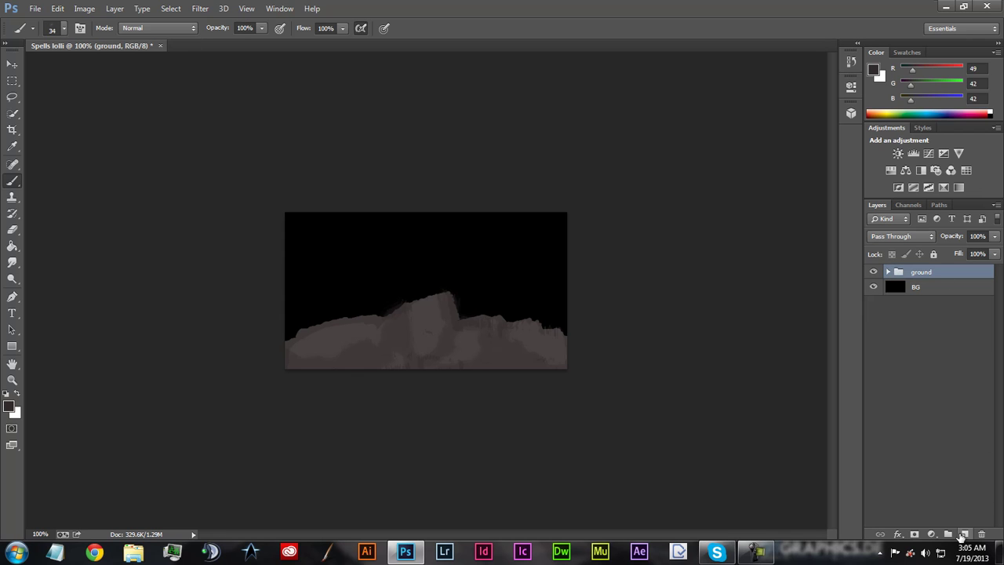
Step: Add a group named "water" above "ground" and create a new layer inside it
click(947, 534)
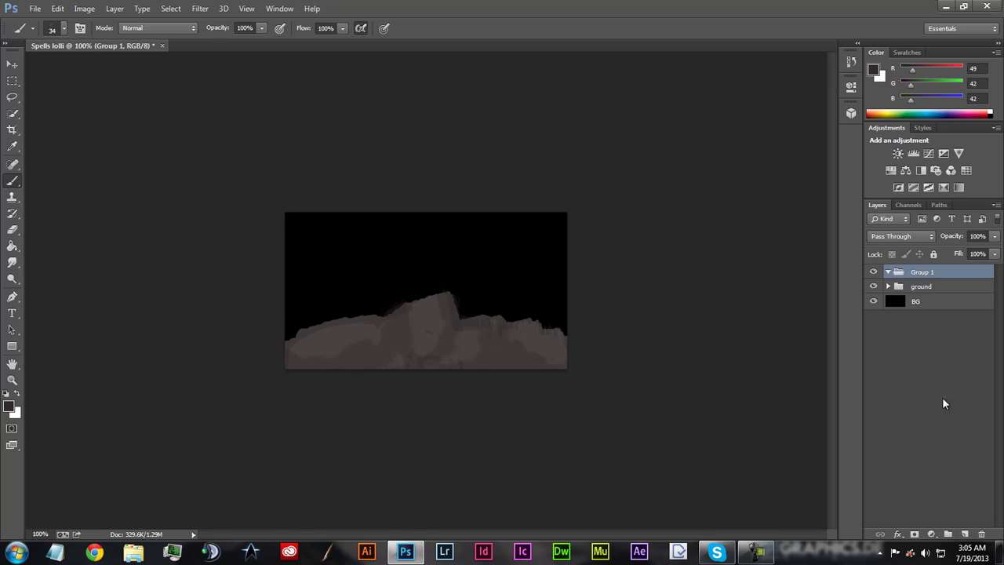
double_click(922, 271)
text(water)
key(Return)
double_click(923, 273)
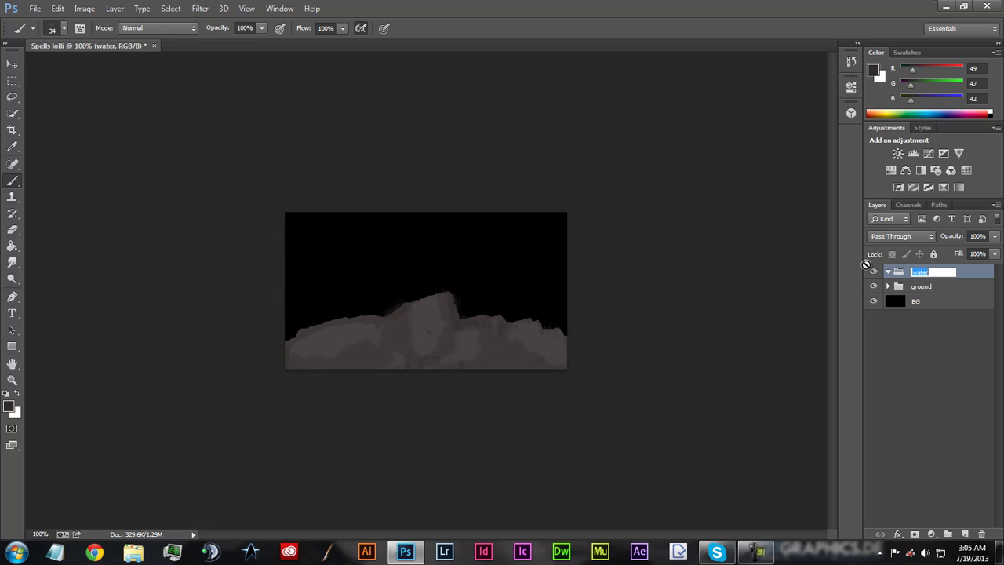
click(965, 534)
Step: Set the foreground colour to the dark blue #263157
click(10, 406)
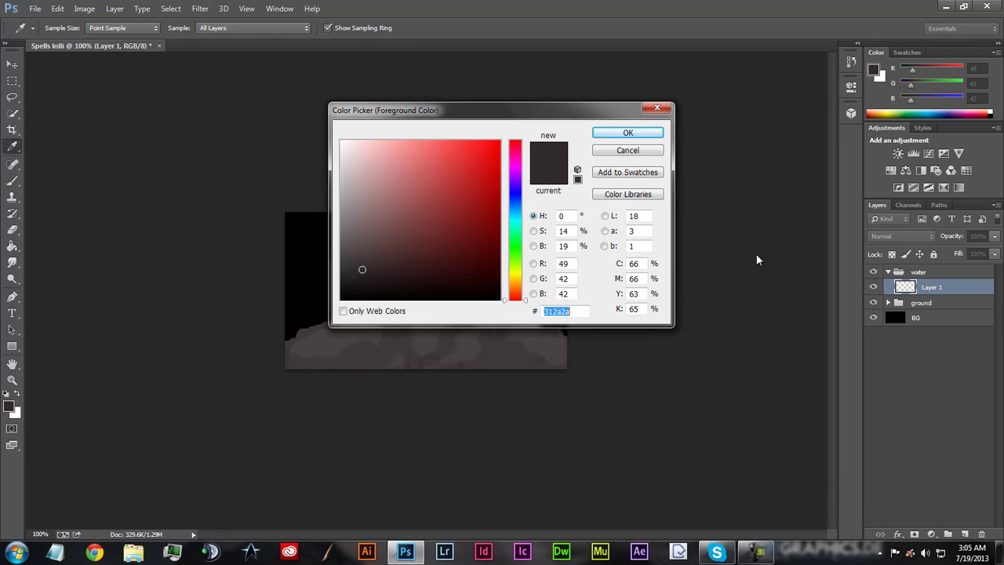
click(521, 212)
drag(525, 216, 524, 200)
click(432, 245)
click(628, 133)
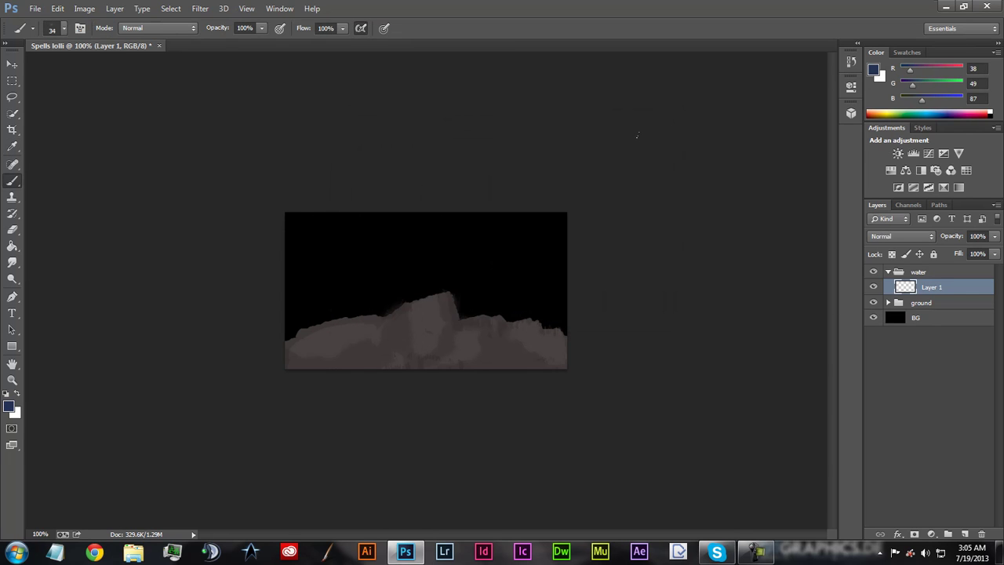
Step: Choose the horizontally streaked 1200 px brush tip at 54 px and paint a broad blue band of water above the rocky ground
click(64, 29)
click(27, 145)
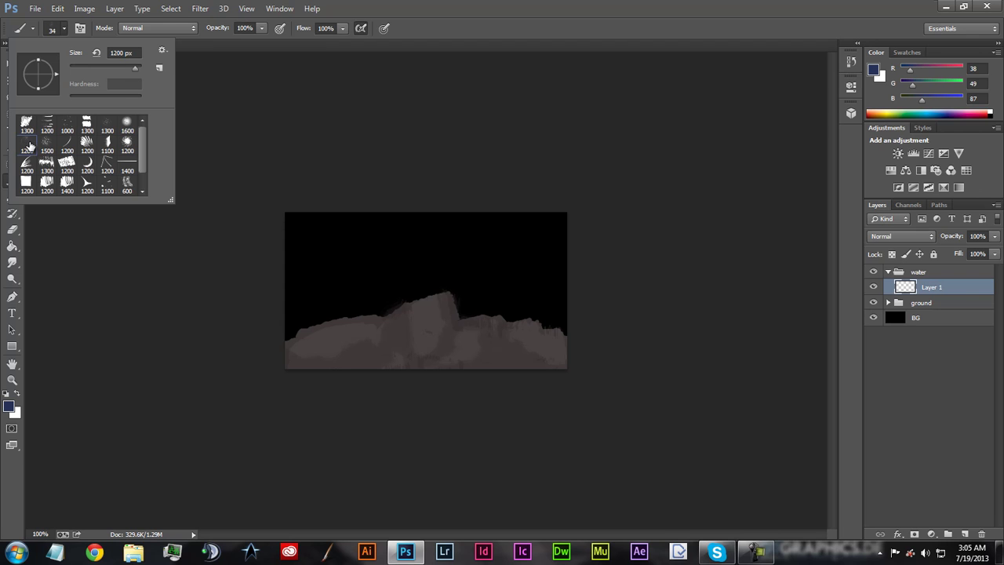
click(24, 127)
click(127, 124)
click(127, 145)
click(47, 124)
click(89, 67)
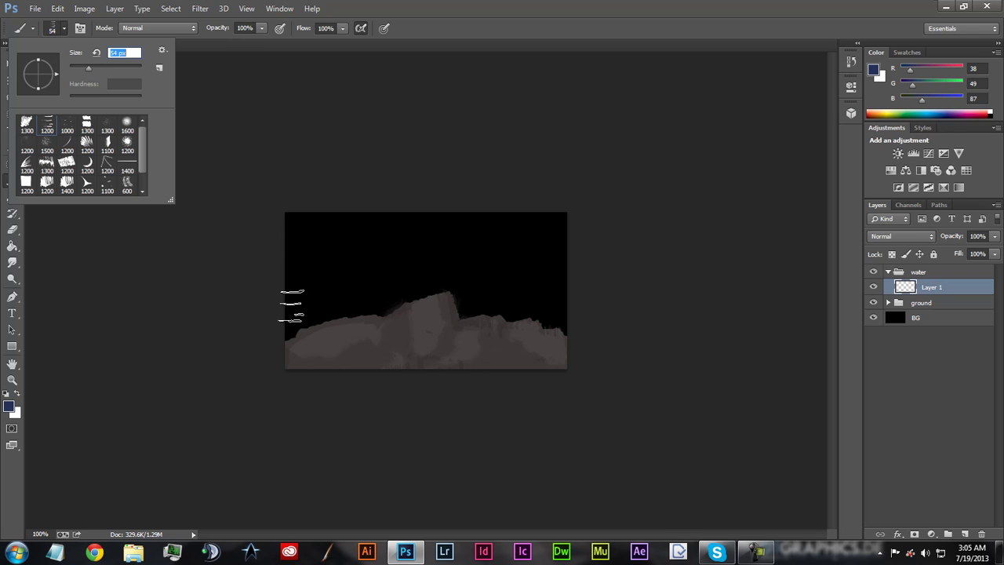
click(290, 311)
mouse_move(290, 312)
mouse_down()
mouse_move(466, 256)
mouse_move(512, 264)
mouse_move(557, 306)
mouse_move(529, 303)
mouse_up()
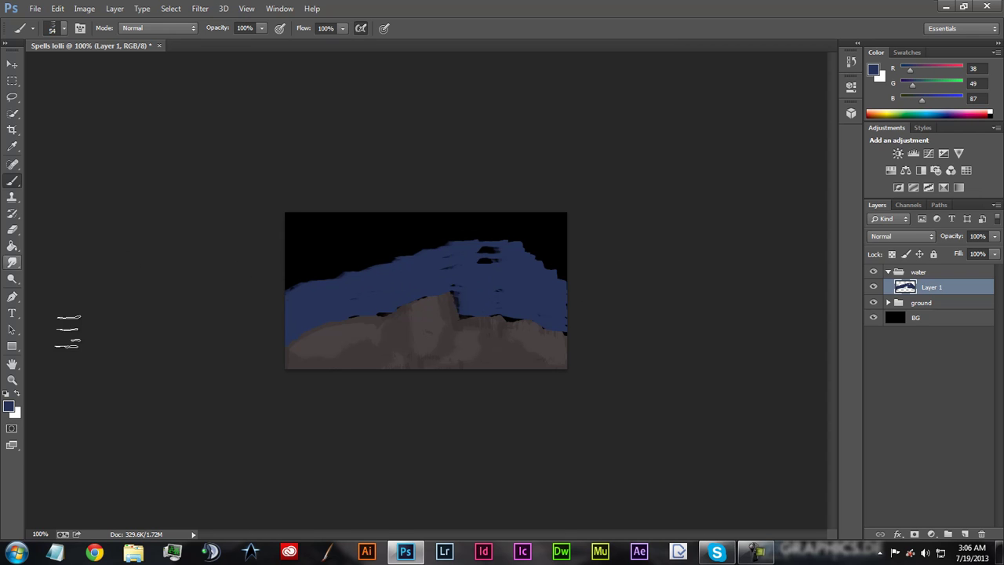
Step: Choose the curved three-pointed 1200 px brush tip at 34 px and set the foreground colour to the dark navy #192037
click(63, 28)
click(28, 148)
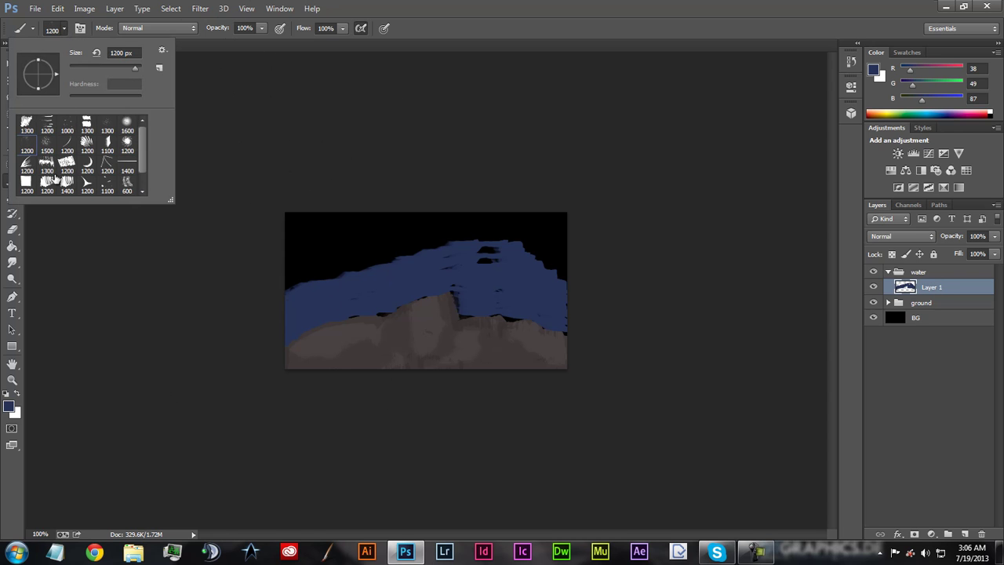
click(87, 185)
click(81, 69)
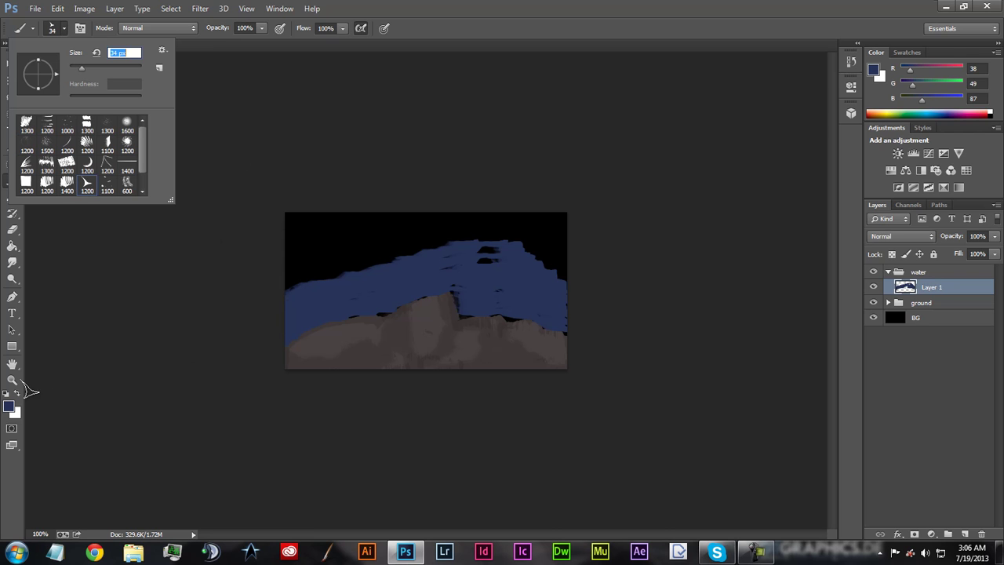
click(9, 407)
drag(404, 240, 426, 265)
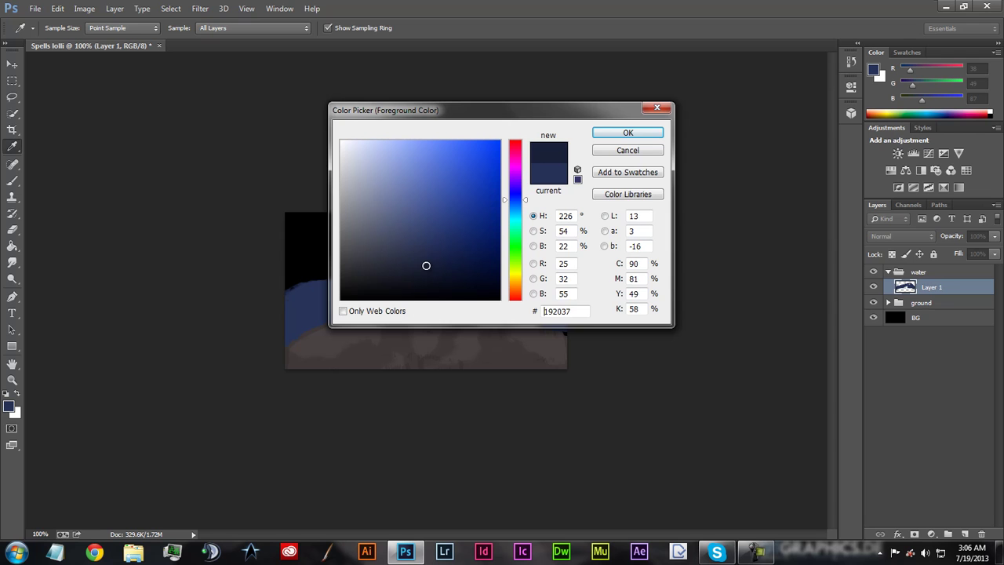
click(637, 133)
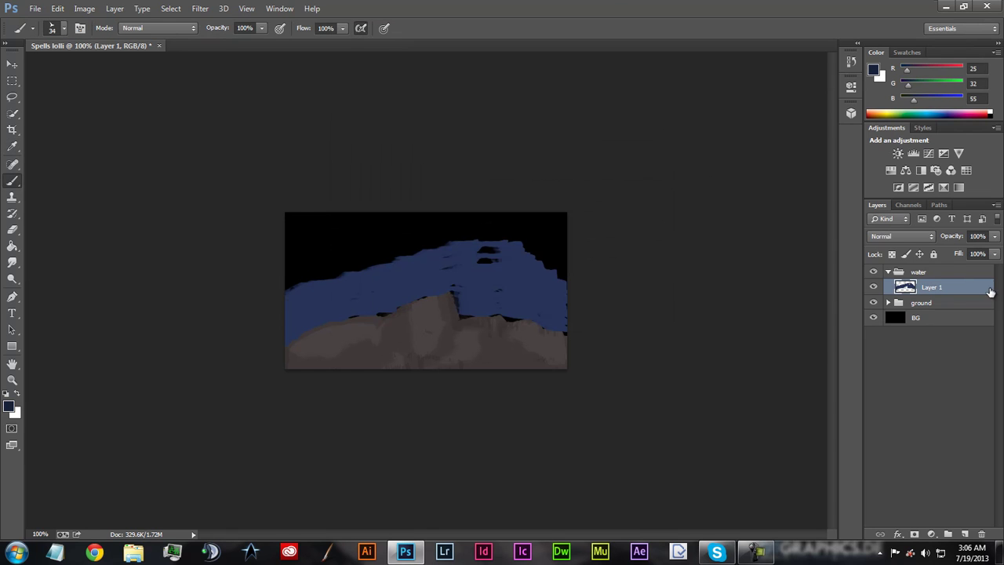
Step: Rename the painted water layer as "base water" and add a new layer named "shadow" above it
double_click(939, 287)
text(b)
key(Return)
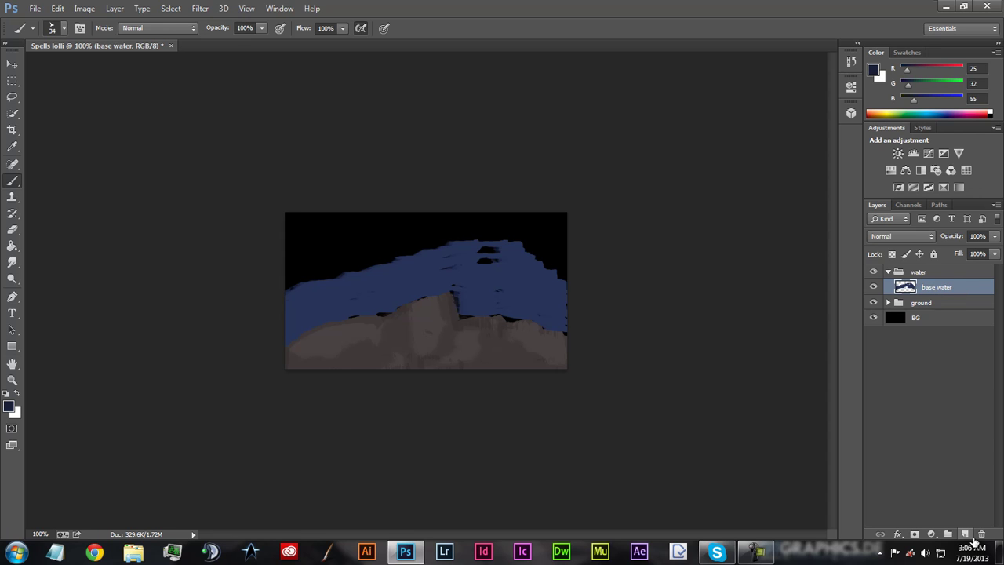
click(965, 535)
double_click(930, 287)
text(e)
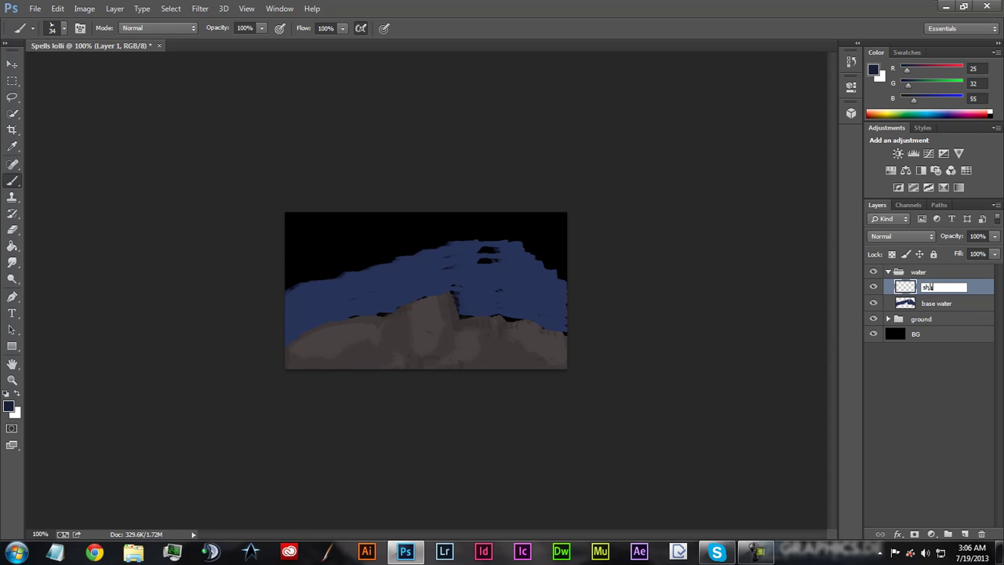
key(Return)
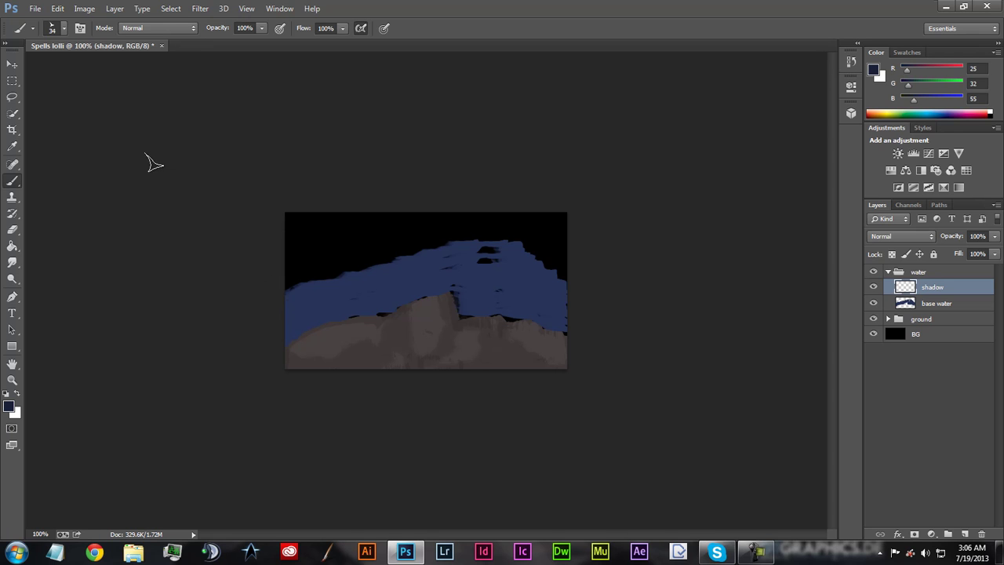
Step: Flatten the brush tip, set it to 24 px and paint a navy shadow along the water's lower edge bordering the rocks
click(63, 28)
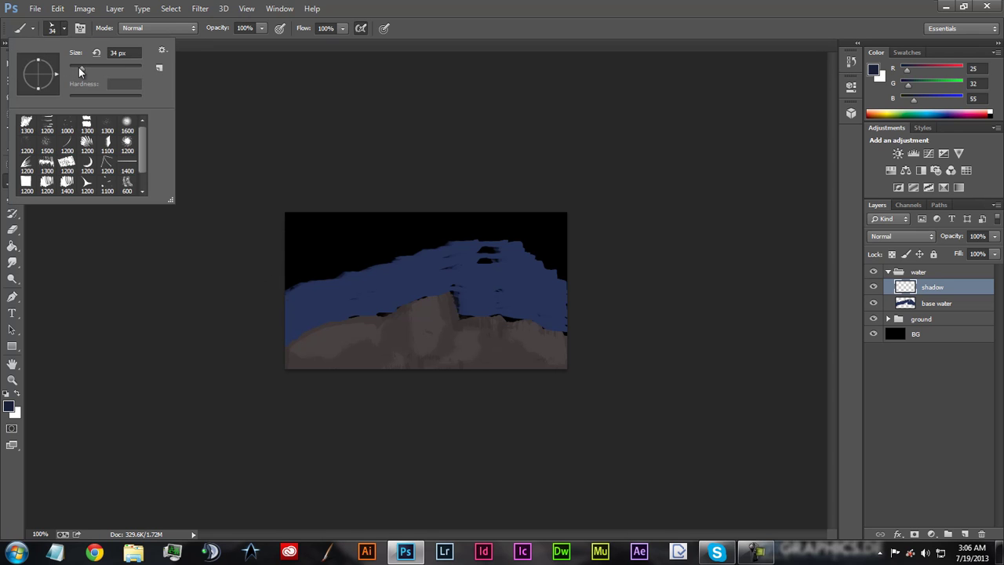
click(77, 68)
drag(38, 62, 43, 67)
click(284, 343)
mouse_move(296, 334)
mouse_down()
mouse_move(323, 317)
mouse_move(464, 289)
mouse_up()
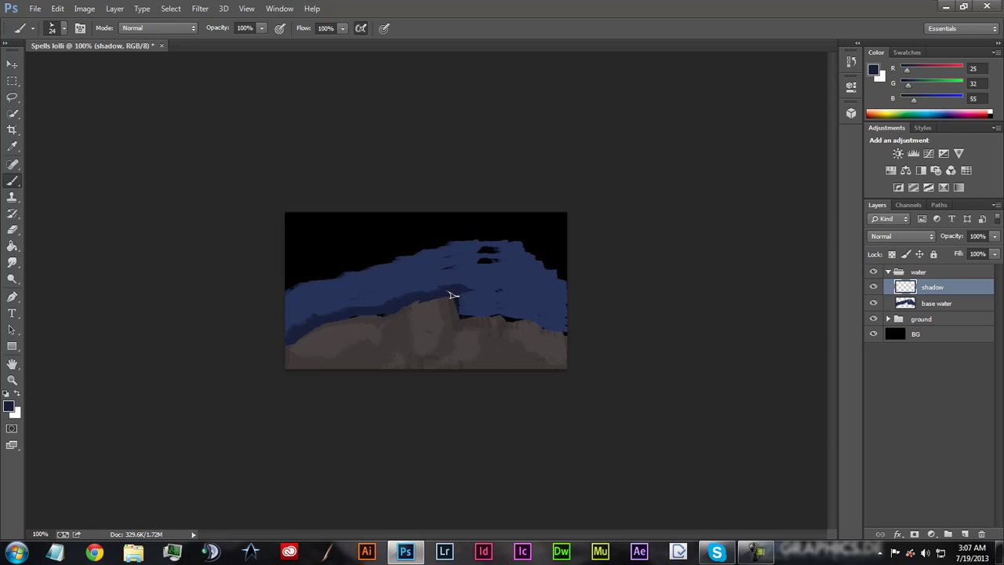
mouse_move(460, 293)
mouse_down()
mouse_move(467, 311)
mouse_move(527, 315)
mouse_move(566, 332)
mouse_up()
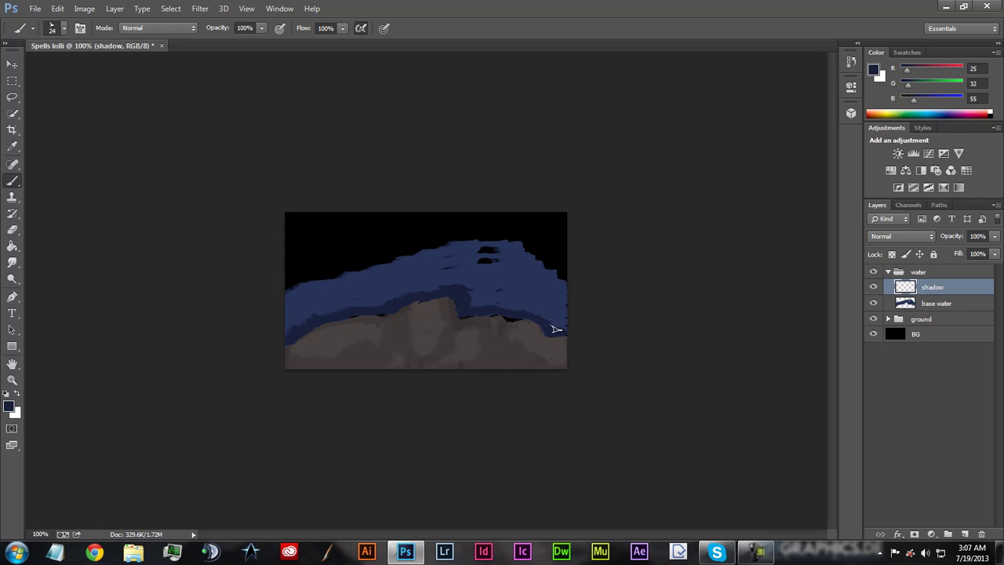
mouse_move(518, 311)
mouse_down()
mouse_move(499, 314)
mouse_move(476, 282)
mouse_move(437, 292)
mouse_up()
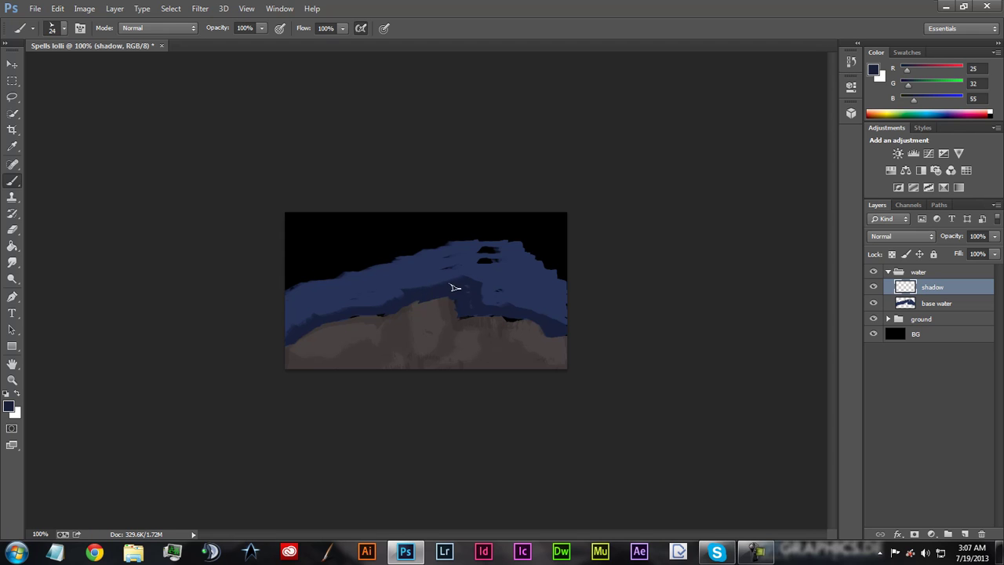
drag(466, 301, 460, 311)
Step: Lower the "shadow" layer's opacity to 45% and collapse the "water" group
click(995, 236)
drag(942, 249, 950, 248)
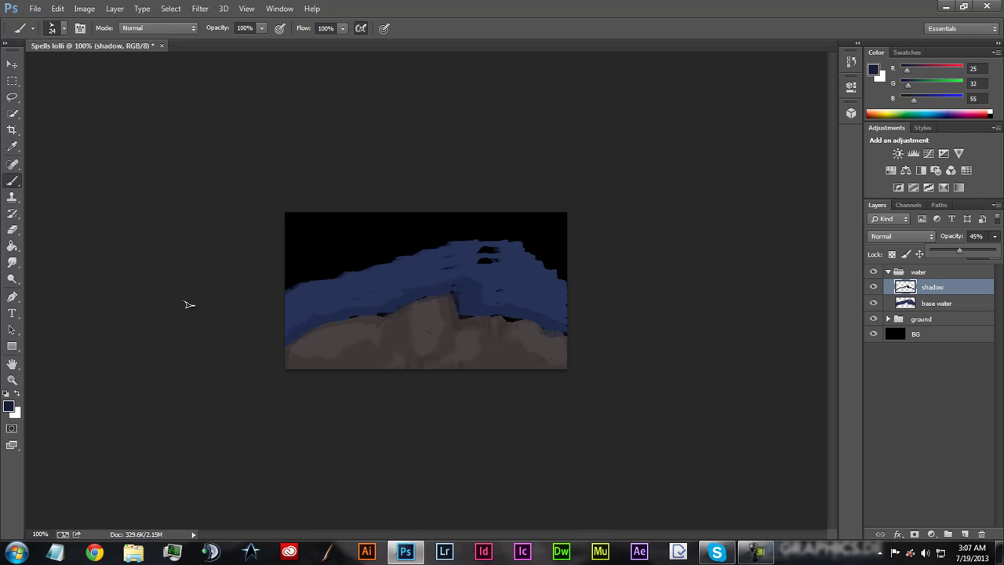
click(897, 273)
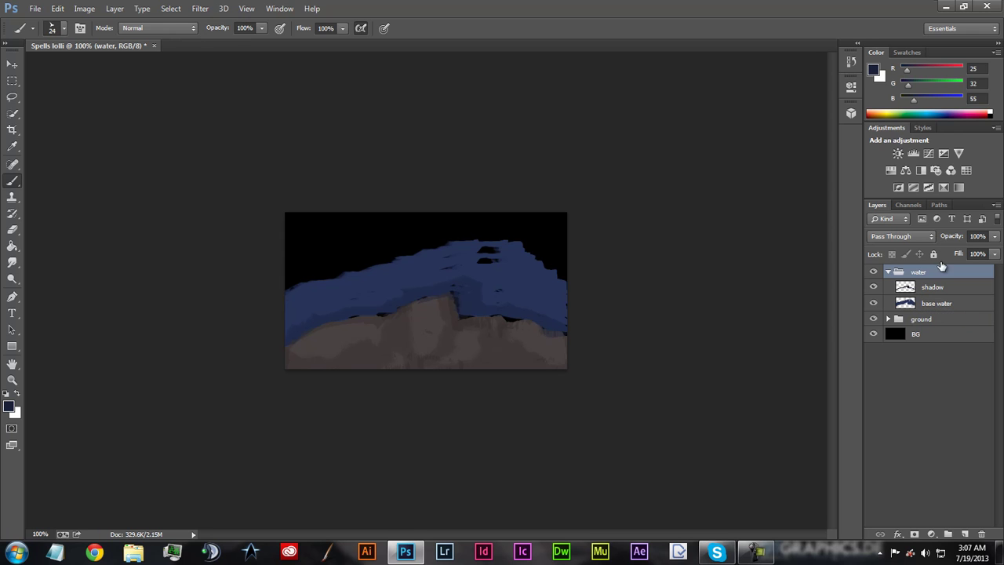
click(889, 273)
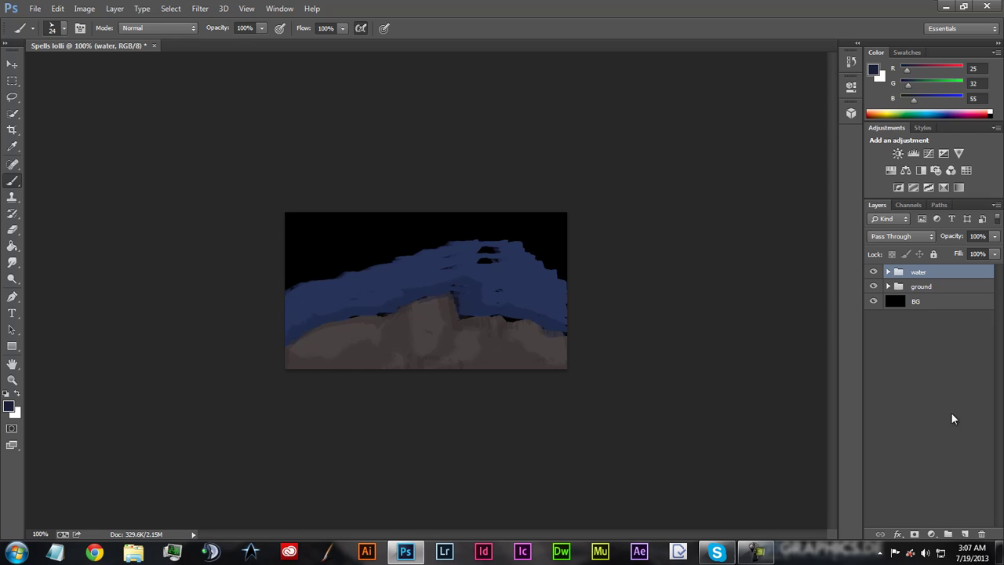
Step: Add a group named "ground grass" above "water" and create a layer named "grass" inside it
click(948, 534)
double_click(926, 271)
text(ground grass)
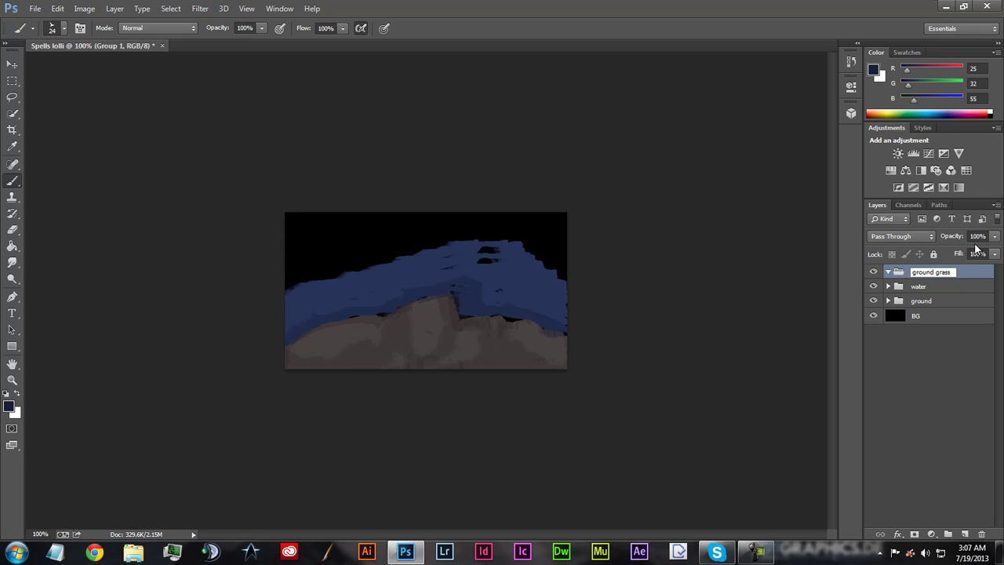
click(756, 552)
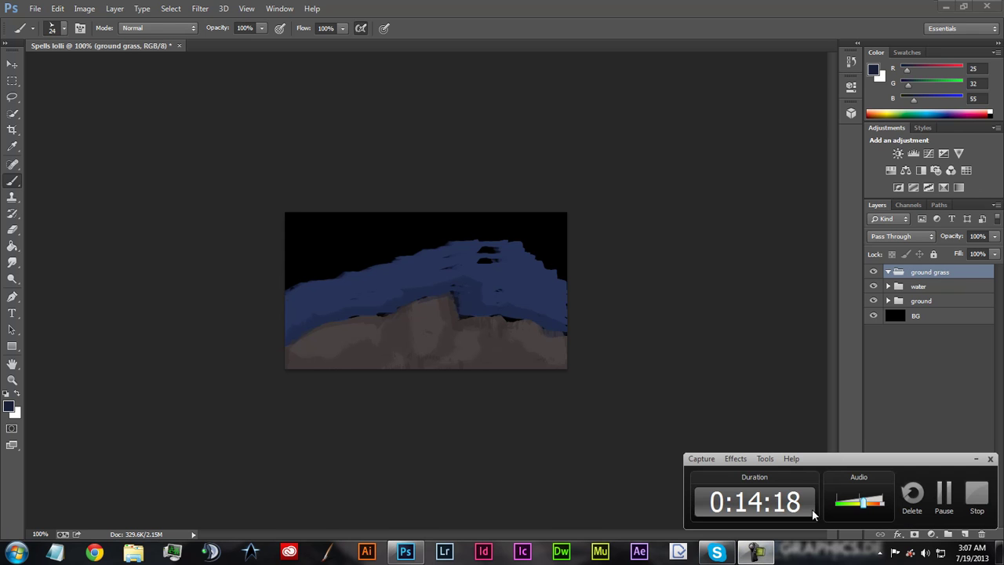
click(756, 552)
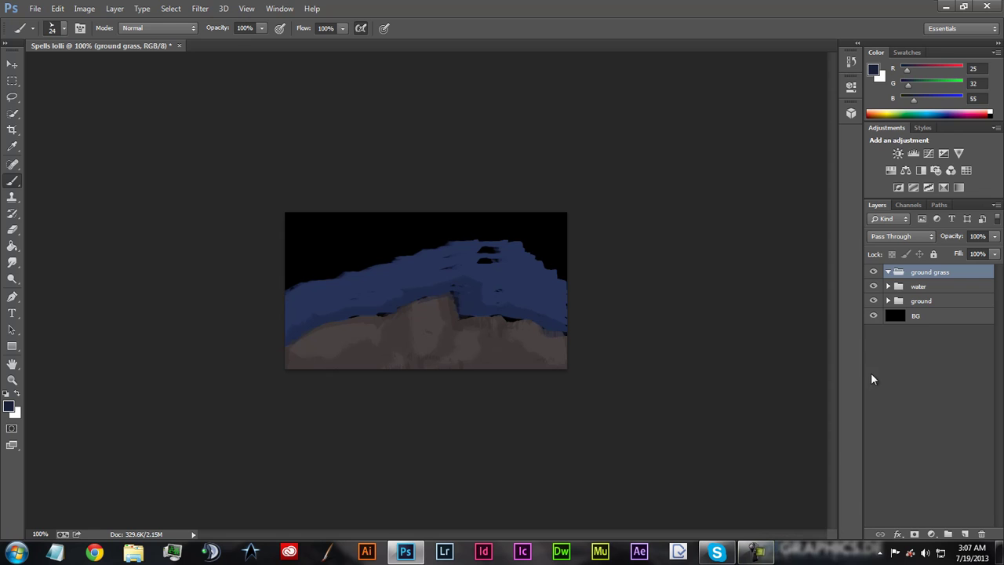
click(964, 534)
double_click(933, 288)
text(d)
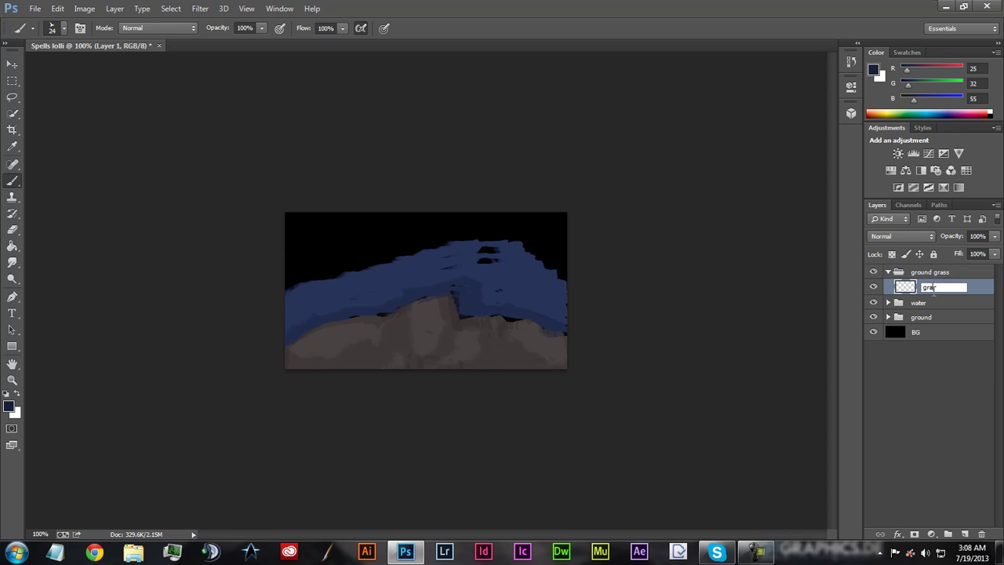
key(Return)
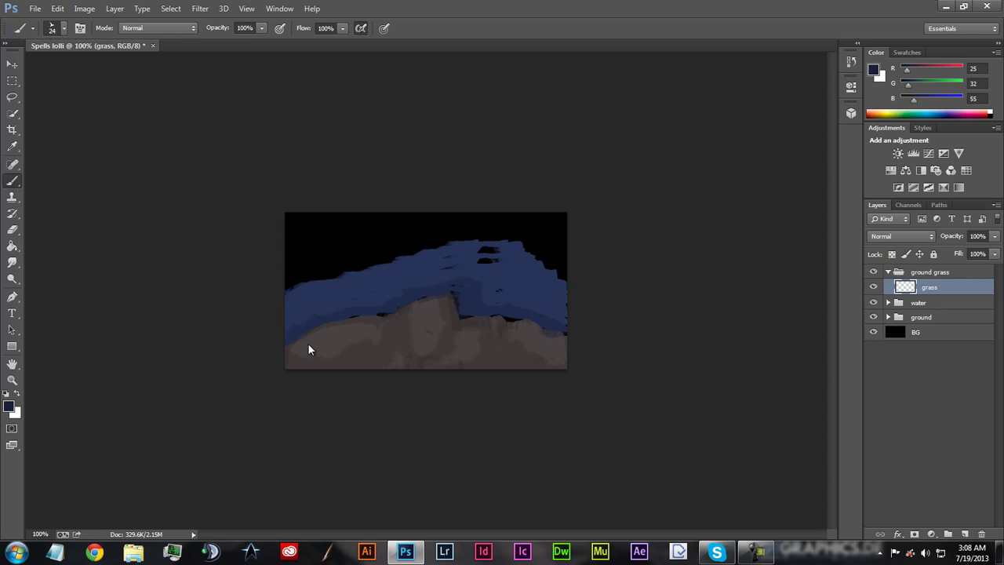
Step: Set the foreground colour to a dark yellowish brown, RGB 73, 58, 27
click(9, 405)
mouse_move(386, 215)
mouse_down()
mouse_move(354, 196)
mouse_move(377, 250)
mouse_up()
mouse_move(511, 242)
mouse_down()
mouse_move(515, 284)
mouse_move(440, 254)
mouse_up()
click(627, 135)
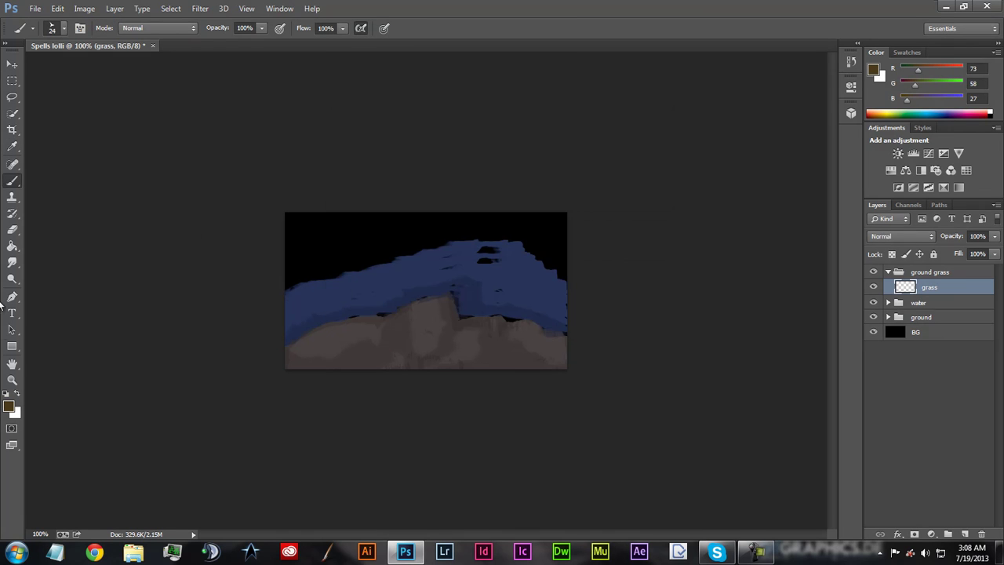
Step: Choose the 600 px grass-like brush tip at 22 px and paint two brown grass areas above the water, leaving a curved black gap between them
click(63, 28)
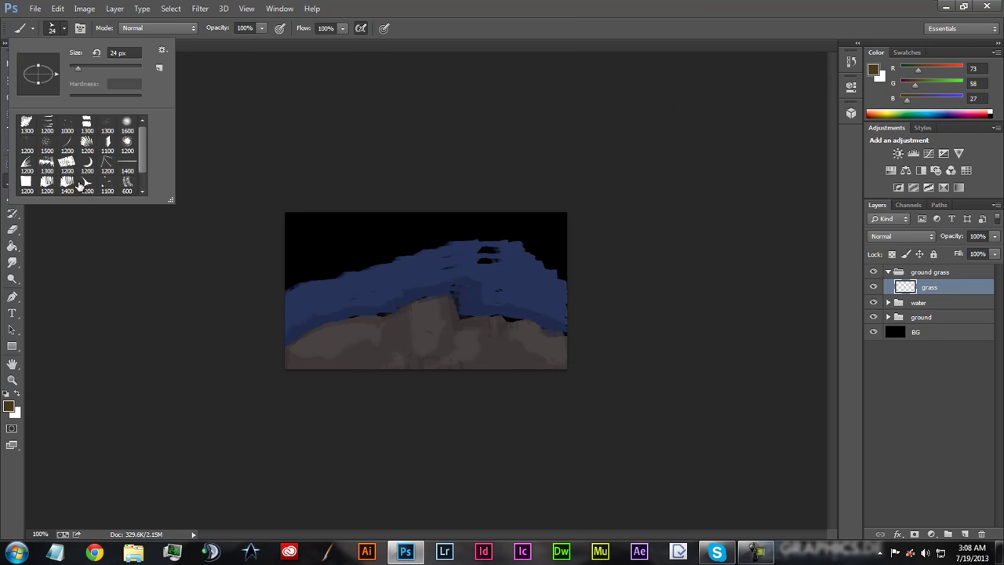
click(128, 185)
click(77, 67)
mouse_move(311, 255)
mouse_down()
mouse_move(327, 253)
mouse_move(325, 268)
mouse_move(285, 278)
mouse_move(294, 260)
mouse_move(341, 245)
mouse_move(325, 251)
mouse_move(354, 258)
mouse_move(373, 235)
mouse_move(377, 248)
mouse_move(375, 234)
mouse_move(376, 256)
mouse_move(391, 249)
mouse_move(365, 263)
mouse_up()
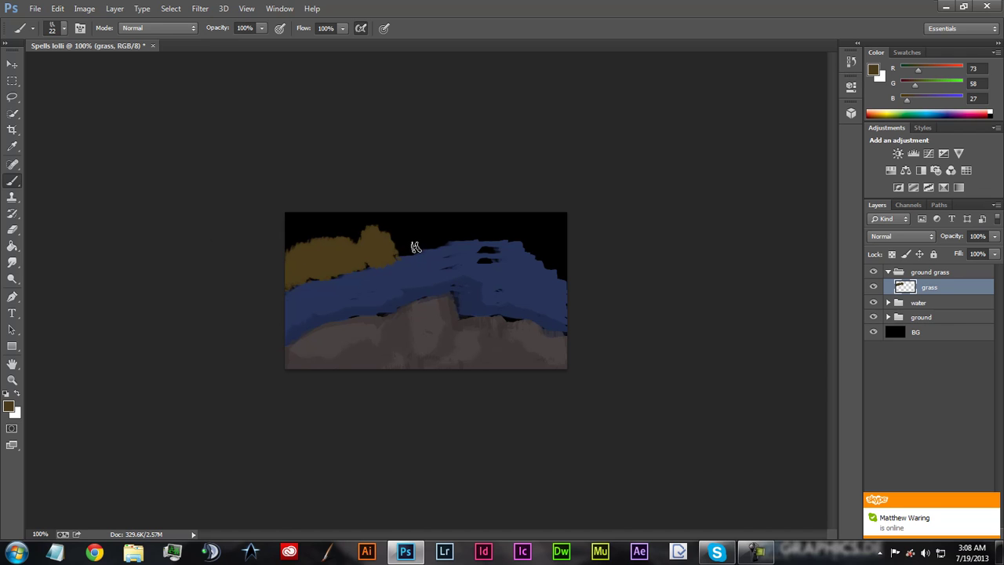
mouse_move(417, 247)
mouse_down()
mouse_move(438, 229)
mouse_move(426, 237)
mouse_move(497, 231)
mouse_move(485, 233)
mouse_move(540, 244)
mouse_move(561, 254)
mouse_move(534, 242)
mouse_move(571, 278)
mouse_up()
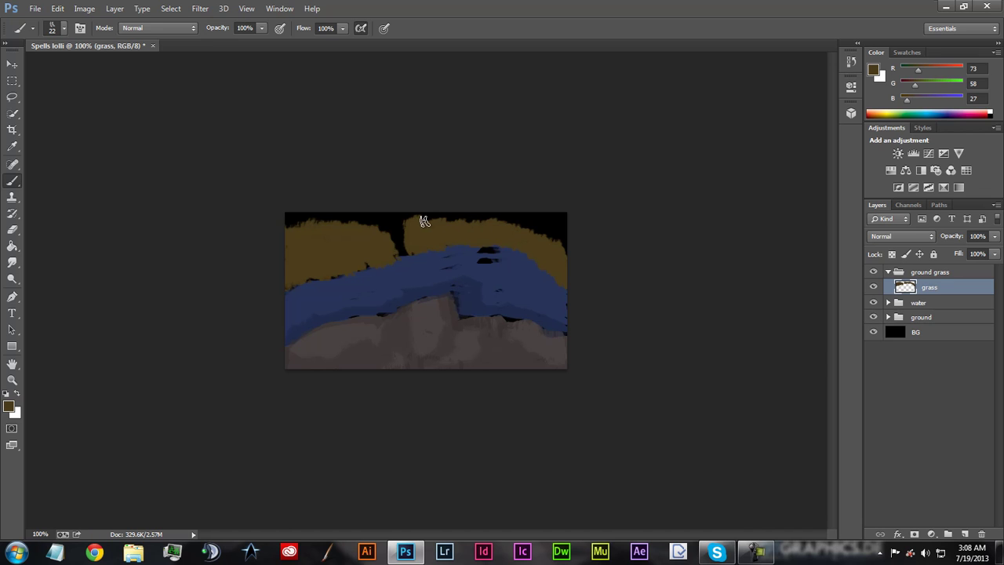
mouse_move(410, 223)
mouse_down()
mouse_move(485, 220)
mouse_move(463, 219)
mouse_move(481, 211)
mouse_move(524, 226)
mouse_move(517, 230)
mouse_move(547, 230)
mouse_move(548, 242)
mouse_move(564, 231)
mouse_move(554, 264)
mouse_move(565, 244)
mouse_move(557, 220)
mouse_up()
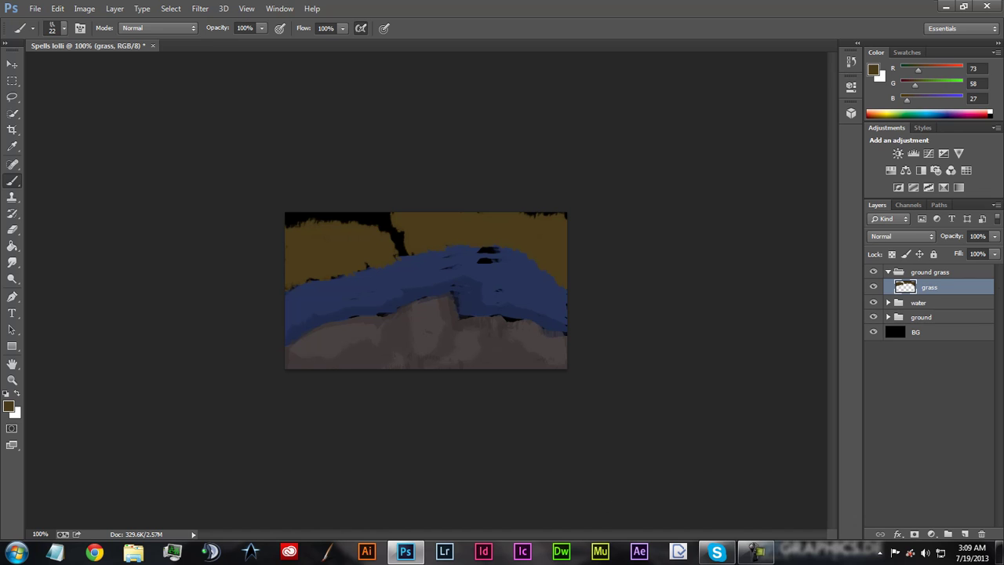
Step: Add a group named "river" inside "ground grass", above the "grass" layer
click(949, 534)
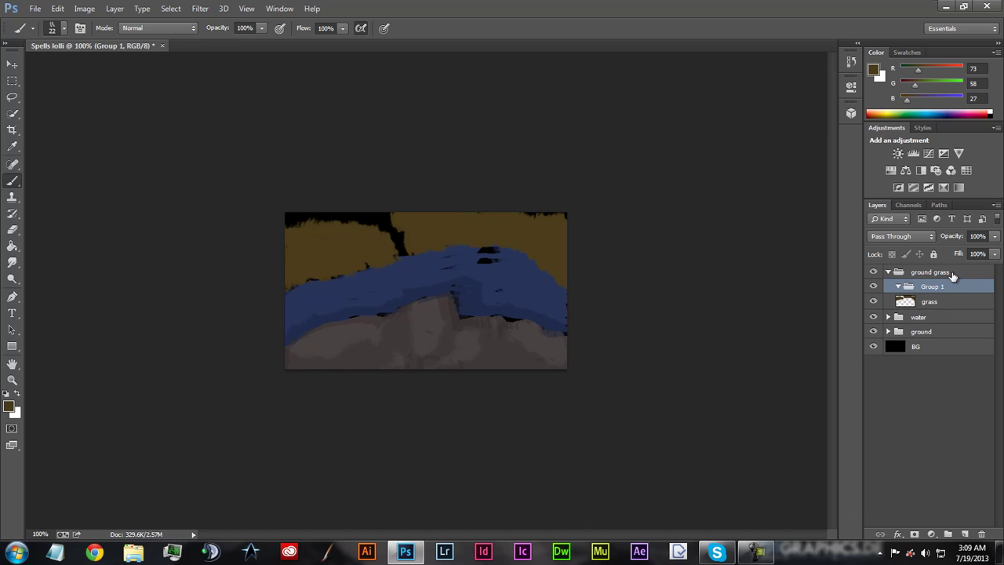
double_click(940, 288)
text(river)
key(Return)
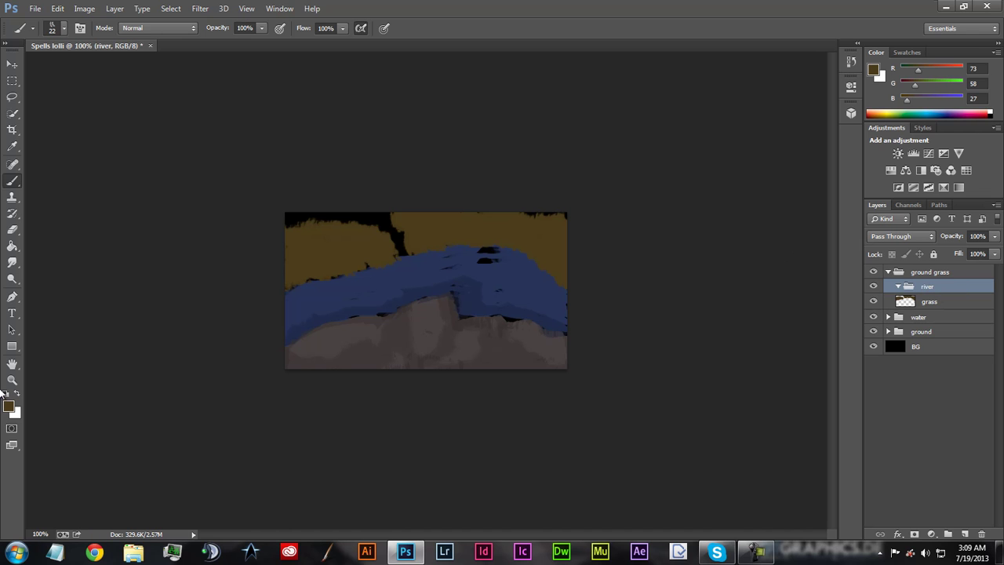
Step: Sample the shaded dark blue from the water and choose the curved three-pointed 1200 px brush tip at 20 px
click(12, 146)
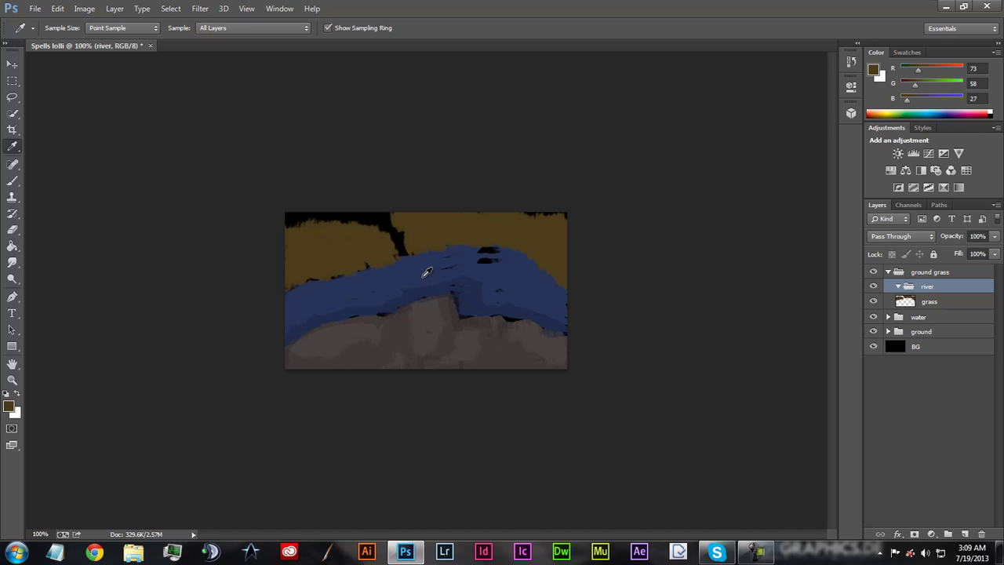
click(428, 292)
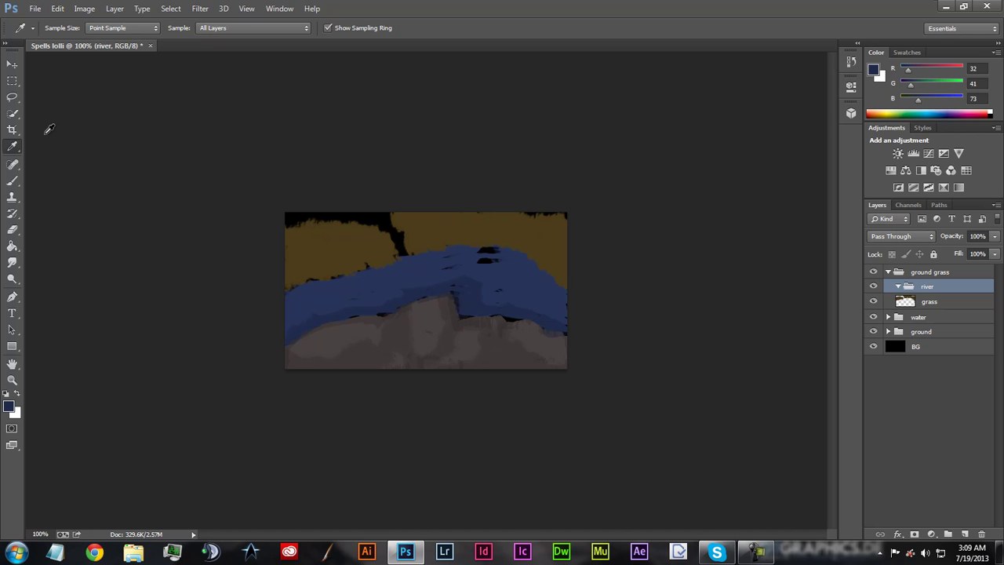
click(12, 181)
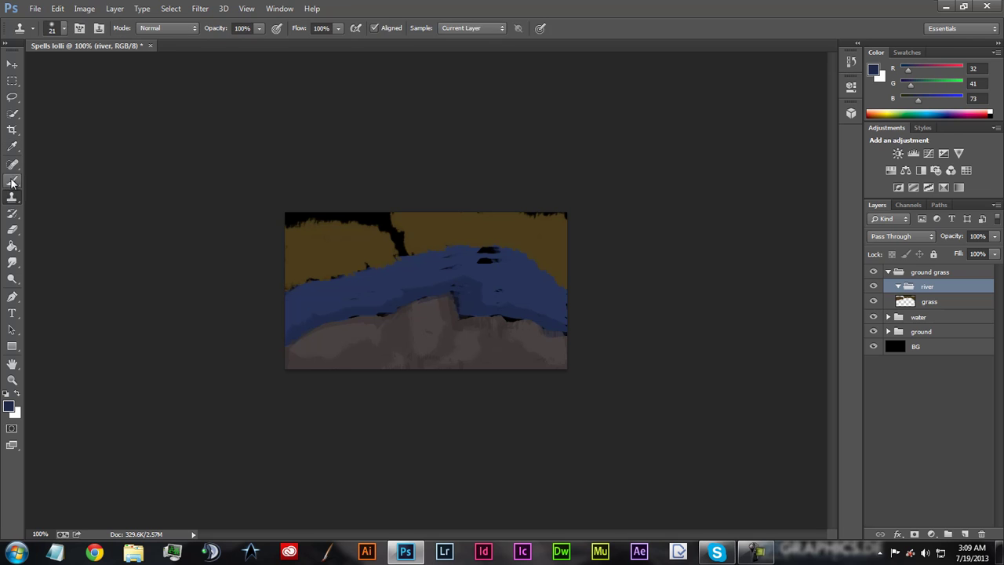
click(62, 30)
click(86, 185)
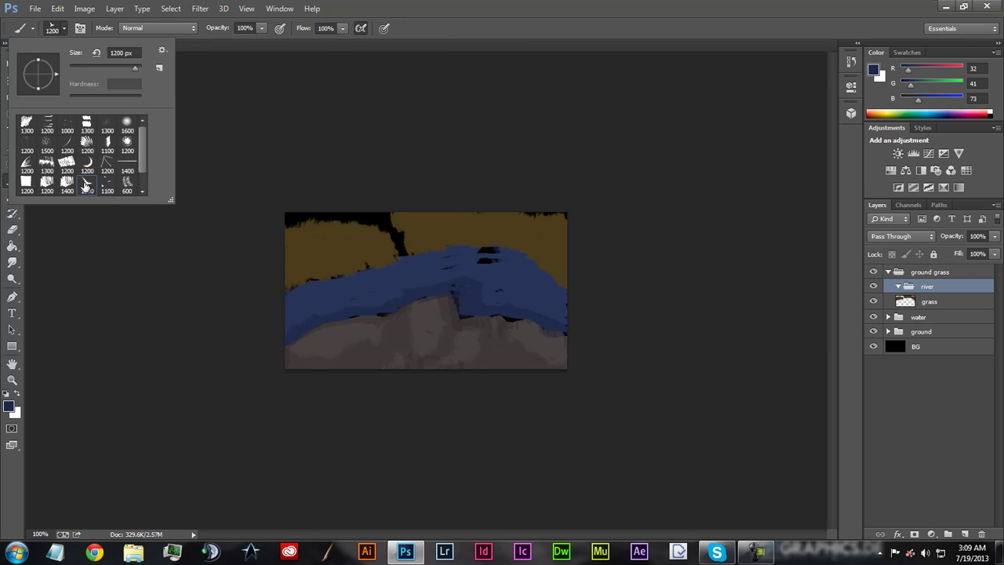
click(77, 67)
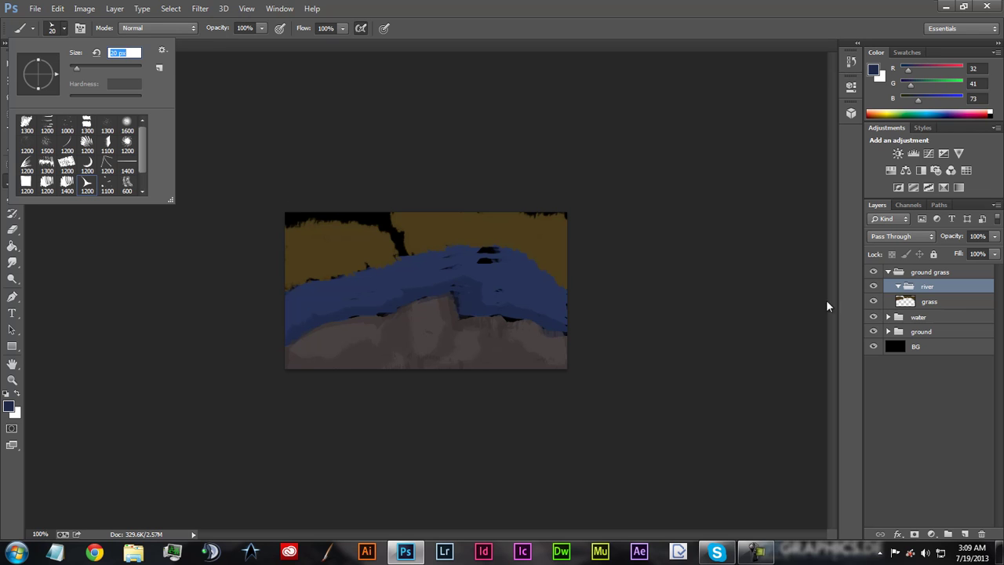
Step: Create a new layer named "river spinoff" inside the "river" group
click(965, 534)
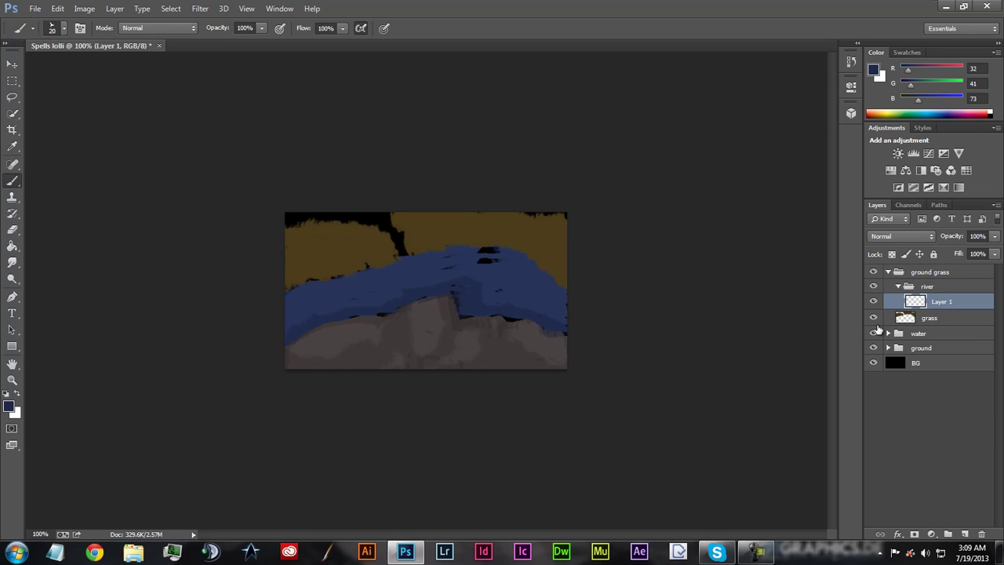
double_click(944, 304)
text(river sp)
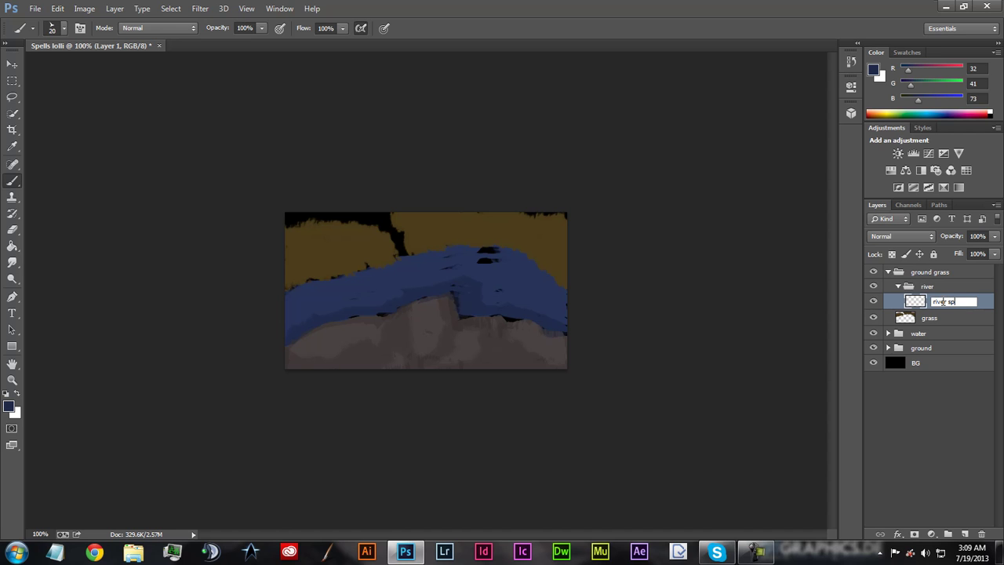
text(inoff)
Step: Paint a dark blue side stream through the curved black gap between the grass areas, running down to the main water
click(291, 217)
mouse_move(298, 215)
mouse_down()
mouse_move(321, 211)
mouse_move(390, 218)
mouse_move(397, 241)
mouse_up()
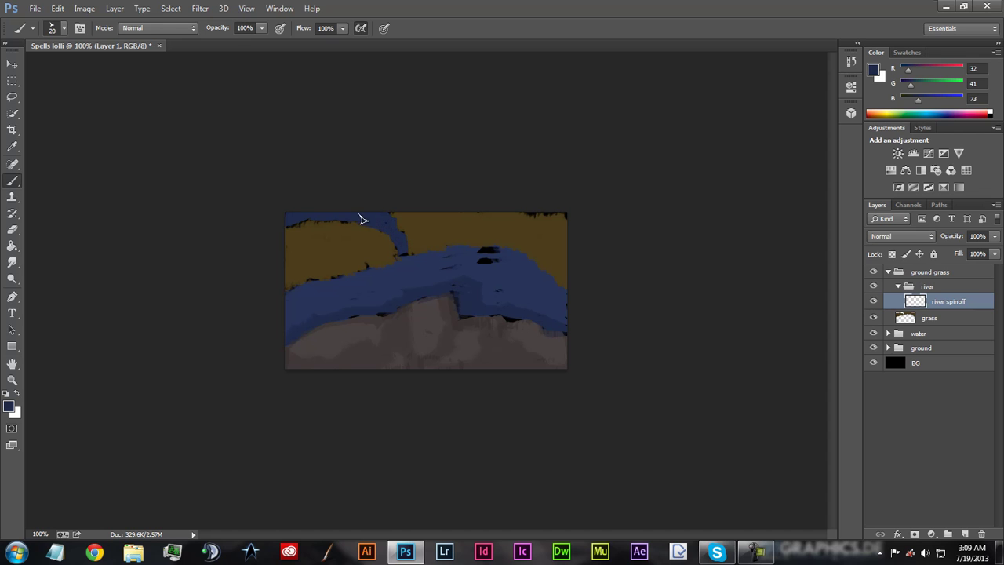
drag(385, 223, 387, 218)
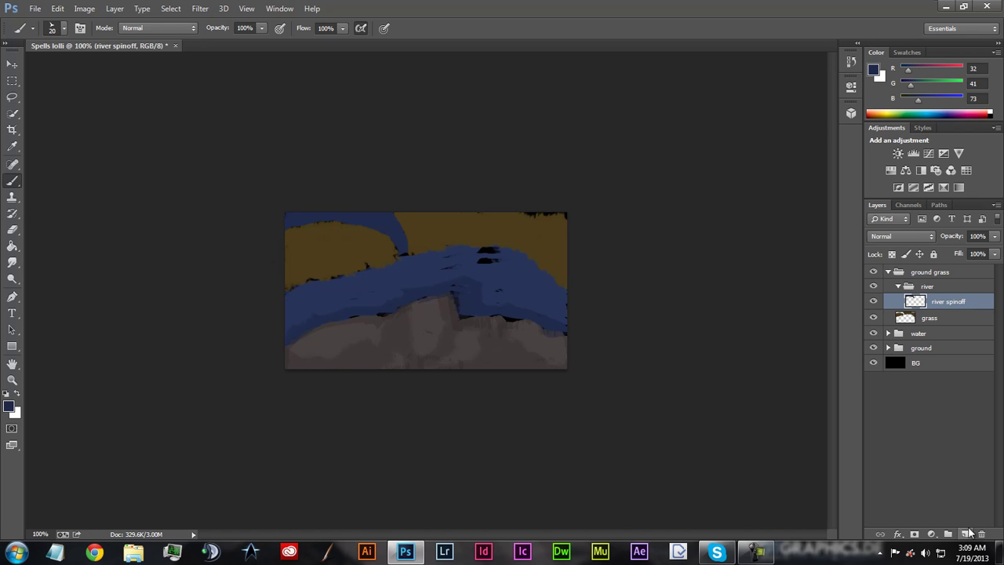
Step: Create a new layer named "highlights" above "river spinoff"
click(966, 533)
double_click(943, 302)
text(R)
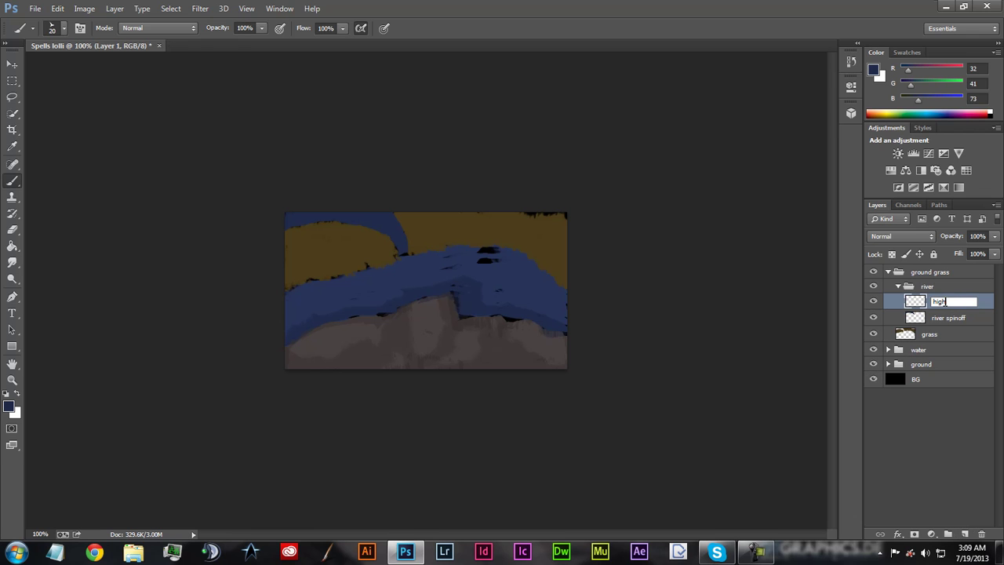
text(ighlights)
Step: Switch the foreground colour to white, rotate the 20 px brush tip and paint small white highlights along the side stream
click(18, 399)
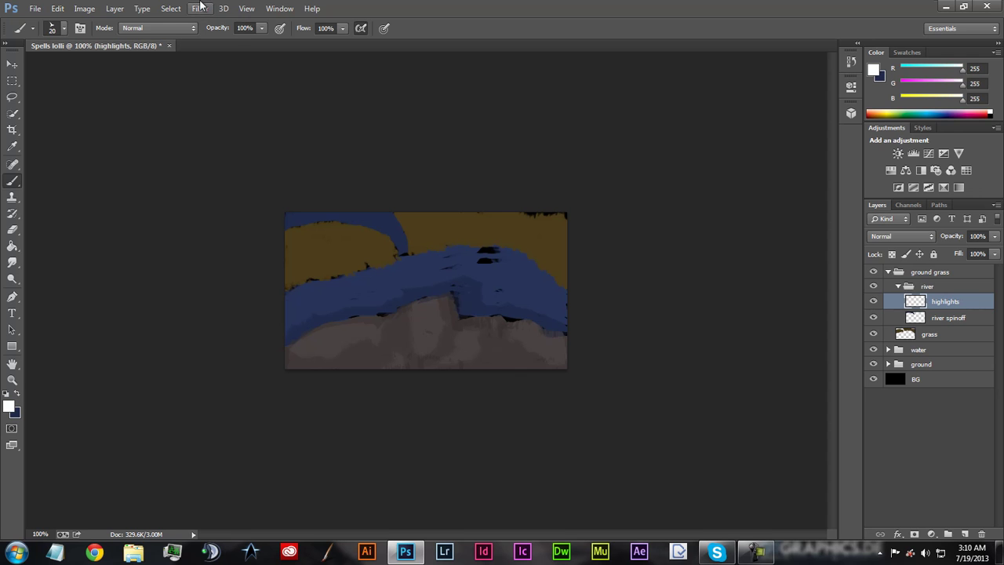
click(64, 28)
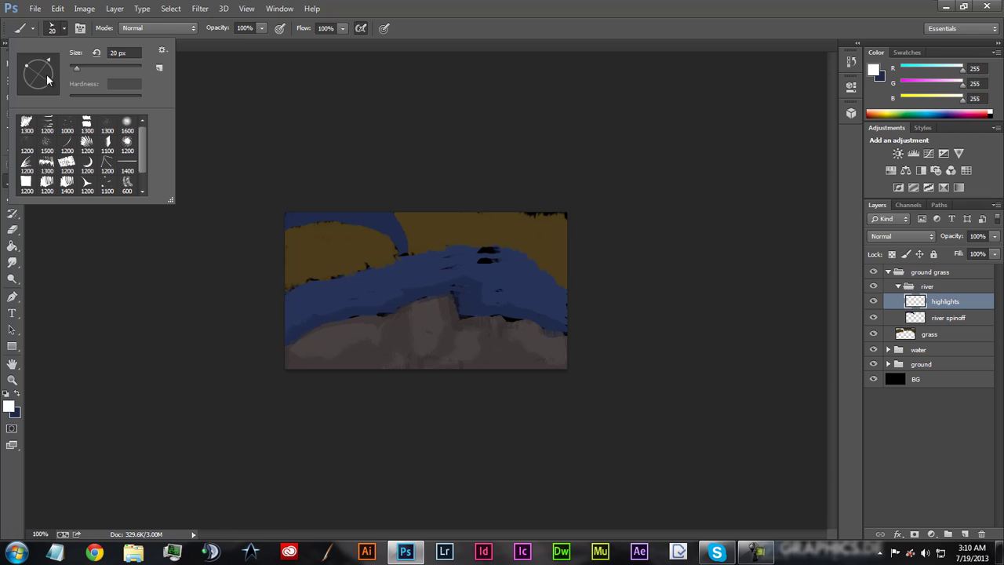
drag(48, 83, 44, 80)
click(284, 222)
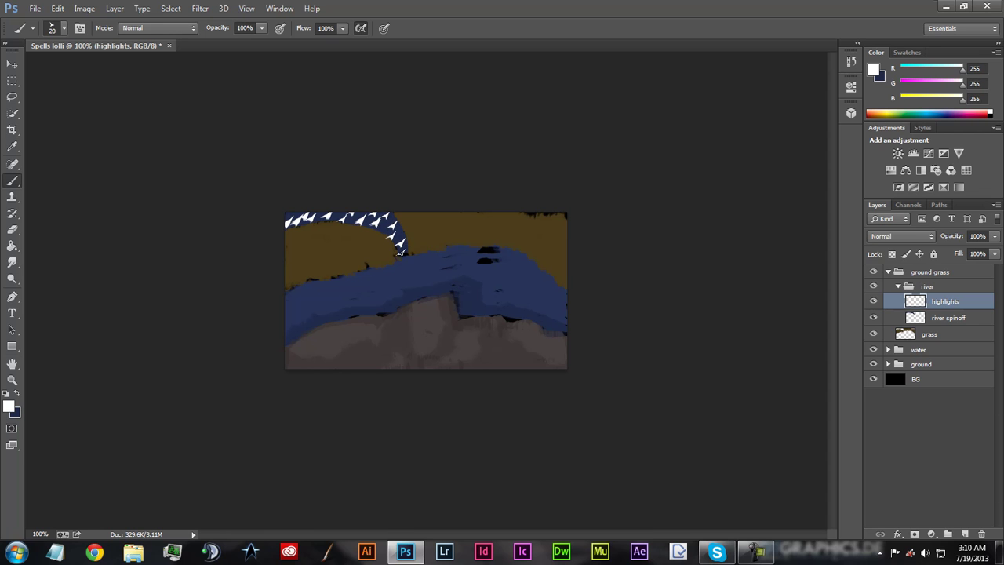
Step: Lower the "highlights" layer's opacity to 3% and paint more faint white highlights across the main river
click(994, 236)
drag(945, 251, 937, 252)
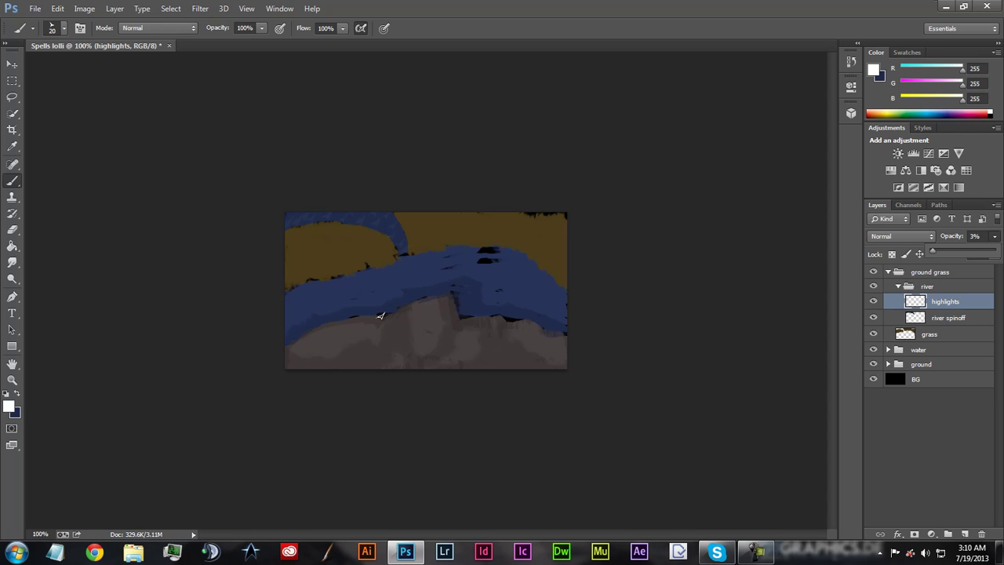
click(298, 291)
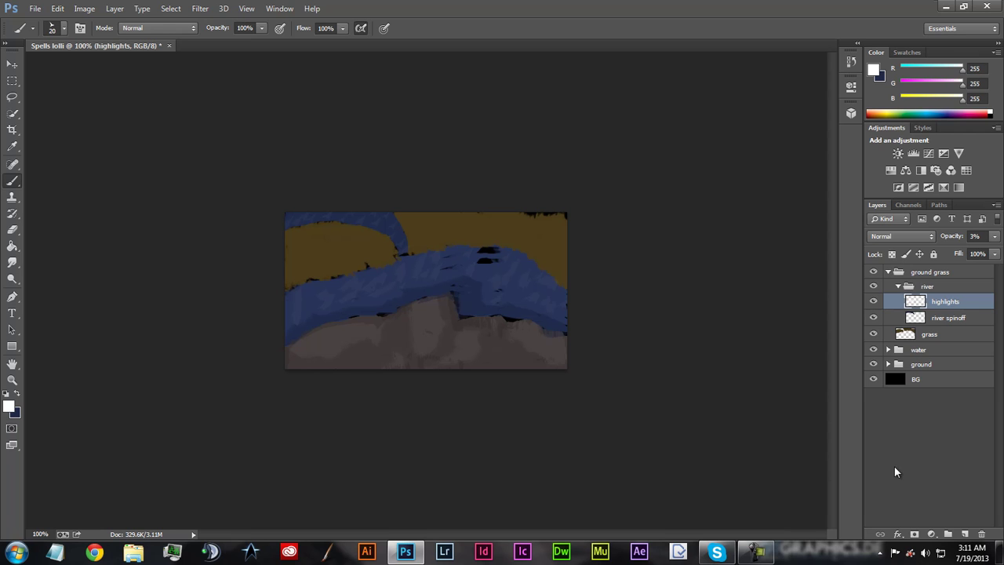
Step: Collapse the "river" group and create a new layer named "grass layer 2" directly above the "grass" layer
click(898, 287)
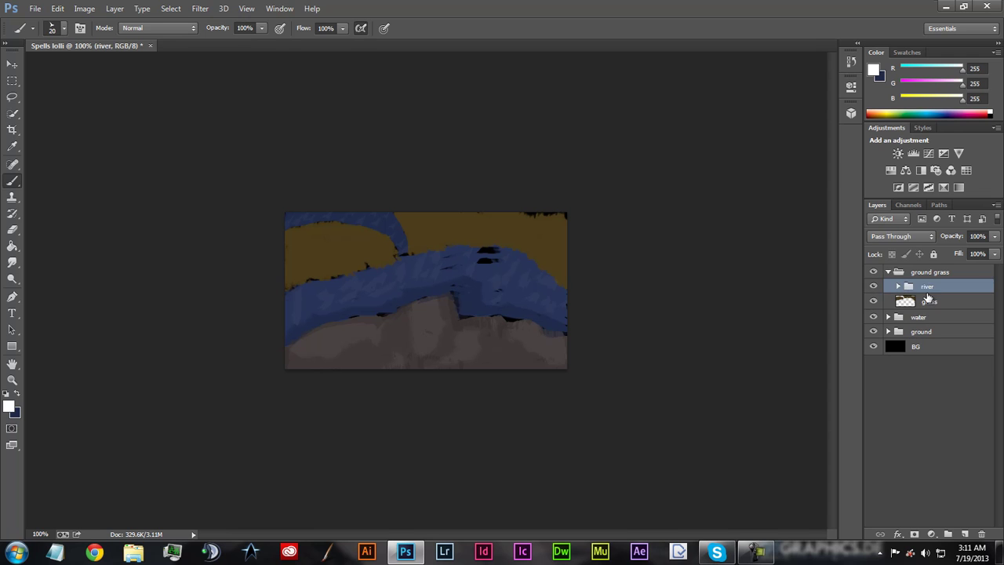
click(928, 301)
click(965, 535)
double_click(933, 302)
text(grass layer)
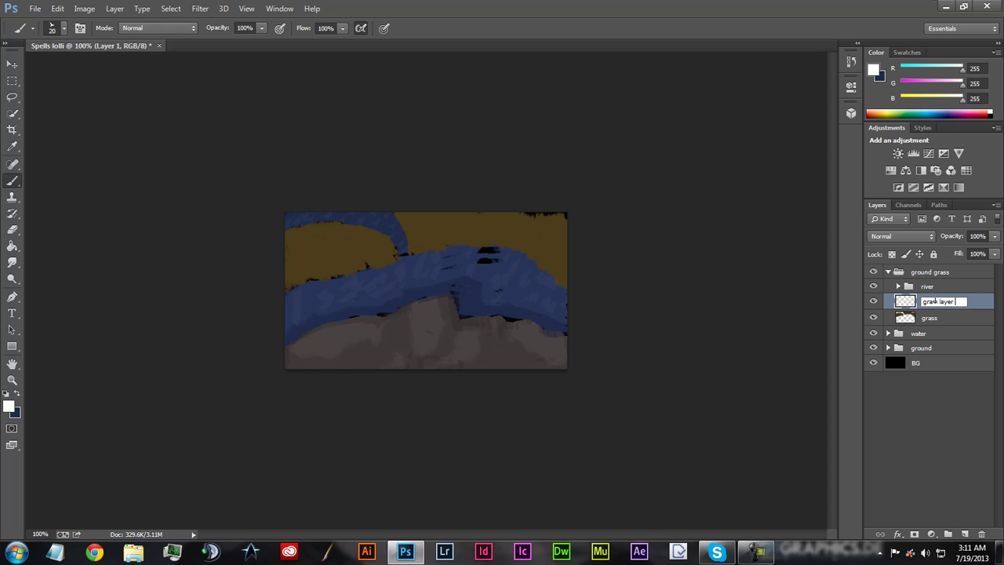
key(Return)
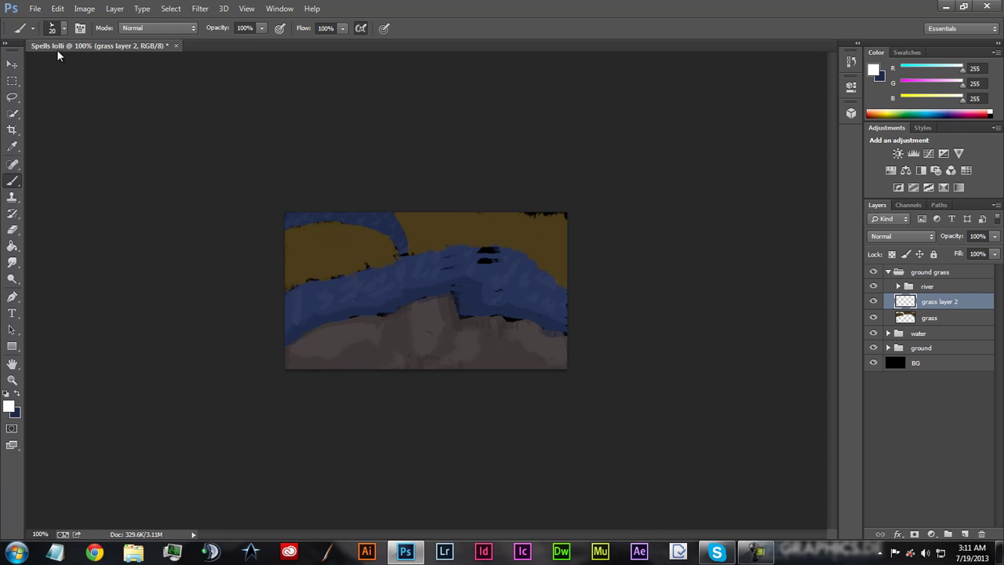
Step: Swap the foreground and background colours and set the foreground colour to the green 08662e
click(17, 396)
click(10, 405)
click(480, 202)
click(379, 206)
click(515, 236)
click(419, 255)
mouse_move(419, 255)
mouse_down()
mouse_move(392, 243)
mouse_move(463, 251)
mouse_move(484, 269)
mouse_move(494, 196)
mouse_move(488, 236)
mouse_up()
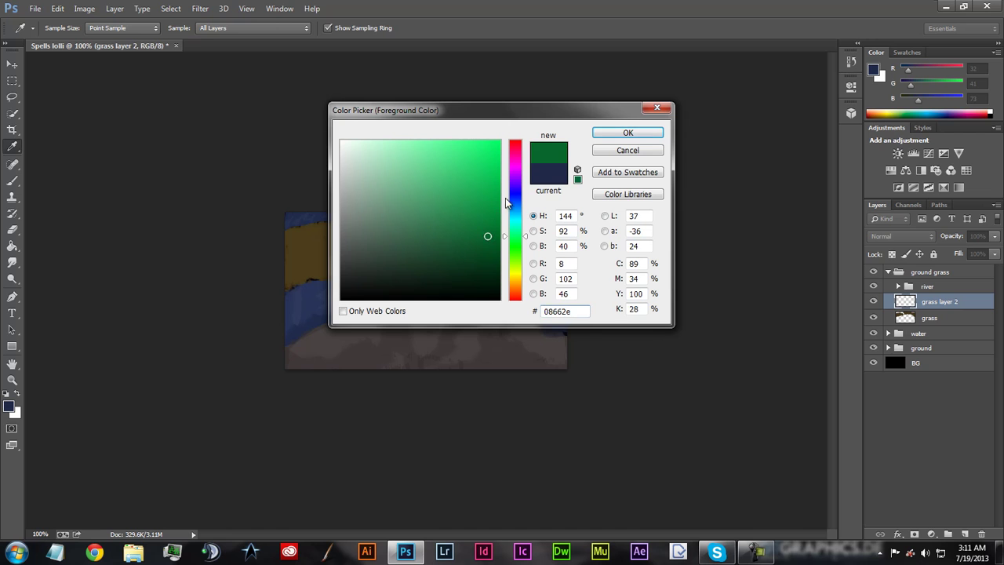
click(627, 133)
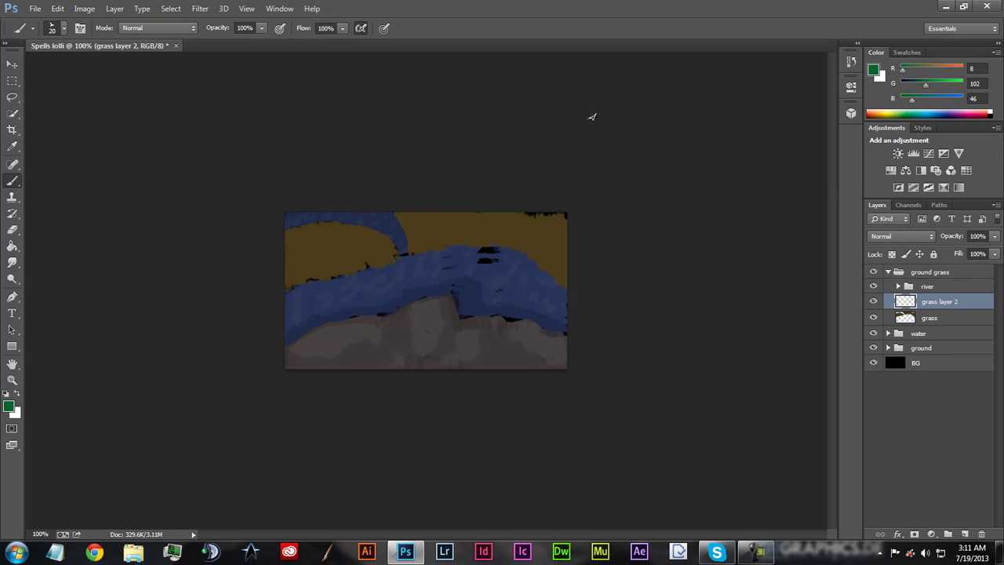
Step: Pick a textured brush, set it to 41 px with a flattened tip, and paint green strokes over both grass areas
click(63, 29)
click(86, 149)
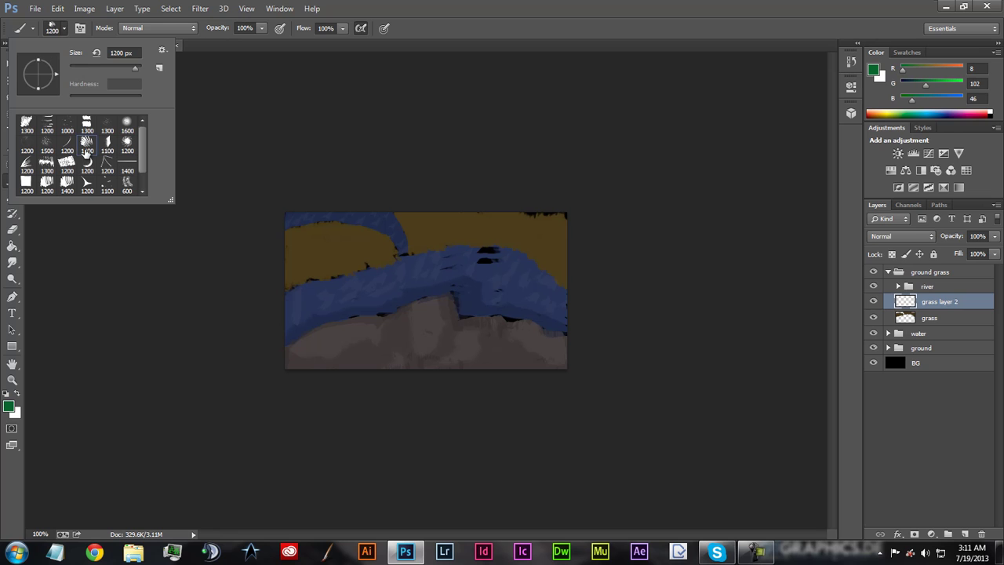
click(84, 61)
drag(41, 87, 42, 75)
click(301, 246)
mouse_move(307, 244)
mouse_down()
mouse_move(343, 247)
mouse_move(345, 230)
mouse_move(365, 240)
mouse_move(351, 228)
mouse_move(378, 239)
mouse_move(382, 260)
mouse_move(366, 249)
mouse_move(326, 270)
mouse_move(332, 277)
mouse_move(297, 280)
mouse_move(306, 264)
mouse_move(337, 259)
mouse_move(325, 259)
mouse_move(327, 239)
mouse_move(306, 249)
mouse_move(304, 232)
mouse_move(332, 227)
mouse_move(355, 236)
mouse_up()
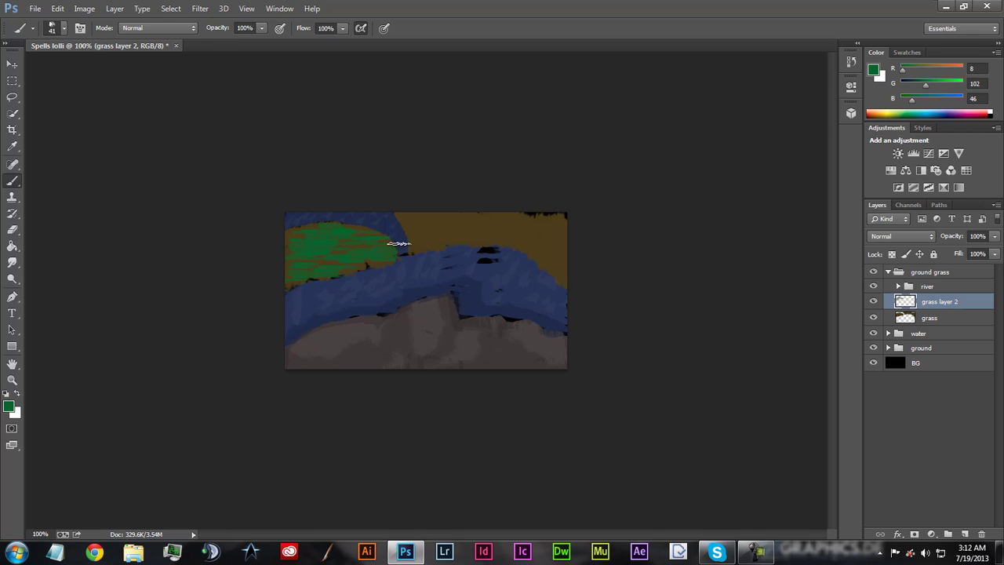
mouse_move(418, 218)
mouse_down()
mouse_move(467, 213)
mouse_move(470, 227)
mouse_move(488, 214)
mouse_move(558, 224)
mouse_move(559, 214)
mouse_move(574, 286)
mouse_move(550, 230)
mouse_move(537, 244)
mouse_move(560, 278)
mouse_move(540, 241)
mouse_up()
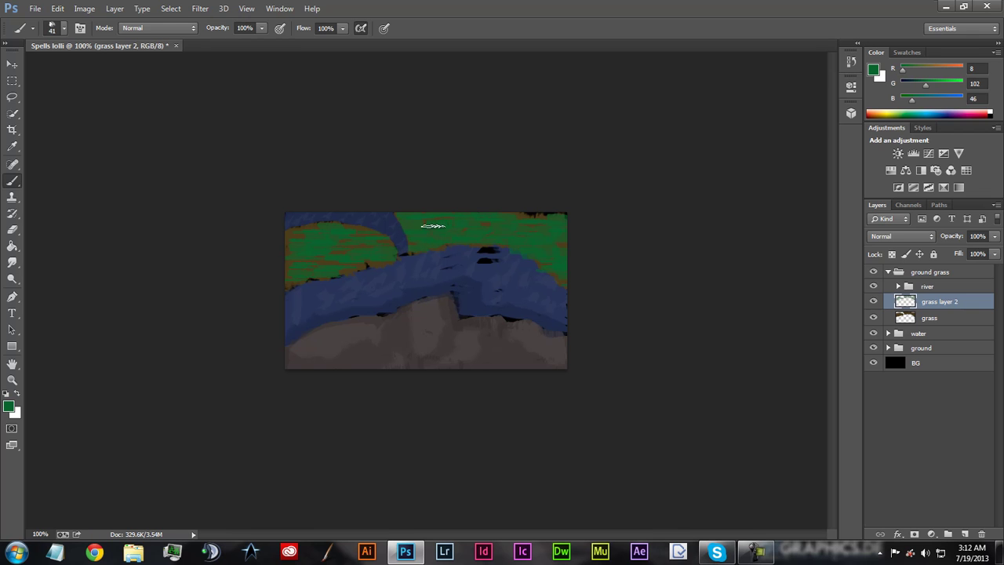
Step: Set the opacity of "grass layer 2" to 45% and change the foreground colour to the darker green 05411d
click(994, 237)
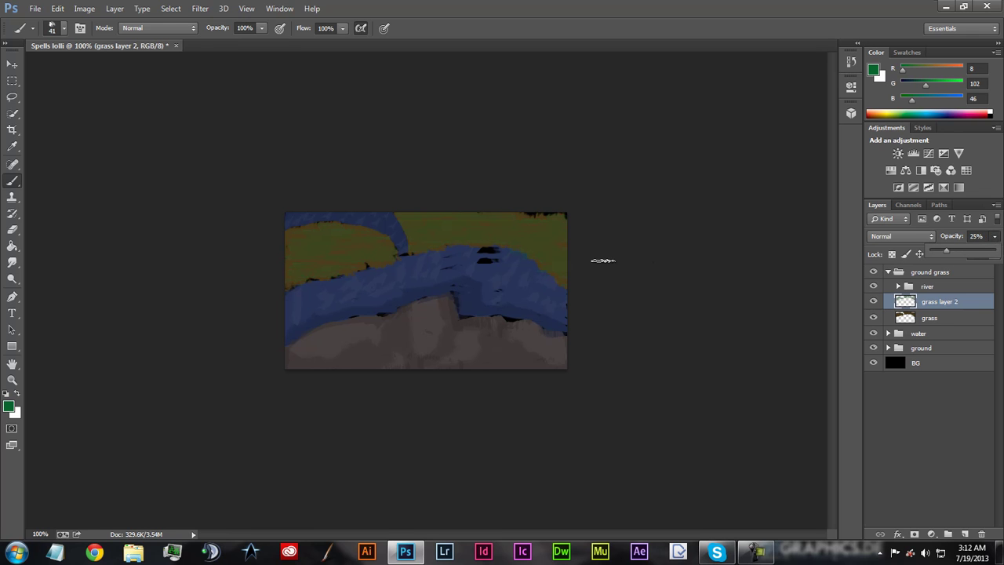
click(995, 237)
click(993, 238)
click(10, 405)
drag(478, 156, 488, 259)
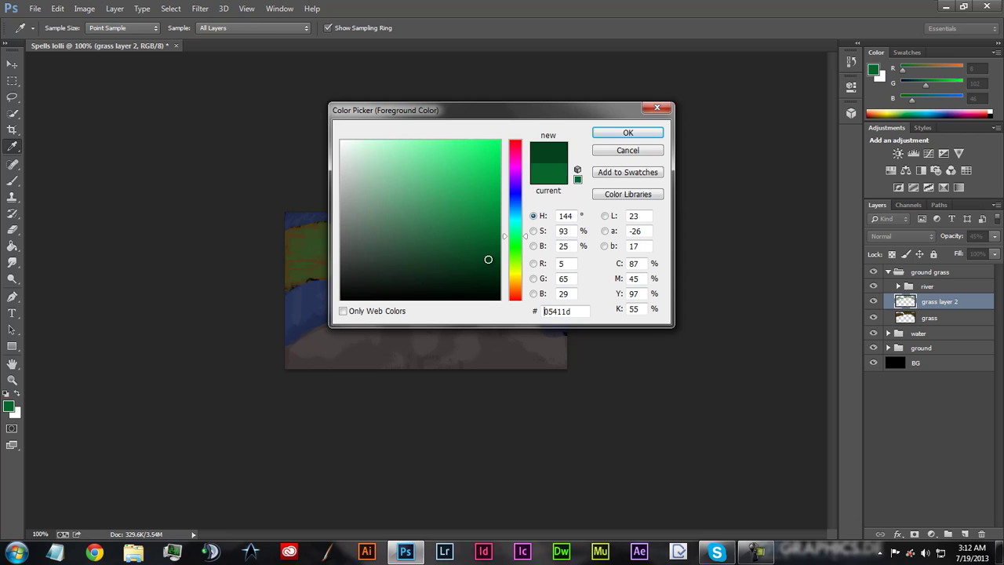
click(628, 133)
Step: Replace the current brushes with the leaves_and_grass_brushes_by_luvemeera-d5ho7bz set and choose its second 73 px brush
click(66, 29)
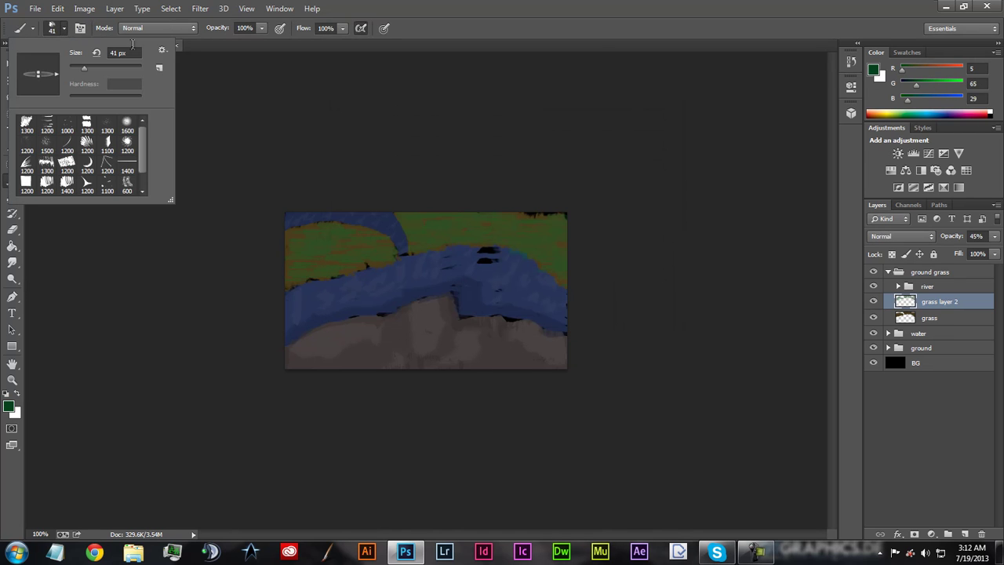
click(162, 50)
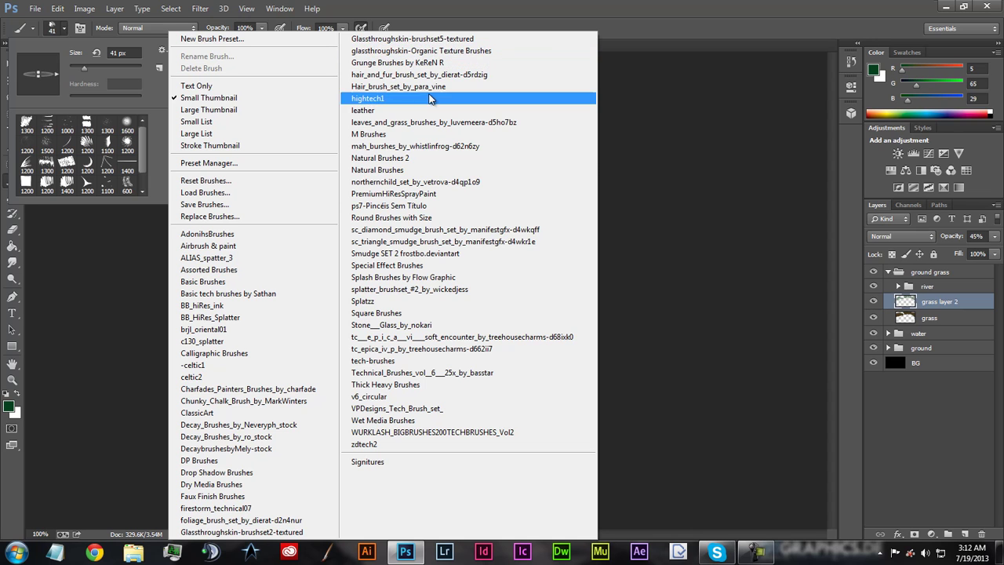
click(448, 123)
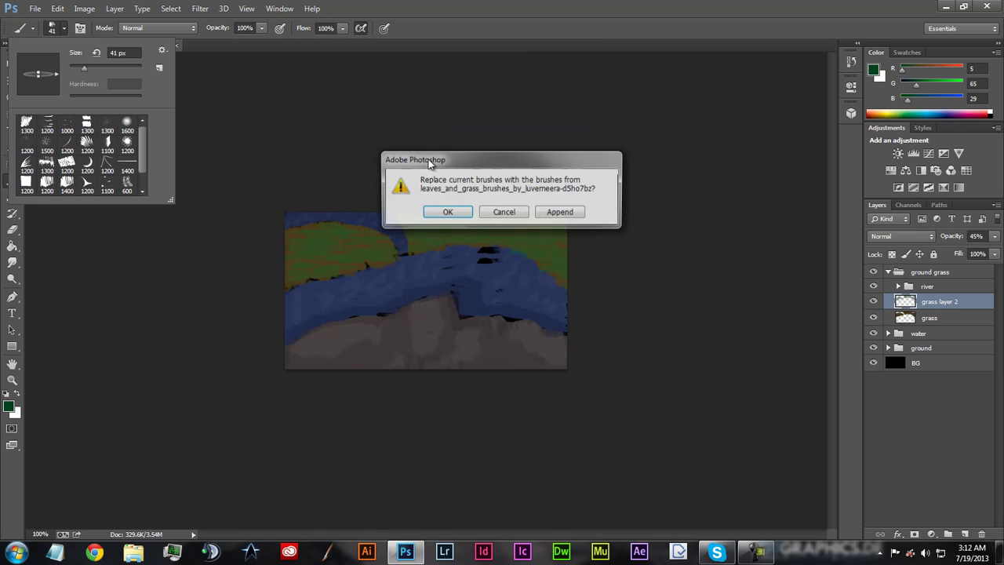
click(456, 212)
click(46, 123)
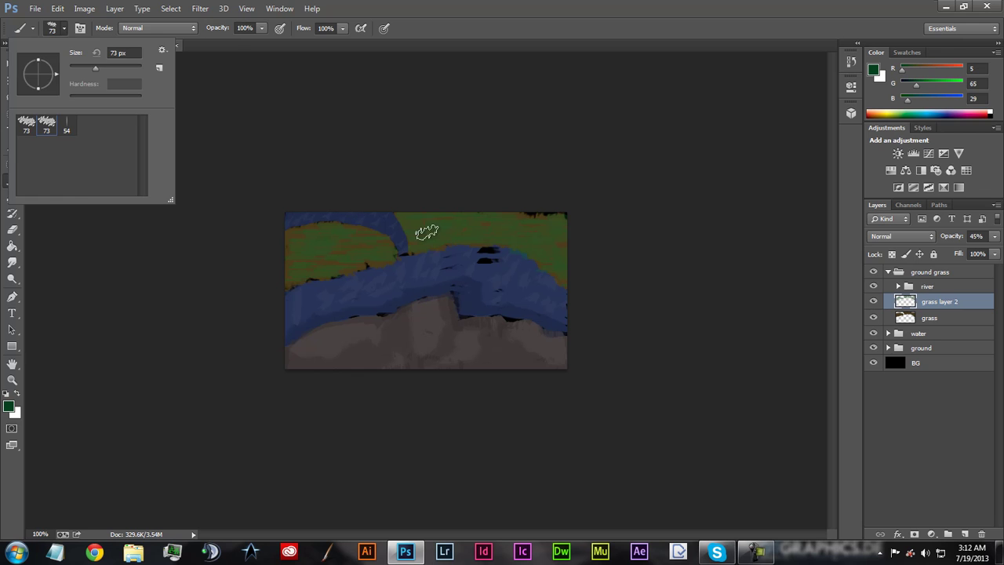
Step: Paint leafy grass texture over both grass areas on "grass layer 2" with the 73 px brush
click(427, 225)
mouse_move(432, 224)
mouse_down()
mouse_move(410, 218)
mouse_move(427, 266)
mouse_up()
mouse_move(509, 223)
mouse_down()
mouse_move(460, 225)
mouse_move(523, 218)
mouse_move(591, 253)
mouse_move(553, 249)
mouse_move(605, 280)
mouse_up()
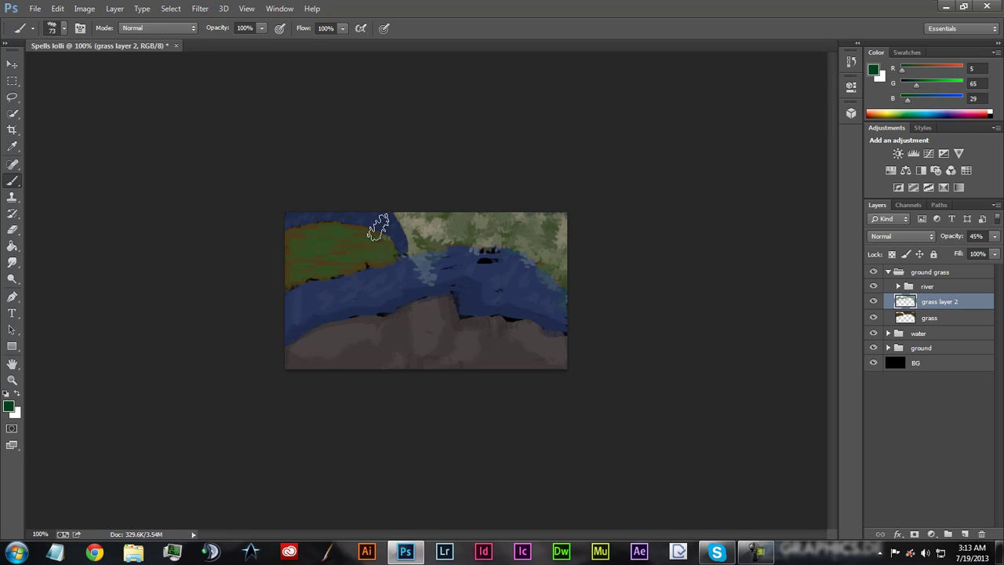
mouse_move(370, 254)
mouse_down()
mouse_move(306, 255)
mouse_move(331, 261)
mouse_move(358, 255)
mouse_move(299, 249)
mouse_move(330, 242)
mouse_move(319, 236)
mouse_move(369, 250)
mouse_move(298, 268)
mouse_up()
key(ctrl+z)
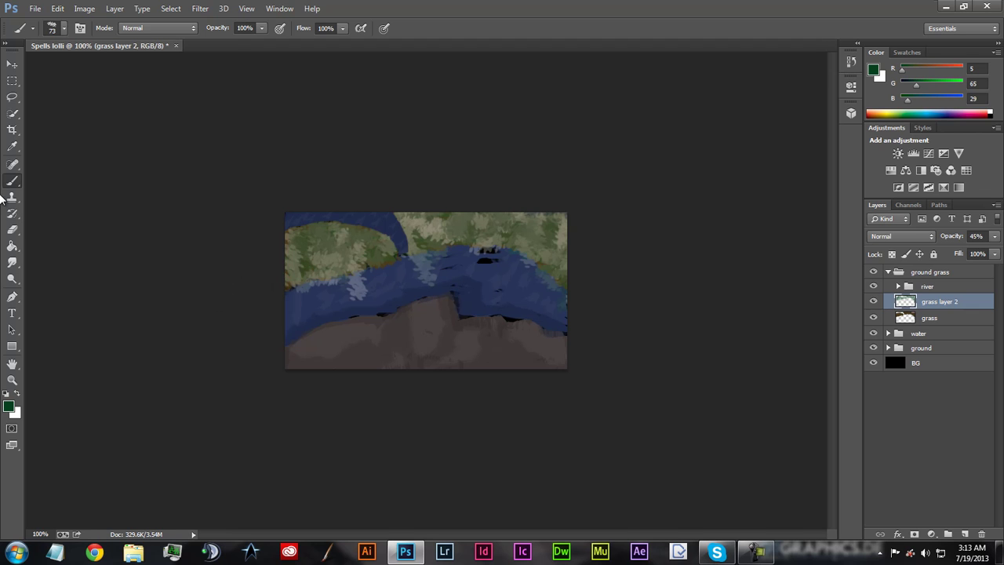
Step: Erase the grass texture that spills over the main river along both grass banks with the 13 px Eraser
click(12, 230)
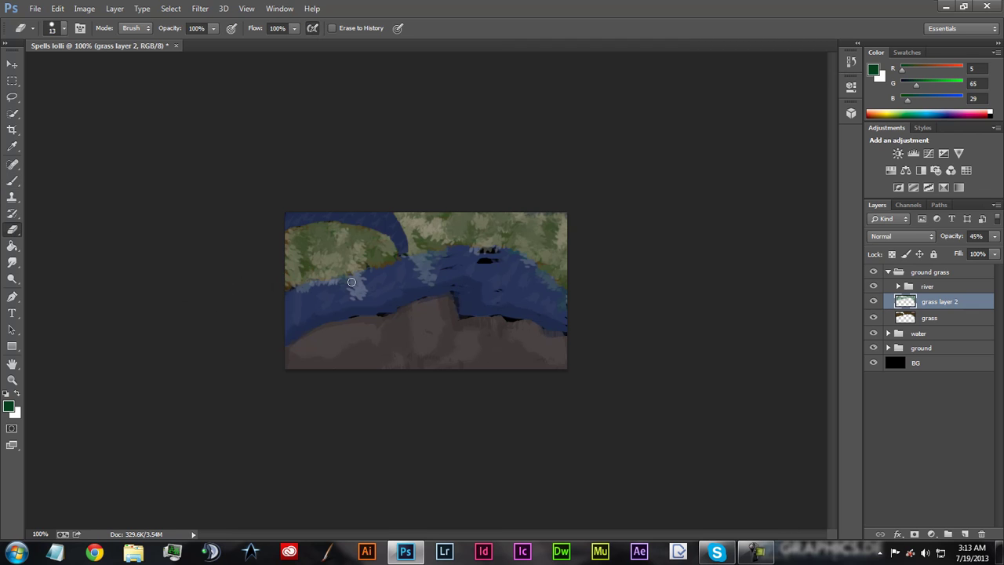
mouse_move(366, 275)
mouse_down()
mouse_move(316, 290)
mouse_move(361, 281)
mouse_move(339, 298)
mouse_move(351, 300)
mouse_move(360, 278)
mouse_move(297, 291)
mouse_up()
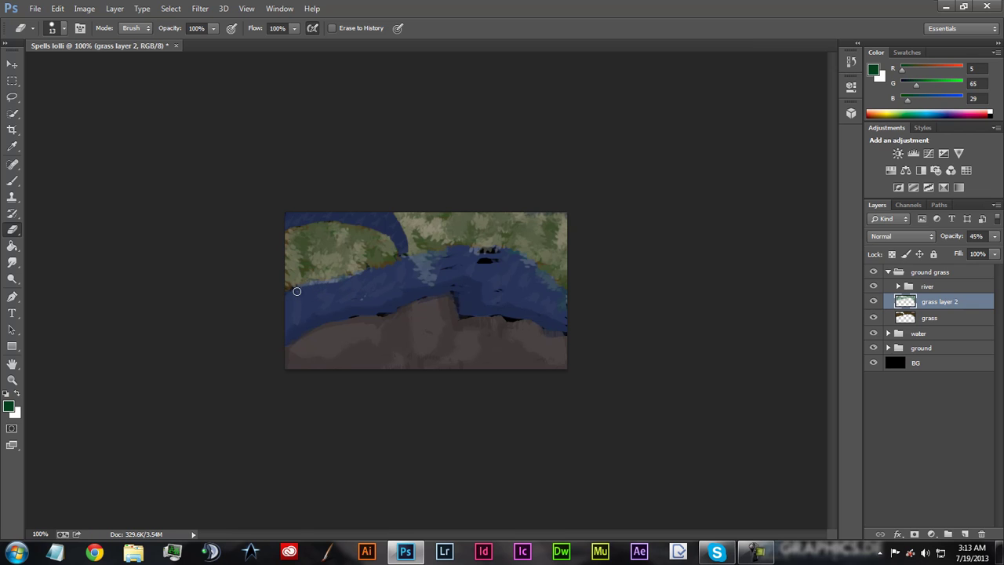
mouse_move(418, 291)
mouse_down()
mouse_move(457, 262)
mouse_move(416, 273)
mouse_move(450, 256)
mouse_move(401, 262)
mouse_move(453, 249)
mouse_move(510, 253)
mouse_move(501, 255)
mouse_move(528, 262)
mouse_move(565, 301)
mouse_up()
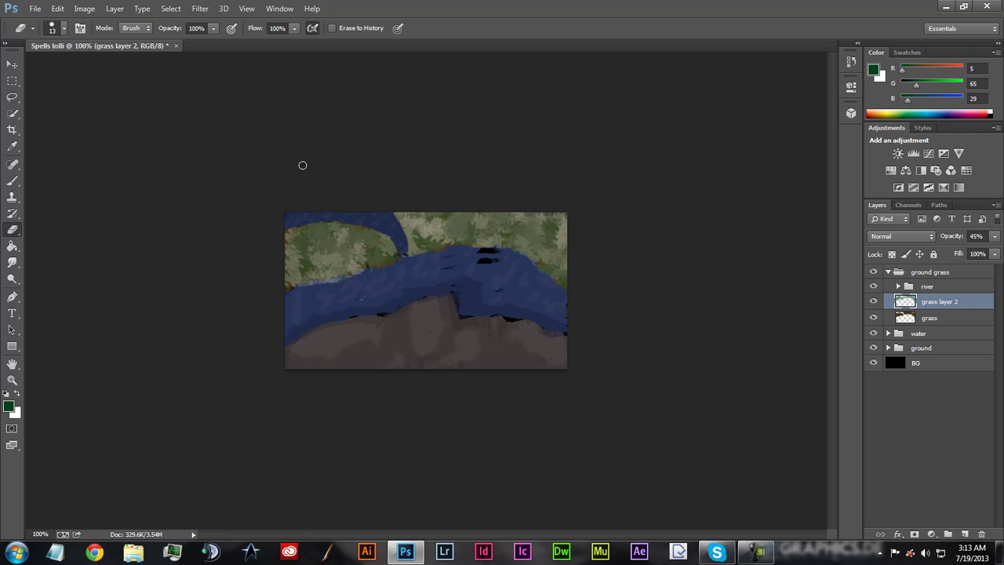
Step: Return to the Brush tool and create a new layer named "shadows" above "grass layer 2"
click(14, 180)
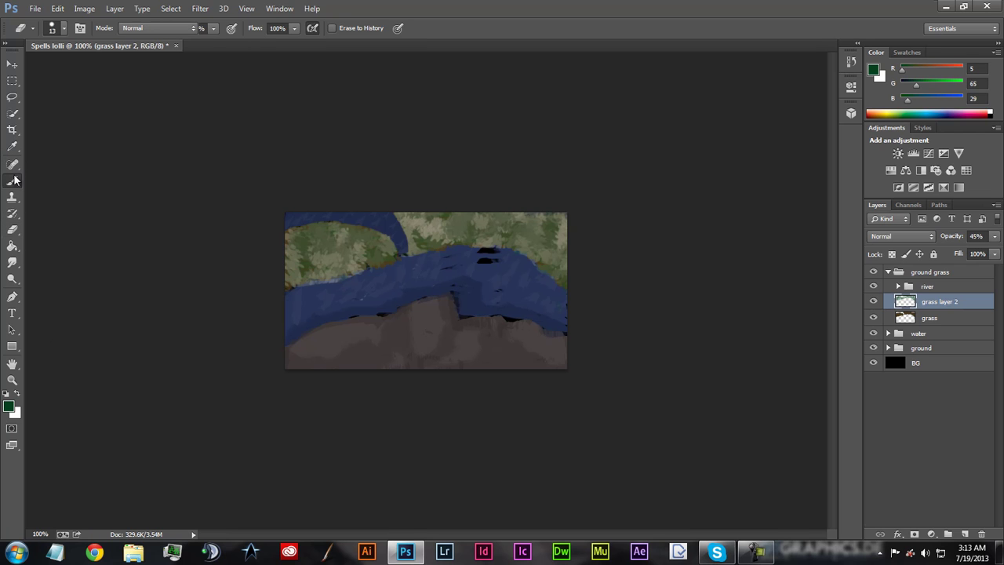
click(965, 534)
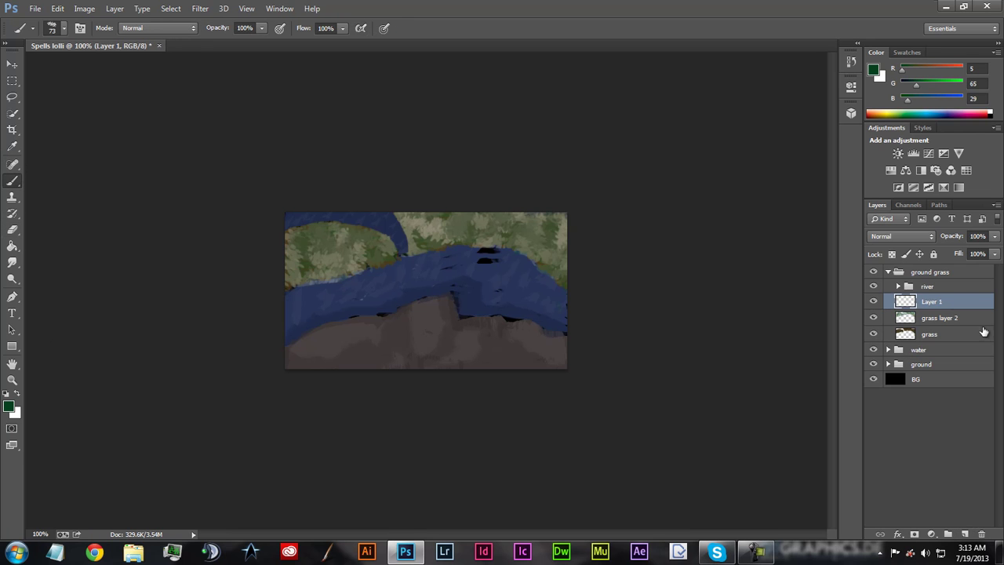
double_click(933, 302)
text(a)
text(hadows)
key(Return)
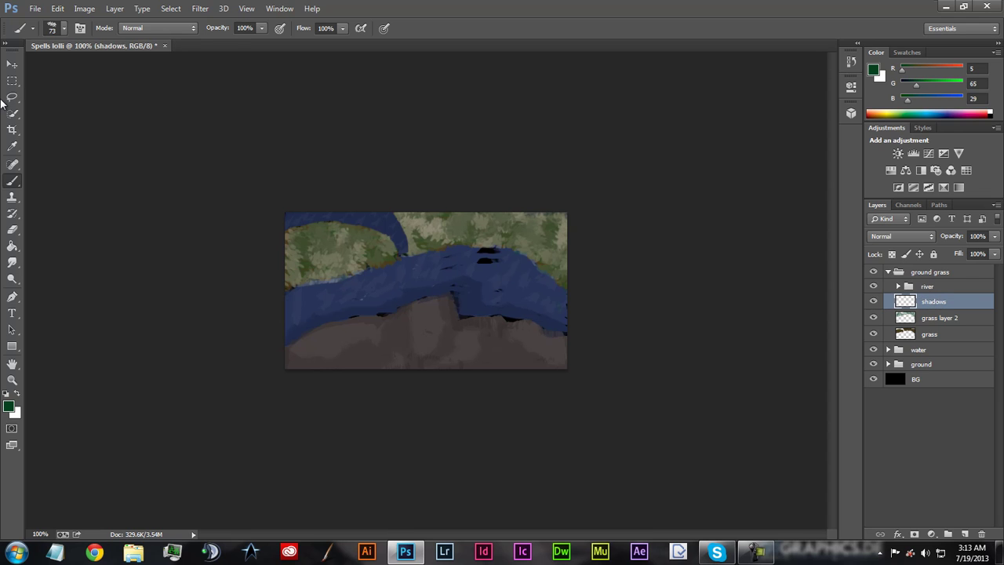
Step: Try painting individual grass blades on the smaller grass area with the 54 px brush, and undo the strokes
click(63, 28)
click(68, 125)
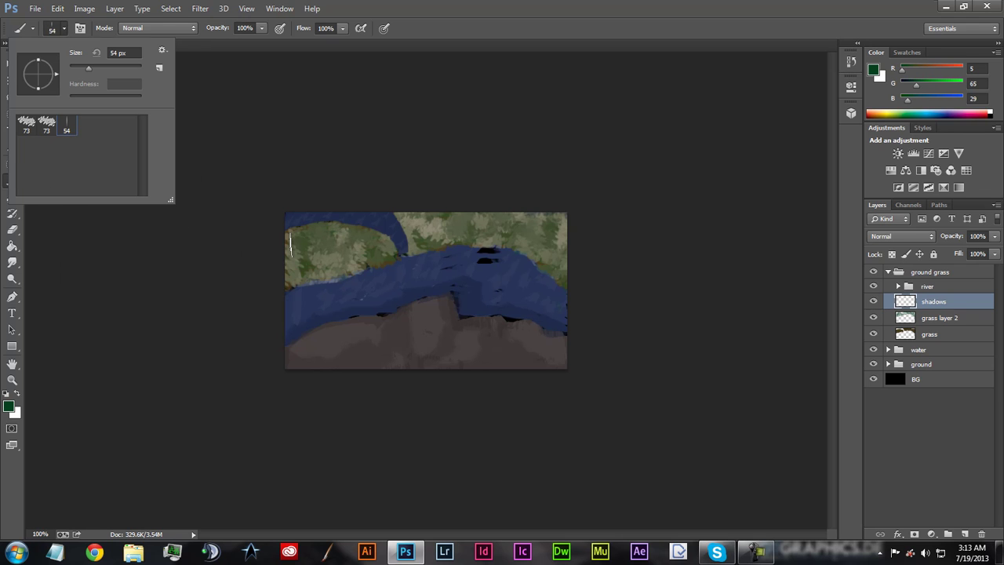
click(290, 252)
click(313, 246)
click(318, 245)
click(308, 247)
click(332, 250)
mouse_move(358, 265)
mouse_down()
mouse_move(361, 236)
mouse_move(380, 240)
mouse_up()
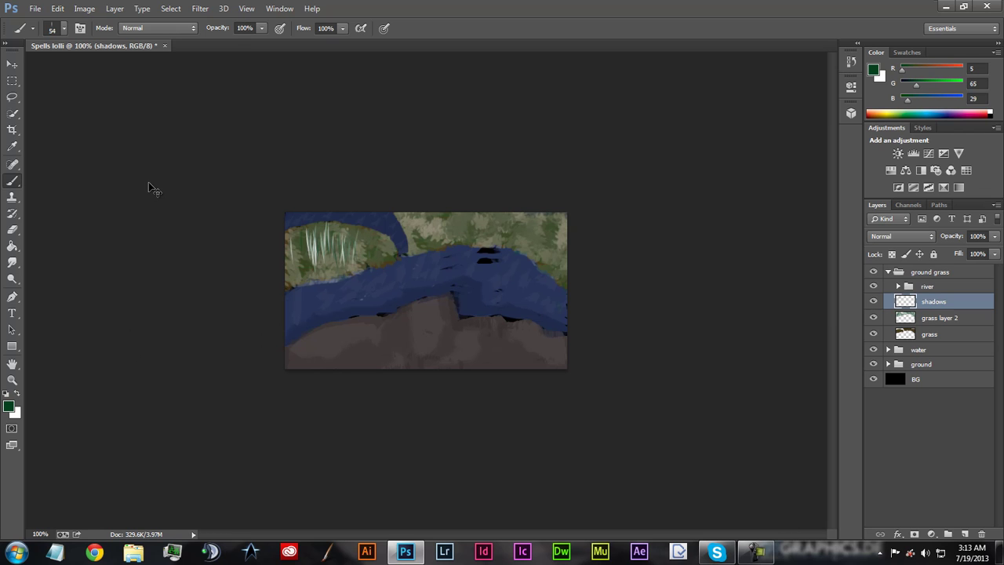
key(ctrl+alt+z)
key(ctrl+alt+z)
key(ctrl+alt+z)
key(ctrl+alt+z)
key(ctrl+alt+z)
key(ctrl+alt+z)
key(ctrl+alt+z)
key(ctrl+alt+z)
Step: Replace the current brushes with the AdonihsBrushes set and choose the soft round 100 px brush, resized to 29 px
click(55, 29)
click(163, 51)
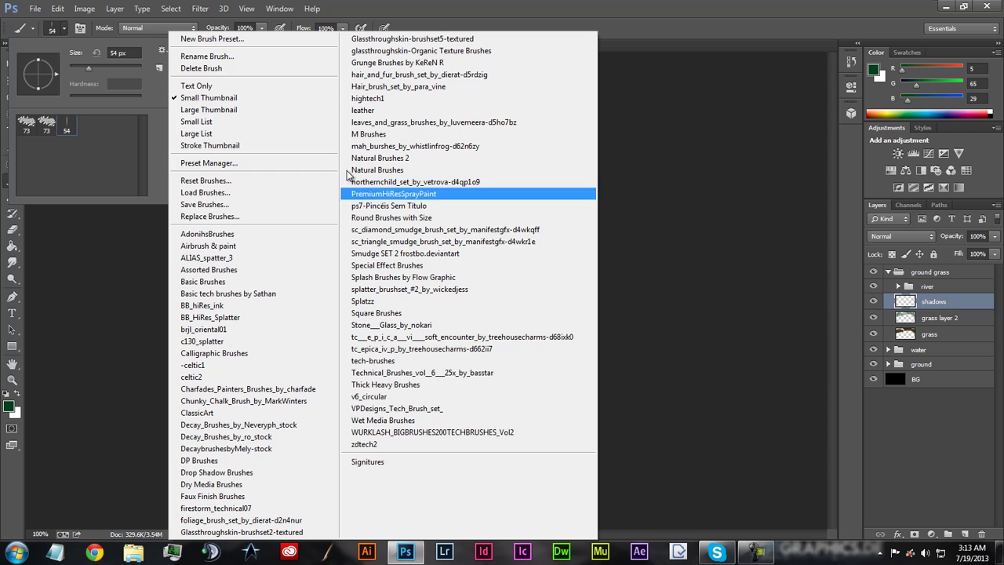
click(226, 237)
click(448, 210)
click(86, 123)
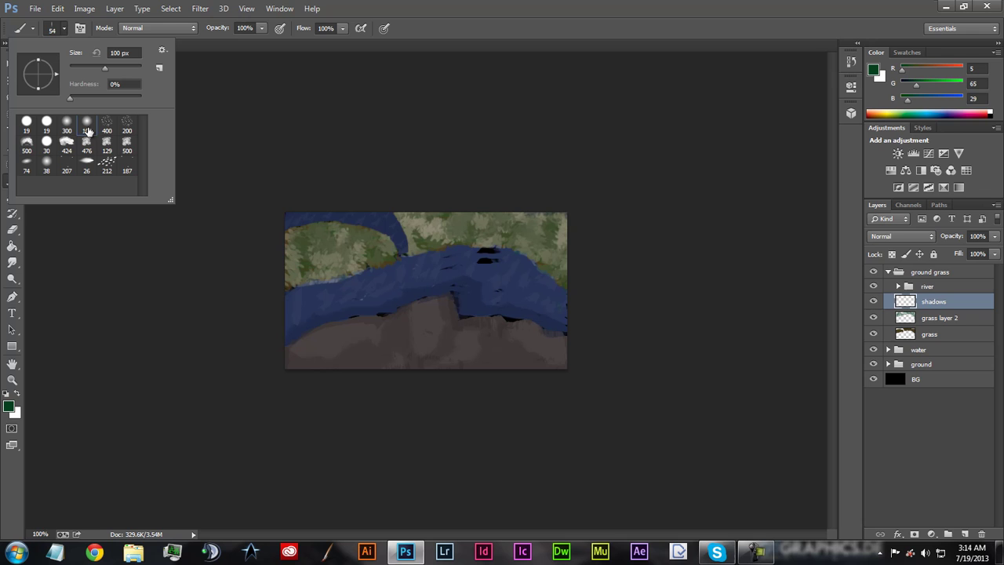
click(80, 67)
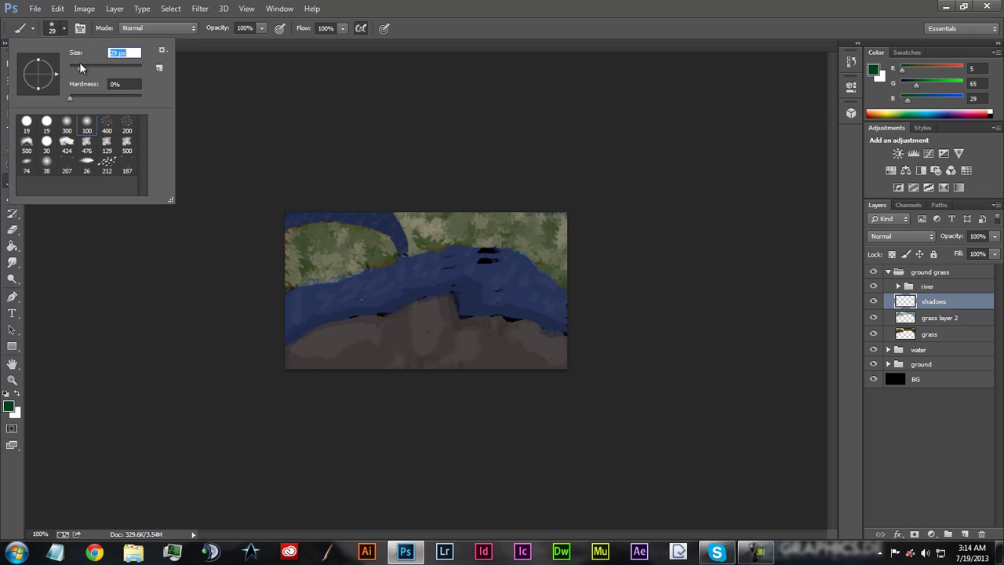
key(Return)
Step: Reset the colours to default and paint soft black shadows along the water-side edges of both grass areas on "shadows"
click(389, 248)
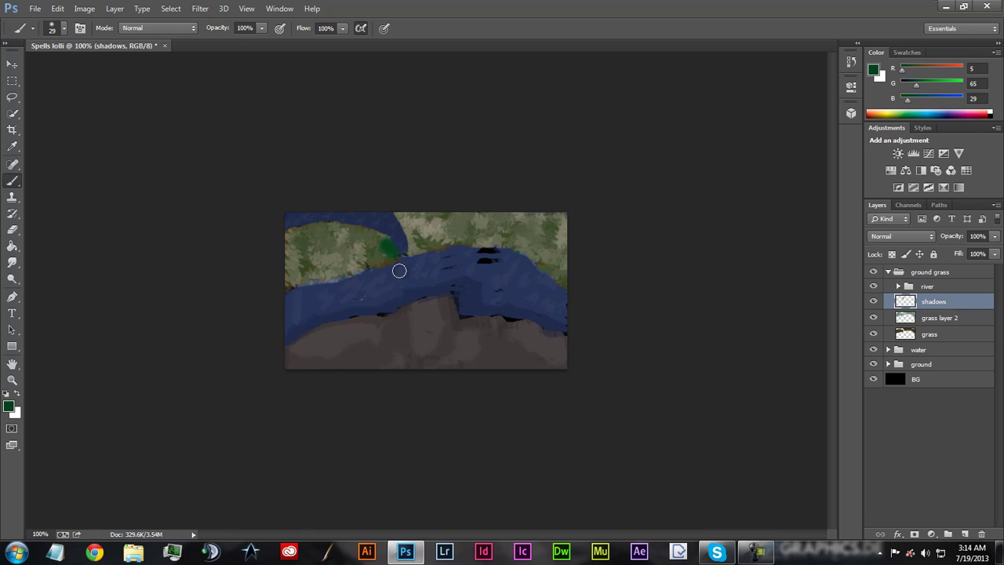
key(ctrl+z)
click(7, 393)
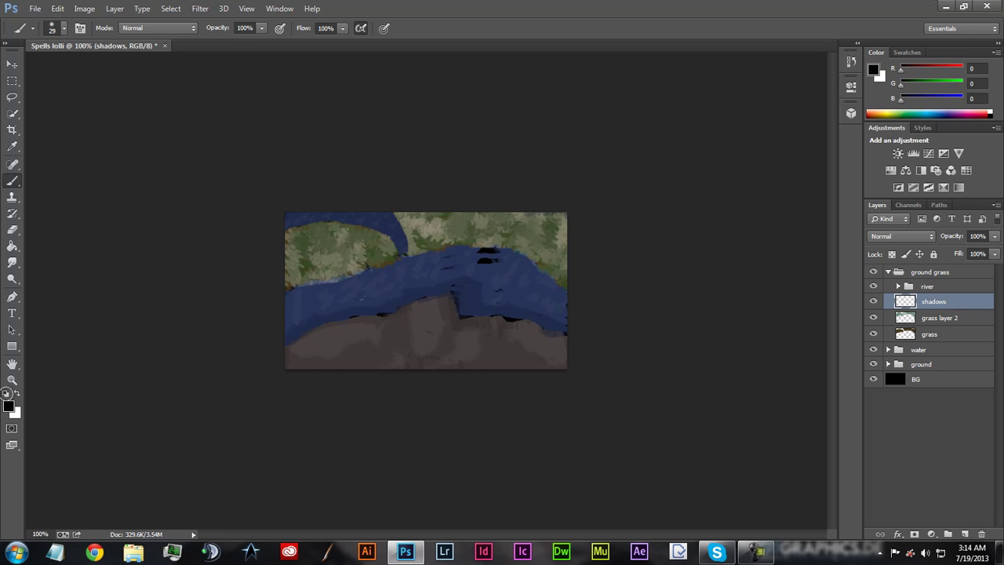
mouse_move(396, 252)
mouse_down()
mouse_move(385, 234)
mouse_move(360, 227)
mouse_move(296, 228)
mouse_move(283, 239)
mouse_up()
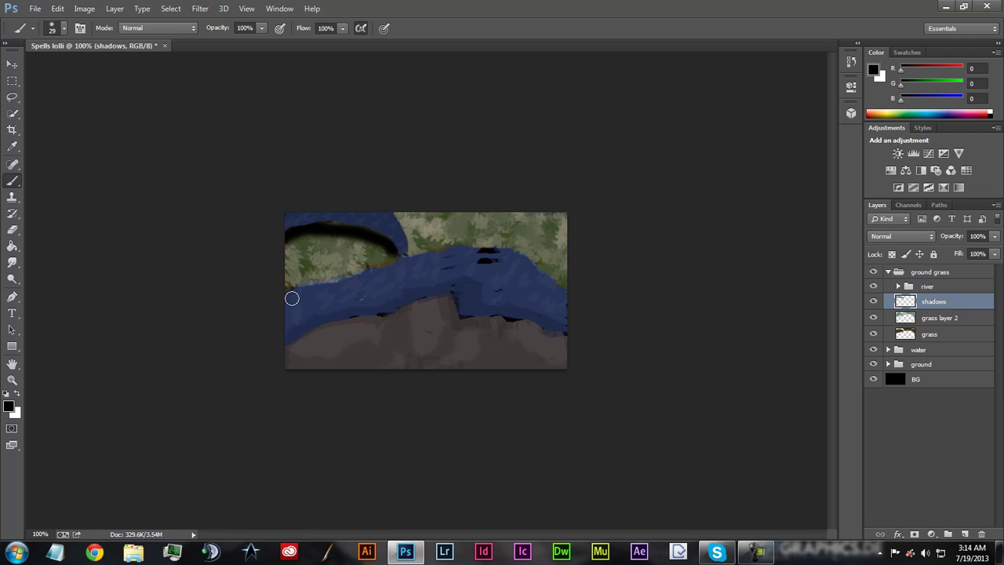
drag(283, 289, 391, 259)
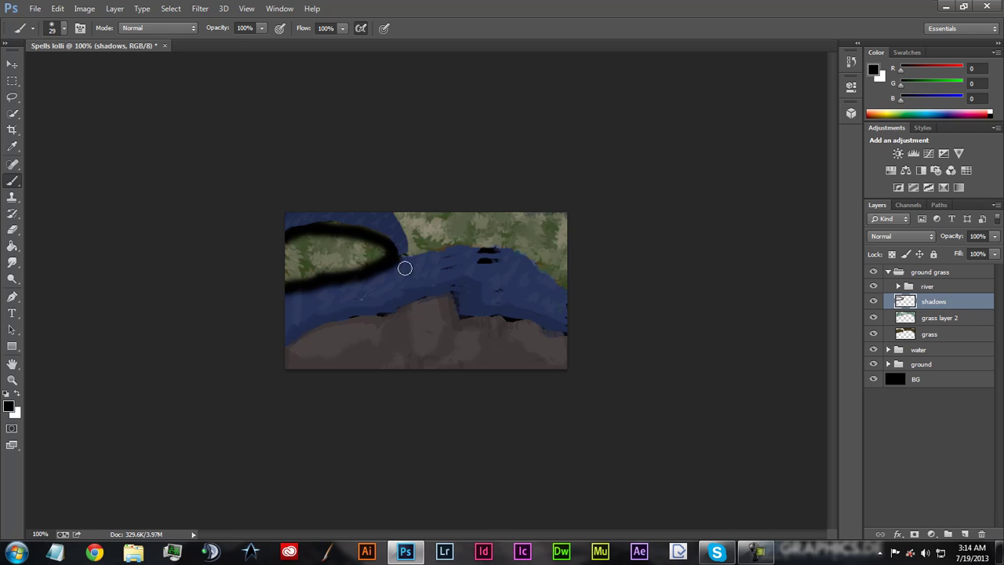
mouse_move(411, 256)
mouse_down()
mouse_move(490, 248)
mouse_move(569, 282)
mouse_up()
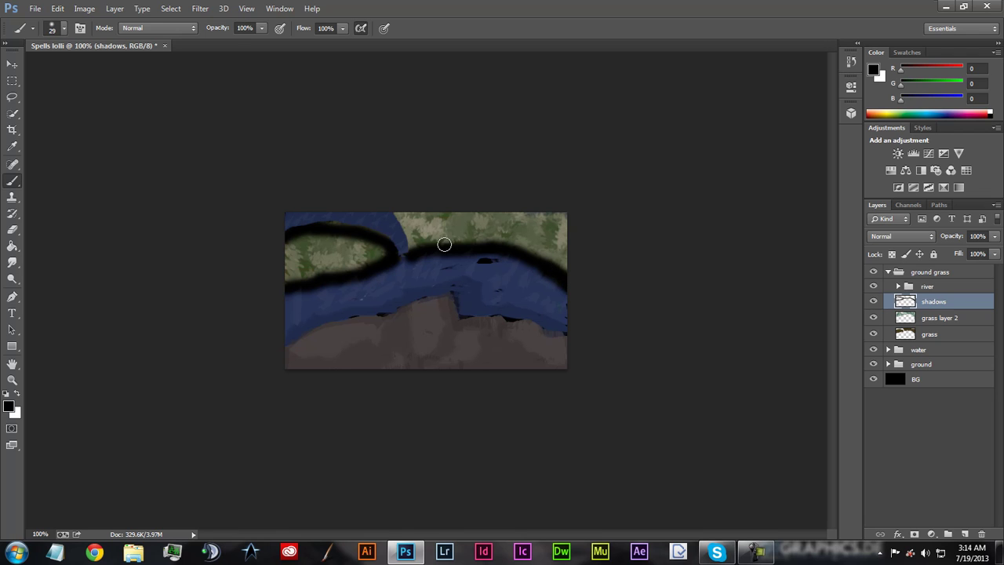
drag(409, 249, 385, 209)
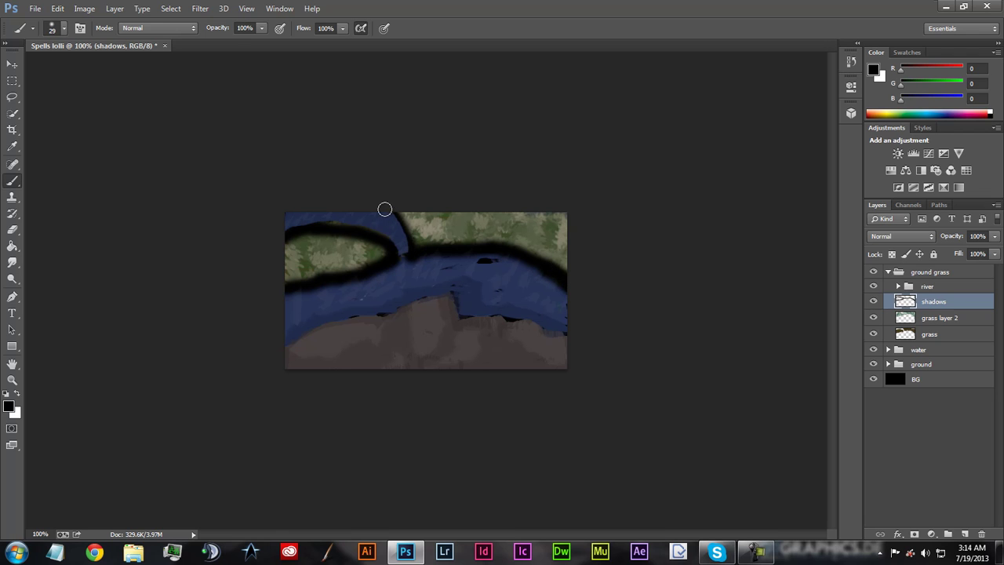
Step: Paint a soft black shadow along the water-side edge of the rocky ground and set the "shadows" layer opacity to 40%
mouse_move(284, 340)
mouse_down()
mouse_move(400, 295)
mouse_move(466, 285)
mouse_move(463, 312)
mouse_move(531, 314)
mouse_move(582, 336)
mouse_up()
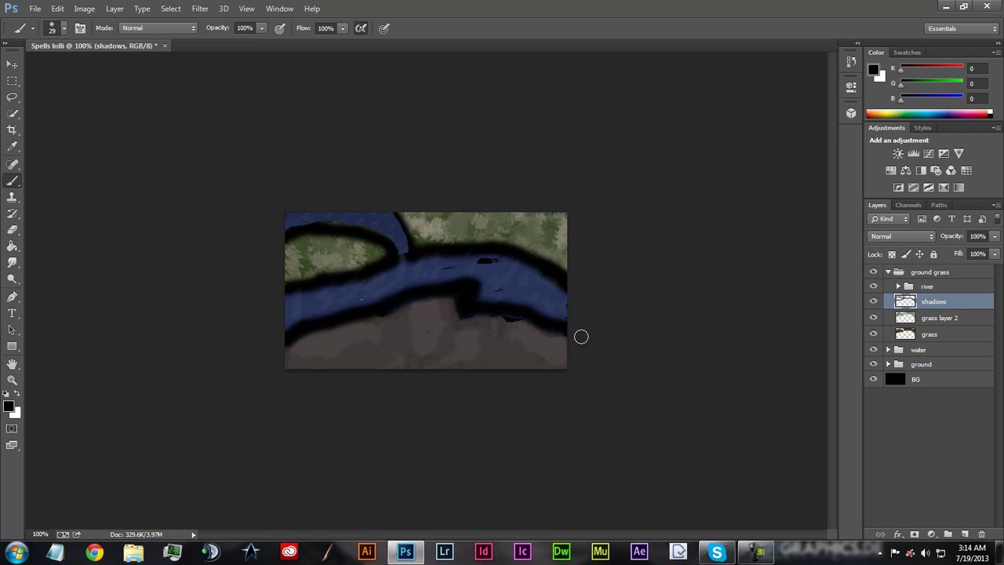
click(995, 237)
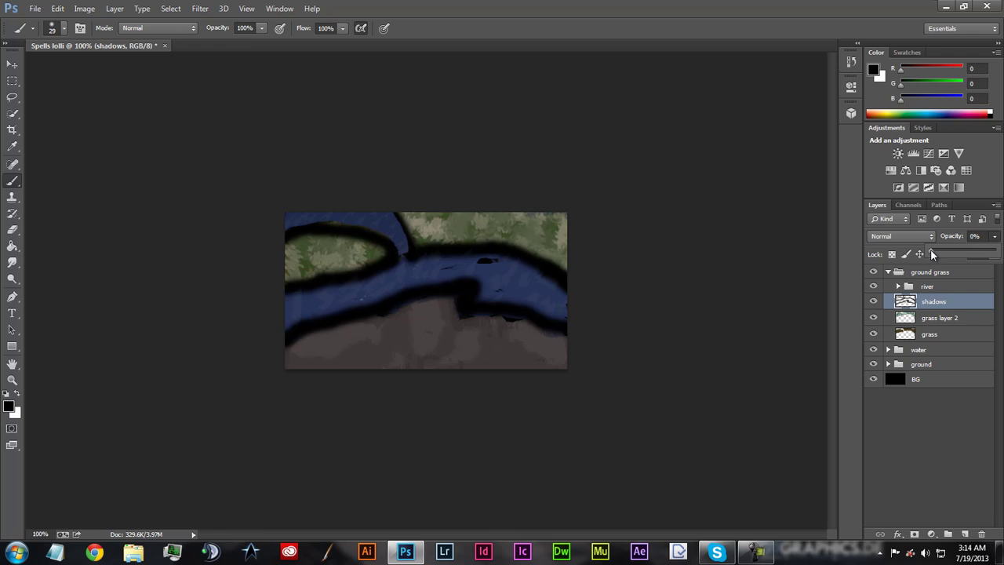
drag(932, 251, 941, 250)
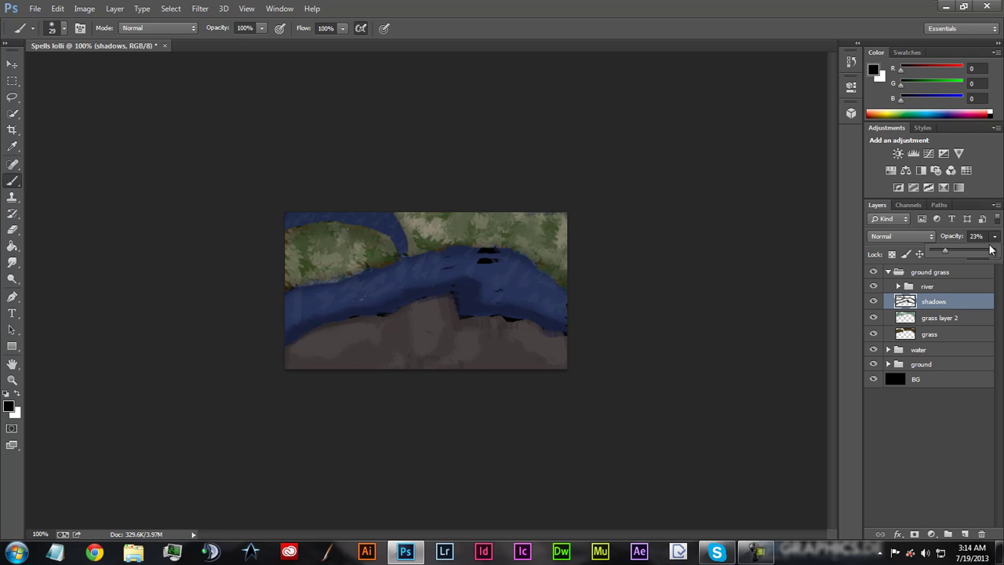
click(958, 251)
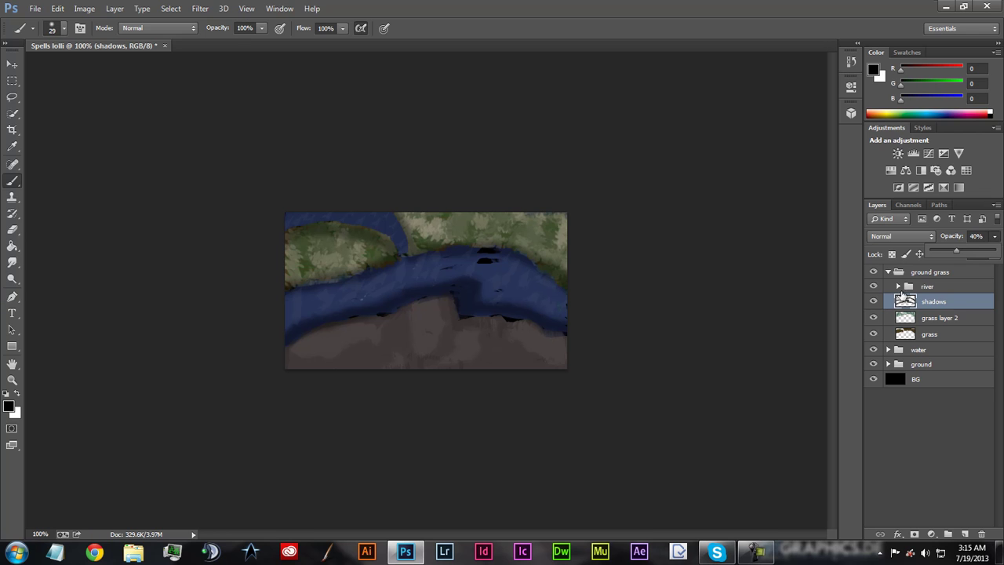
Step: Collapse the "ground grass" group and create a new group named "rocks" above it
click(888, 272)
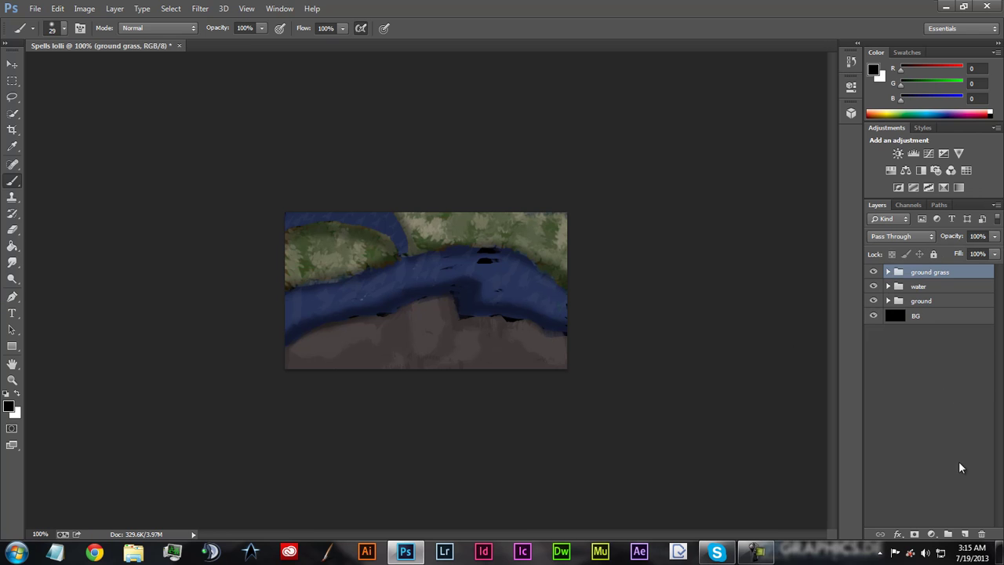
click(949, 534)
double_click(925, 272)
text(rocks)
key(Return)
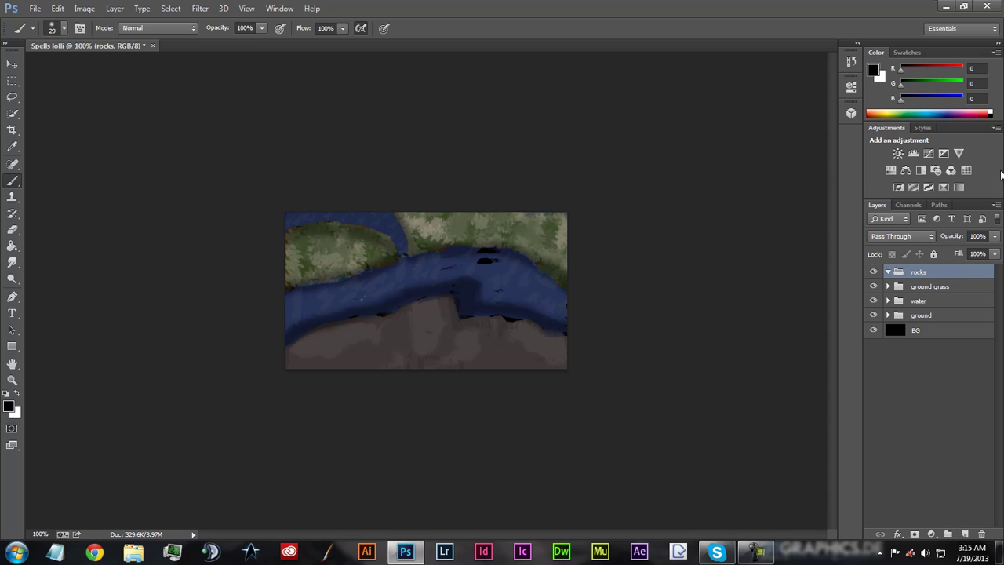
Step: Choose the irregular 500 px brush from the loaded brush set and resize it to 69 px
click(64, 28)
click(23, 128)
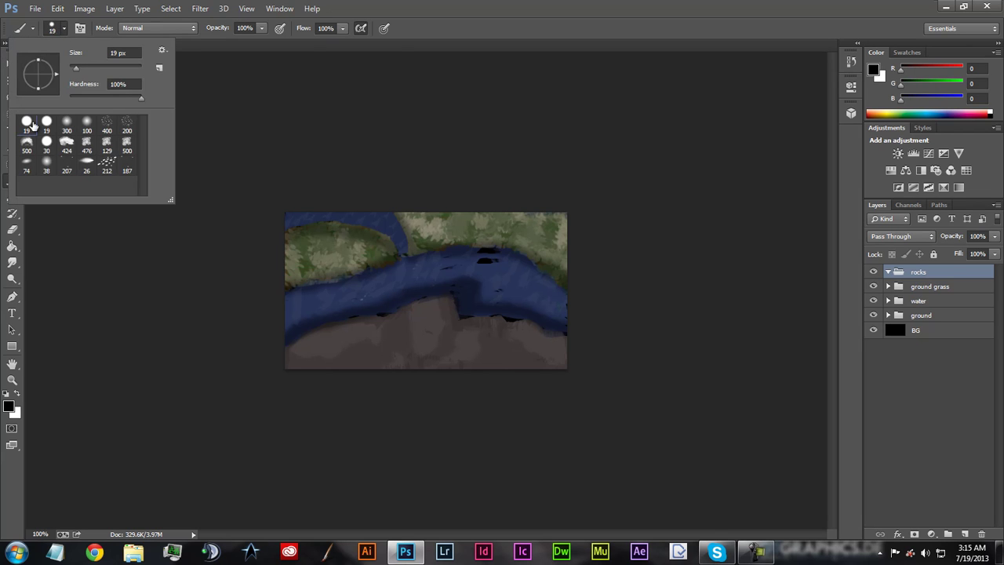
click(104, 170)
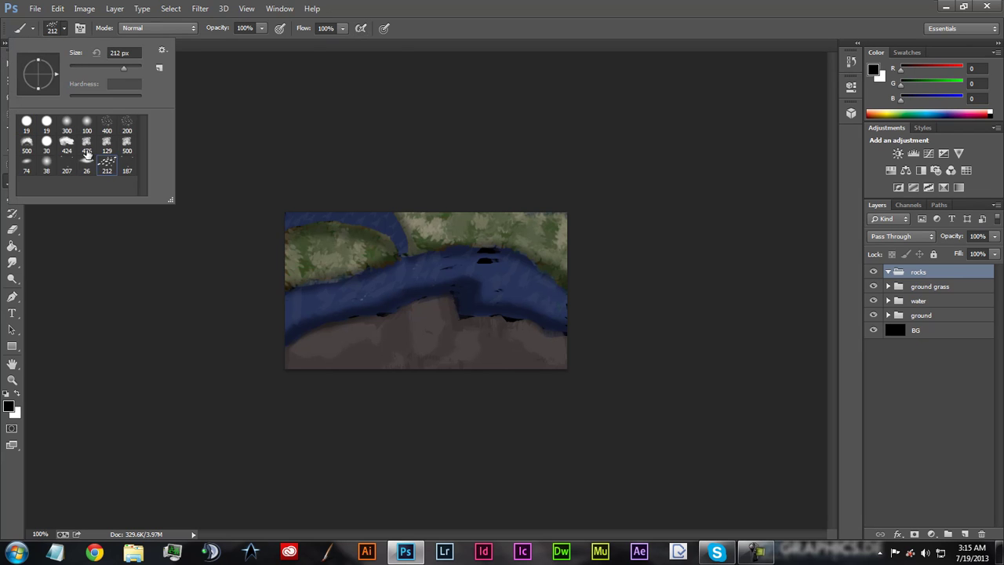
click(86, 146)
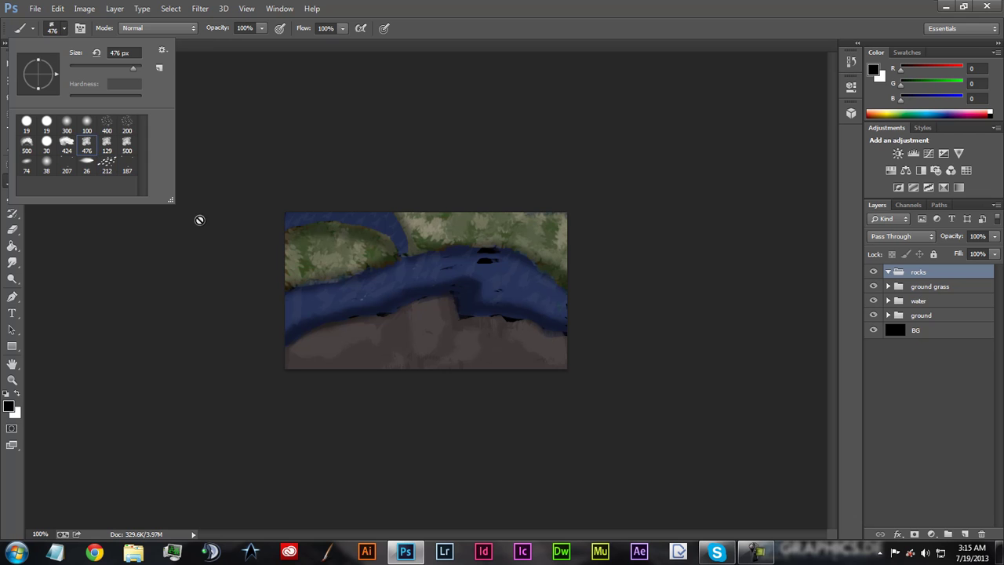
click(26, 145)
click(87, 69)
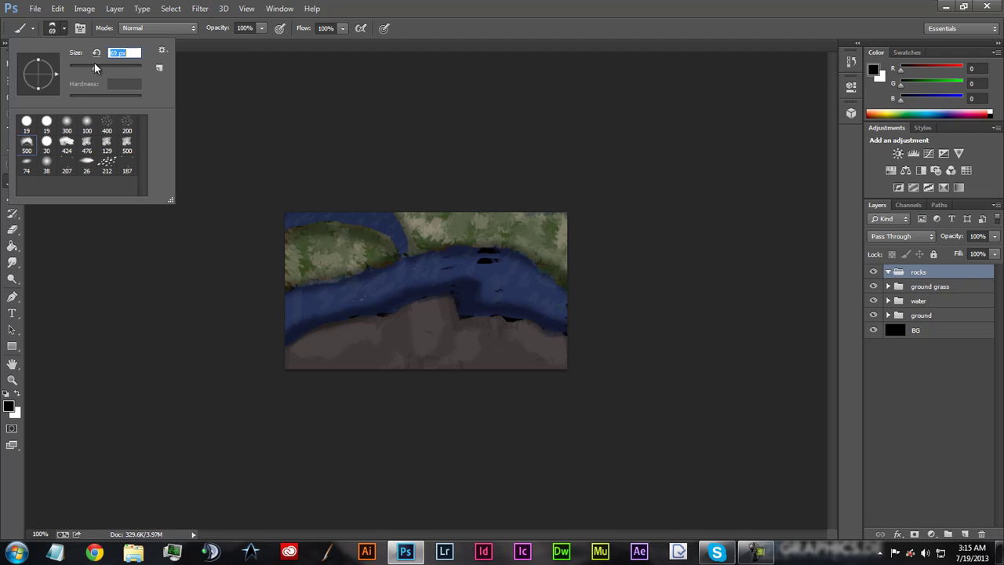
Step: Add a new layer in the "rocks" group, paint black patches over the lower rocky ground and set its opacity to 39%
click(971, 535)
mouse_move(309, 358)
mouse_down()
mouse_move(343, 365)
mouse_move(404, 354)
mouse_move(399, 341)
mouse_move(450, 366)
mouse_move(462, 341)
mouse_move(477, 365)
mouse_move(494, 339)
mouse_move(572, 359)
mouse_move(442, 381)
mouse_up()
click(996, 236)
click(943, 253)
drag(945, 255, 955, 254)
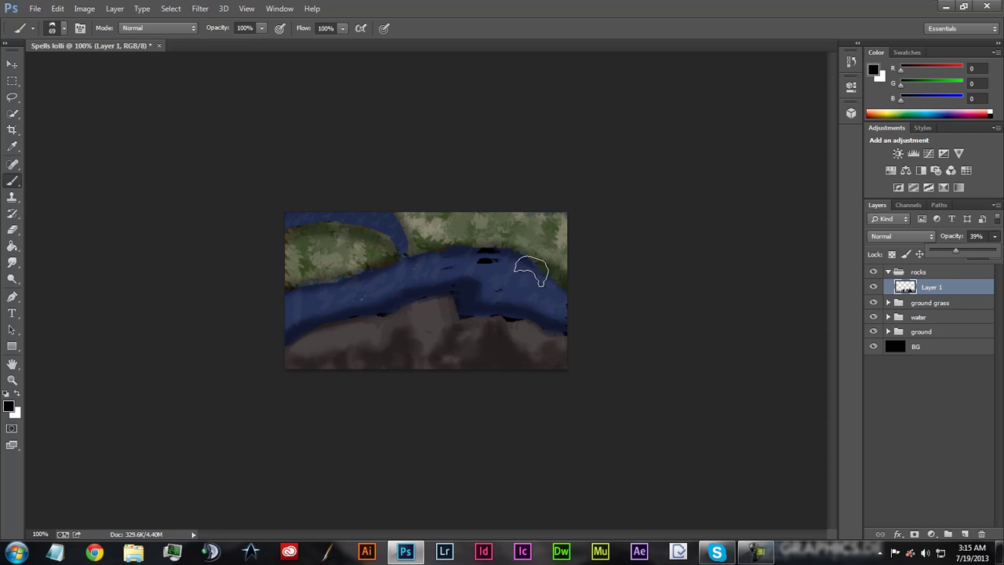
Step: Set the foreground colour to a very light pinkish grey (RGB 243, 231, 231) and reduce the brush size to 43 px
click(8, 406)
drag(350, 168, 348, 148)
click(628, 133)
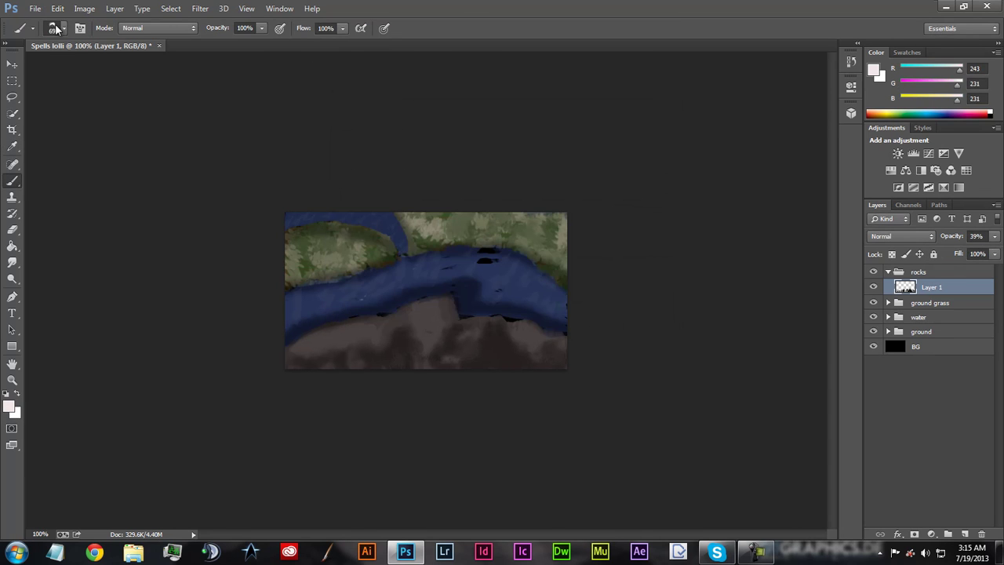
click(65, 28)
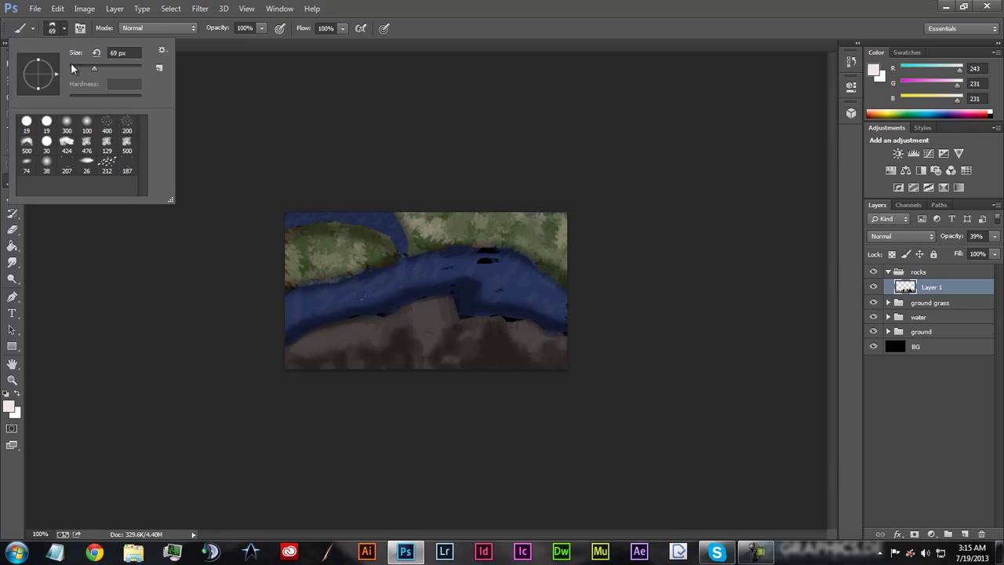
drag(72, 69, 85, 66)
Step: Paint light highlight patches across the raised parts of the rocks, undoing the first stroke, and set the layer's opacity to 48%
drag(298, 362, 333, 361)
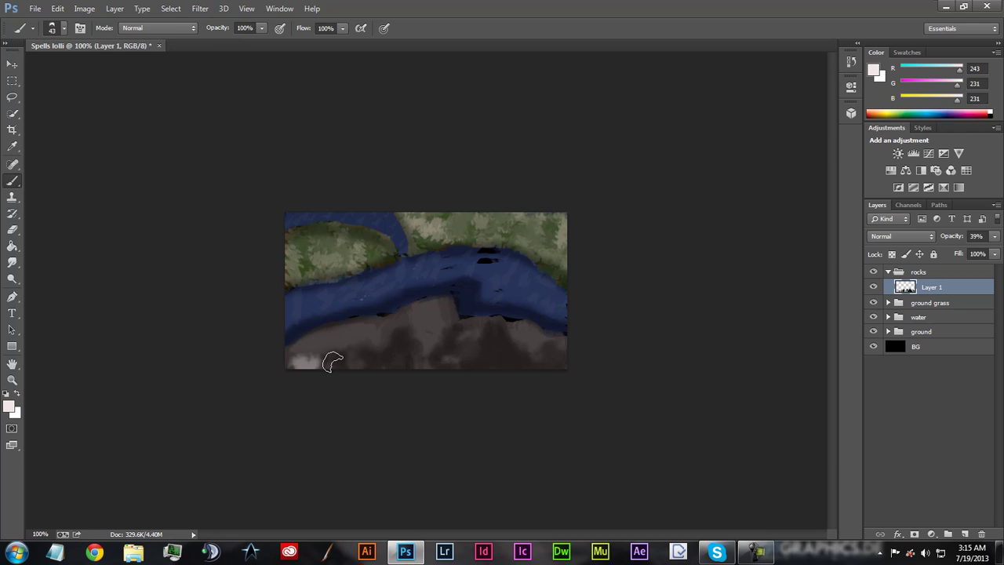
key(ctrl+z)
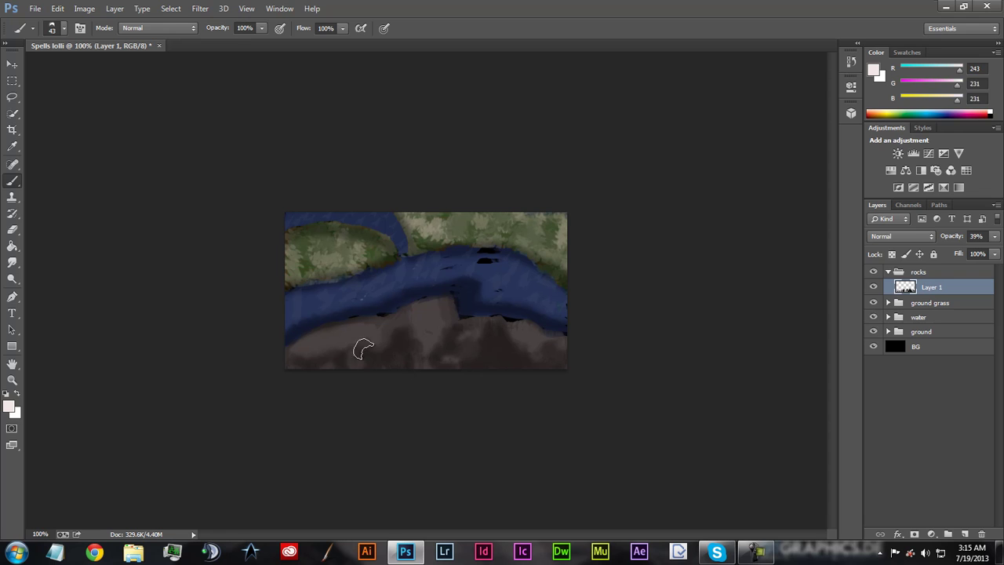
mouse_move(410, 340)
mouse_down()
mouse_move(422, 367)
mouse_move(437, 329)
mouse_move(433, 317)
mouse_move(413, 322)
mouse_move(437, 311)
mouse_move(417, 327)
mouse_move(412, 316)
mouse_move(397, 320)
mouse_move(428, 319)
mouse_up()
mouse_move(534, 341)
mouse_down()
mouse_move(518, 331)
mouse_move(540, 344)
mouse_up()
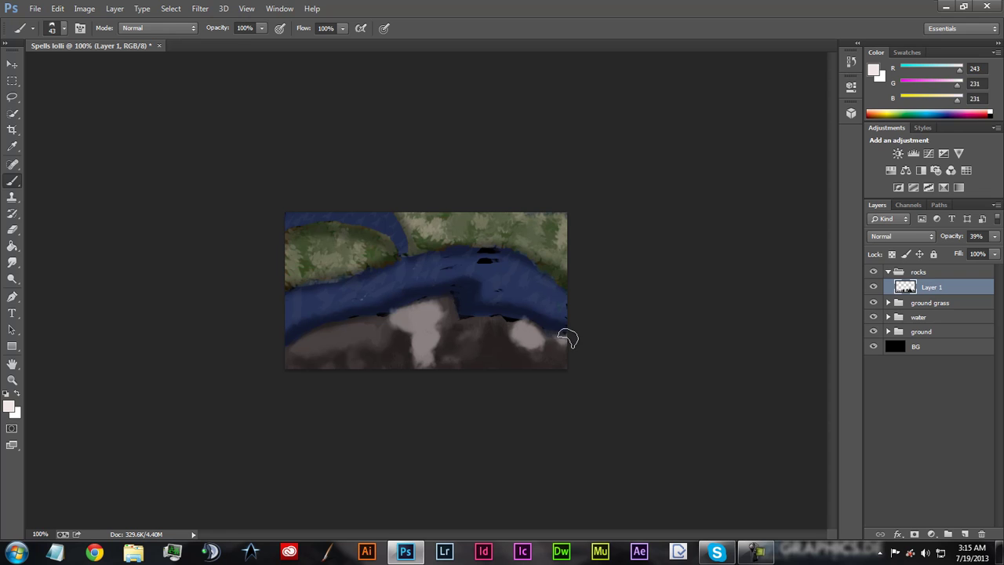
drag(476, 328, 470, 334)
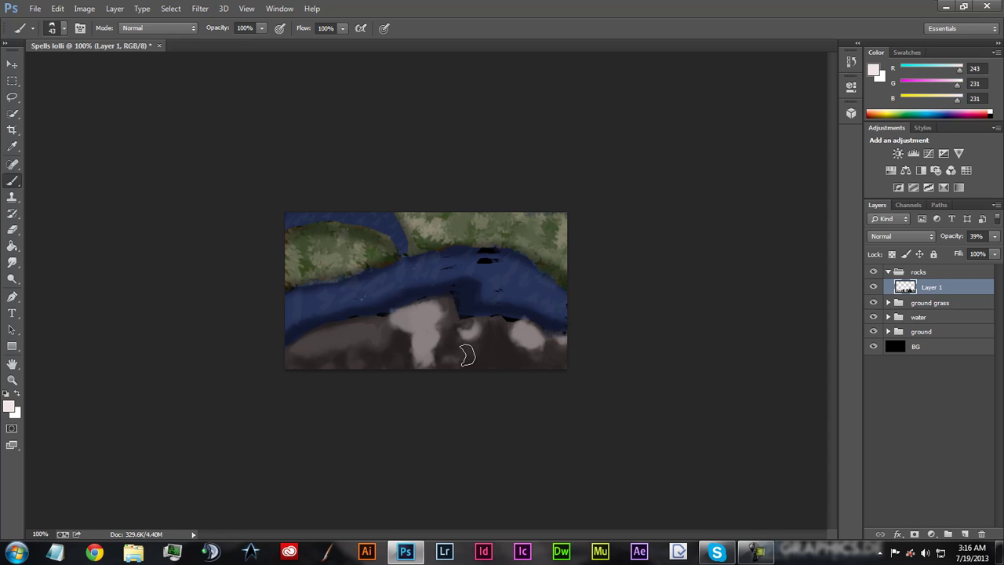
mouse_move(365, 337)
mouse_down()
mouse_move(308, 347)
mouse_move(351, 343)
mouse_up()
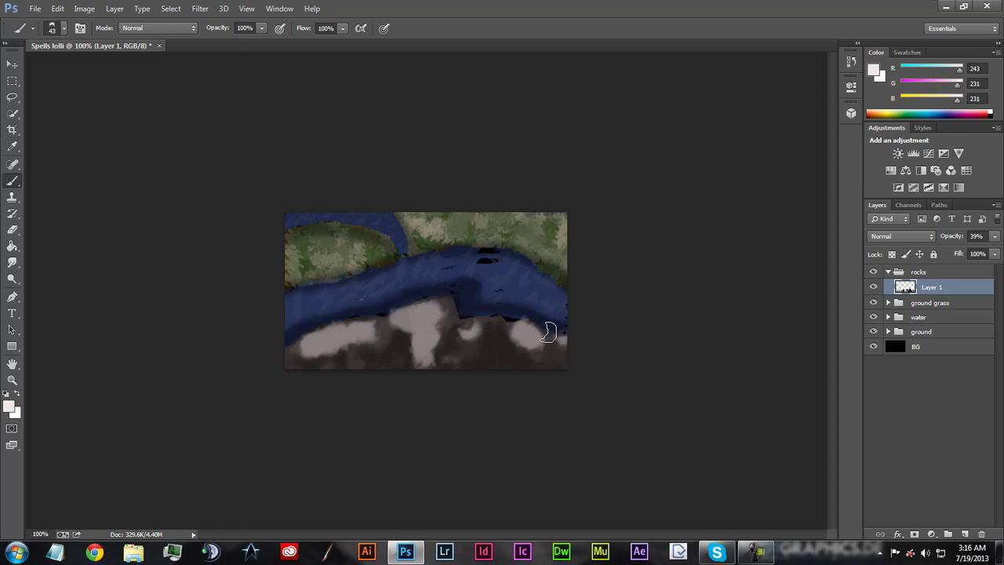
click(995, 236)
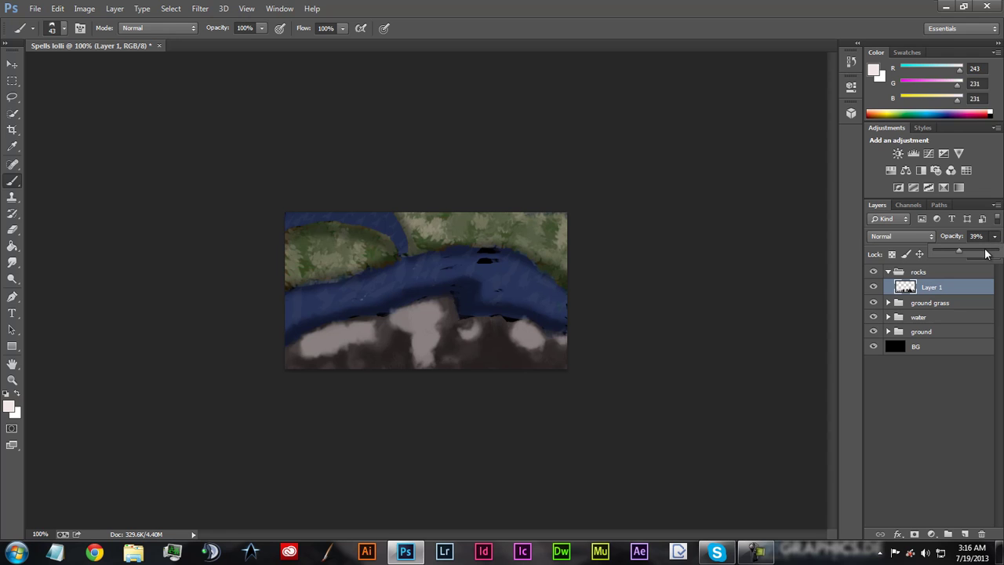
mouse_move(963, 250)
mouse_down()
mouse_move(939, 249)
mouse_move(987, 251)
mouse_move(953, 252)
mouse_move(967, 259)
mouse_up()
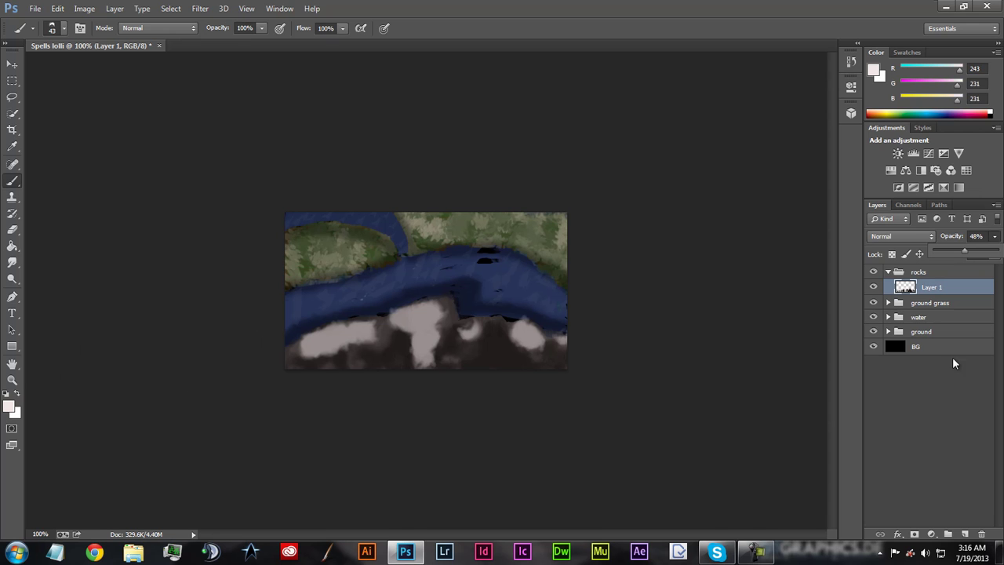
Step: Create another layer in the "rocks" group and set the brush colour to greyish brown 867676
click(965, 534)
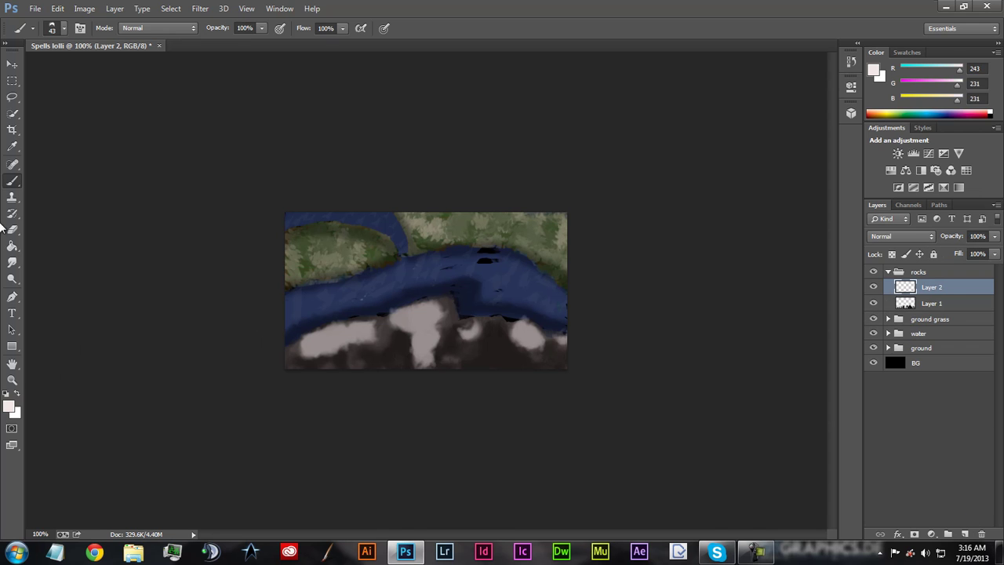
click(10, 406)
click(359, 215)
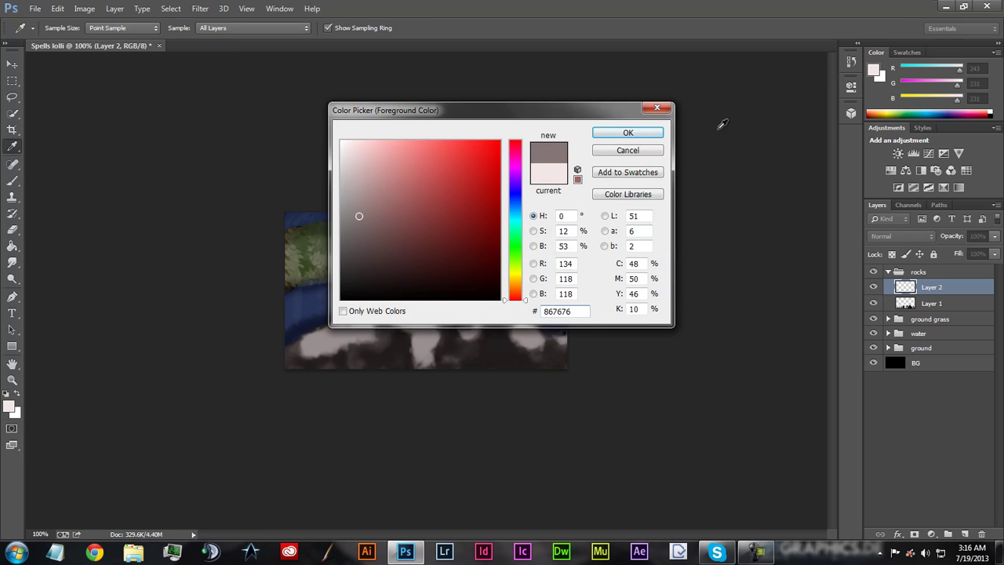
click(628, 132)
key(b)
Step: Paint greyish-brown strokes around the light rock patches on the new layer and set its opacity to 48%
drag(427, 319, 424, 359)
mouse_move(472, 327)
mouse_down()
mouse_move(521, 331)
mouse_move(553, 339)
mouse_up()
mouse_move(345, 345)
mouse_down()
mouse_move(367, 330)
mouse_move(314, 344)
mouse_move(369, 347)
mouse_up()
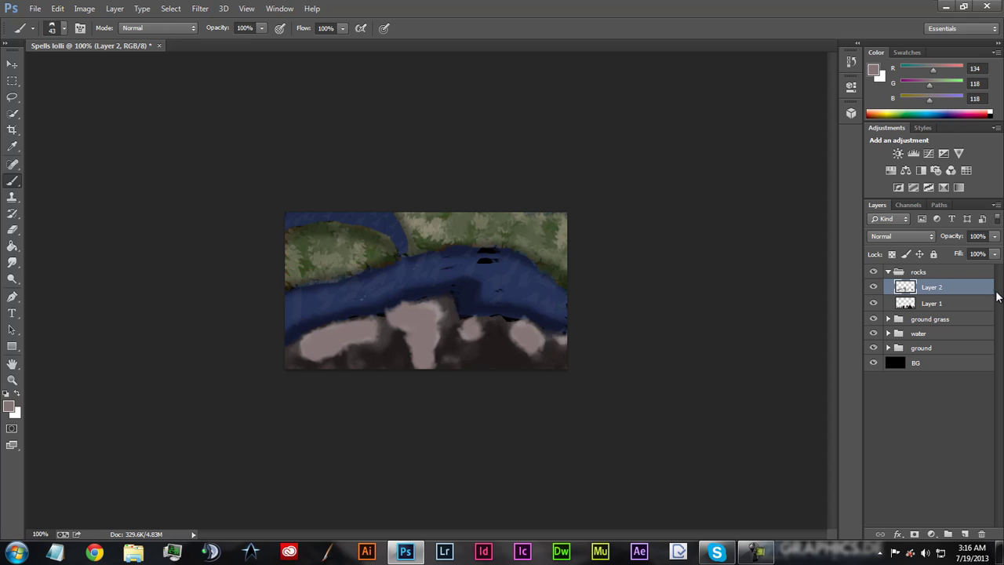
click(997, 237)
drag(969, 251, 983, 258)
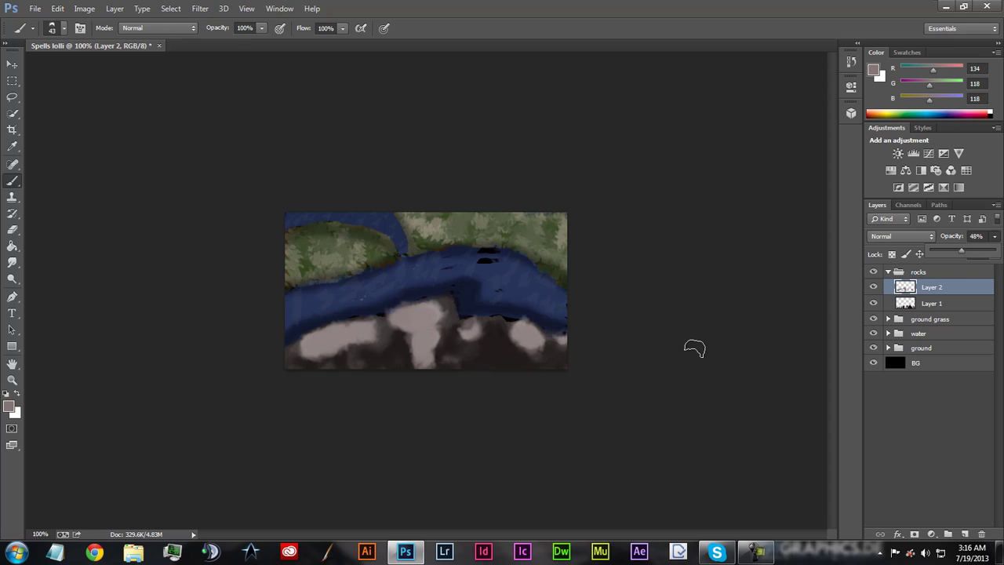
Step: Add a third layer to the "rocks" group and rename all three of its layers "rocks"
click(965, 535)
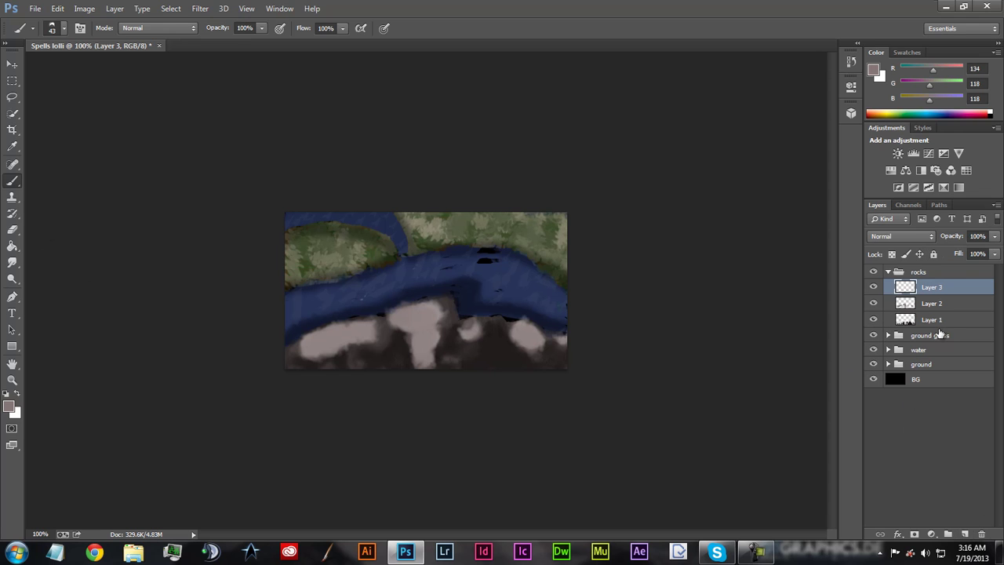
double_click(933, 320)
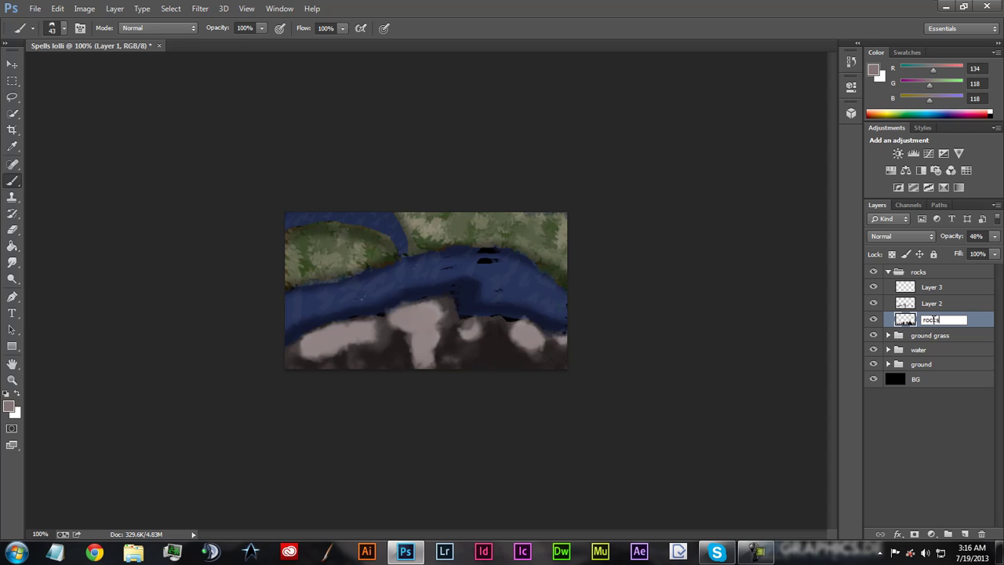
key(Return)
double_click(932, 304)
key(Return)
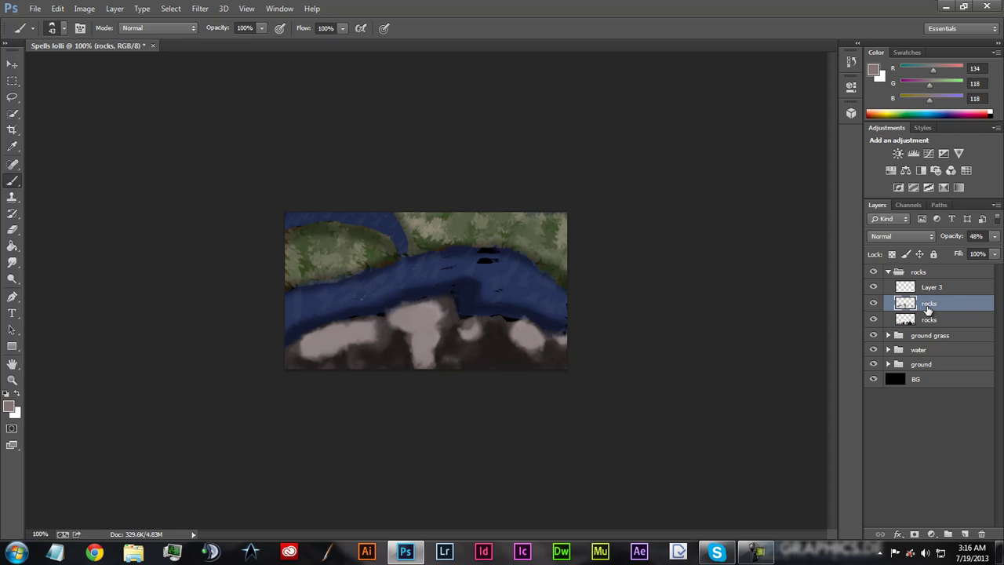
double_click(932, 287)
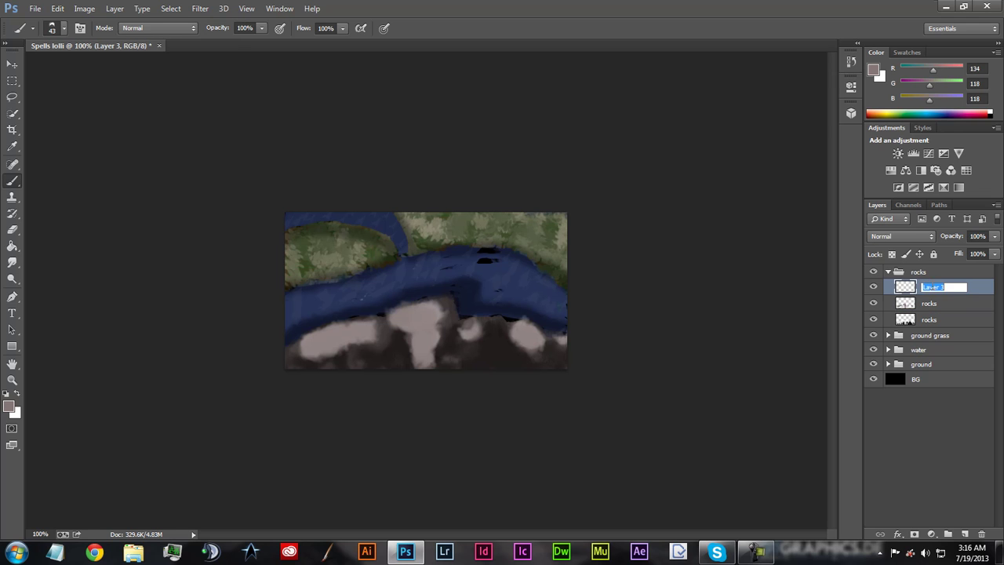
text(rocks)
key(Return)
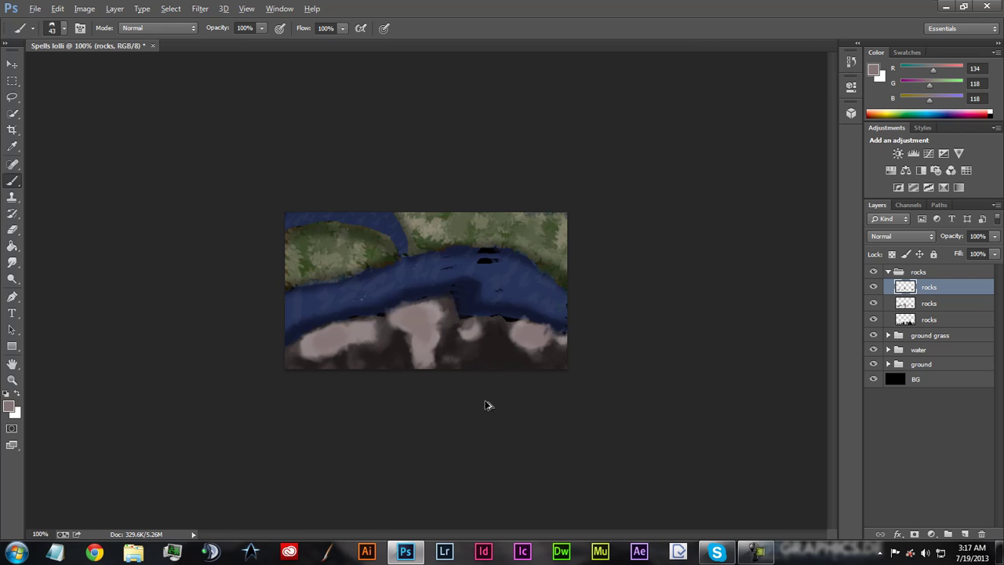
Step: Paint greyish-brown patches on the dark gaps and edges of the rocky ground on the uppermost "rocks" layer
mouse_move(448, 302)
mouse_down()
mouse_move(456, 354)
mouse_move(491, 324)
mouse_move(534, 366)
mouse_move(560, 352)
mouse_move(552, 341)
mouse_move(565, 342)
mouse_move(567, 374)
mouse_move(547, 368)
mouse_move(589, 368)
mouse_up()
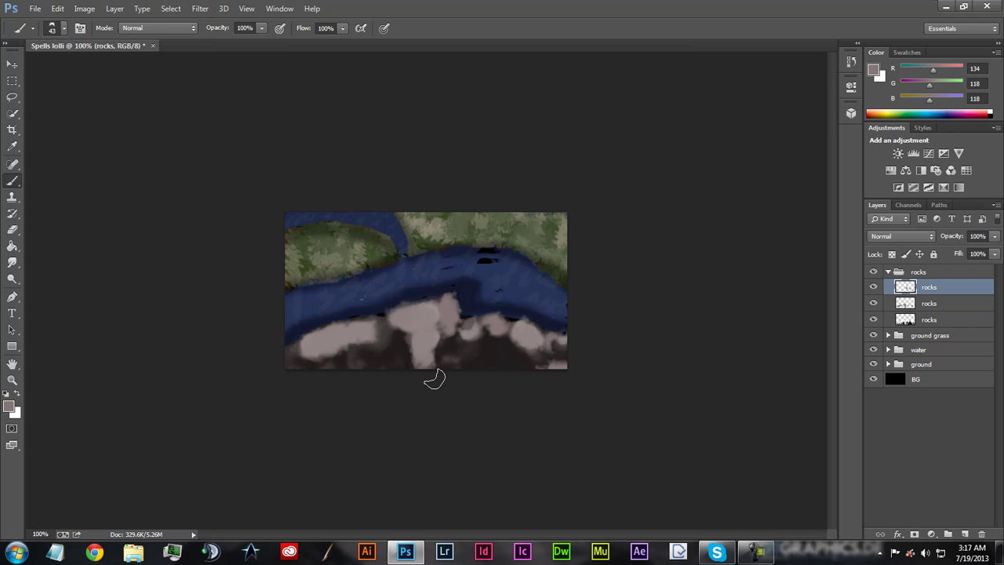
mouse_move(450, 358)
mouse_down()
mouse_move(460, 347)
mouse_move(457, 366)
mouse_up()
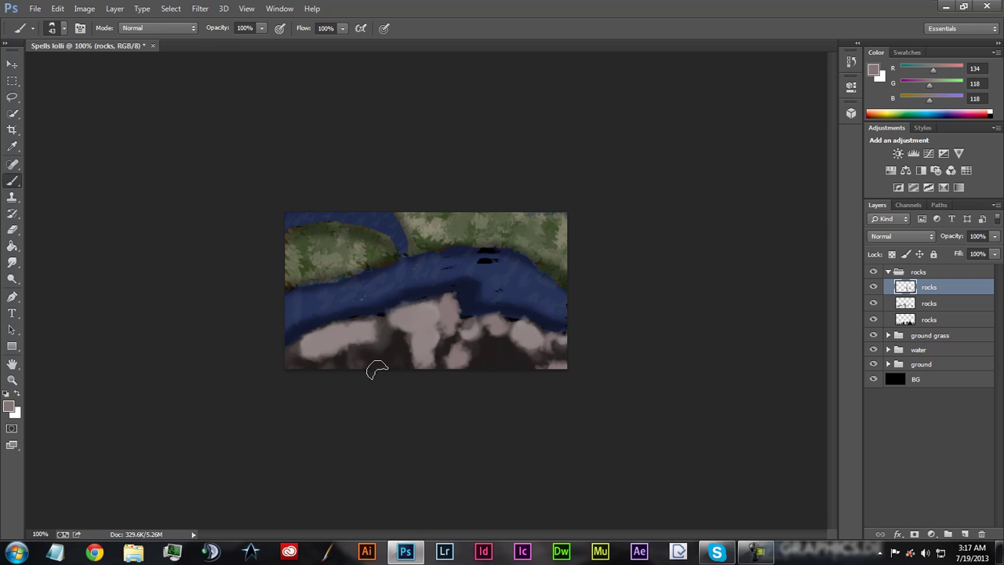
mouse_move(383, 346)
mouse_down()
mouse_move(354, 365)
mouse_move(347, 358)
mouse_up()
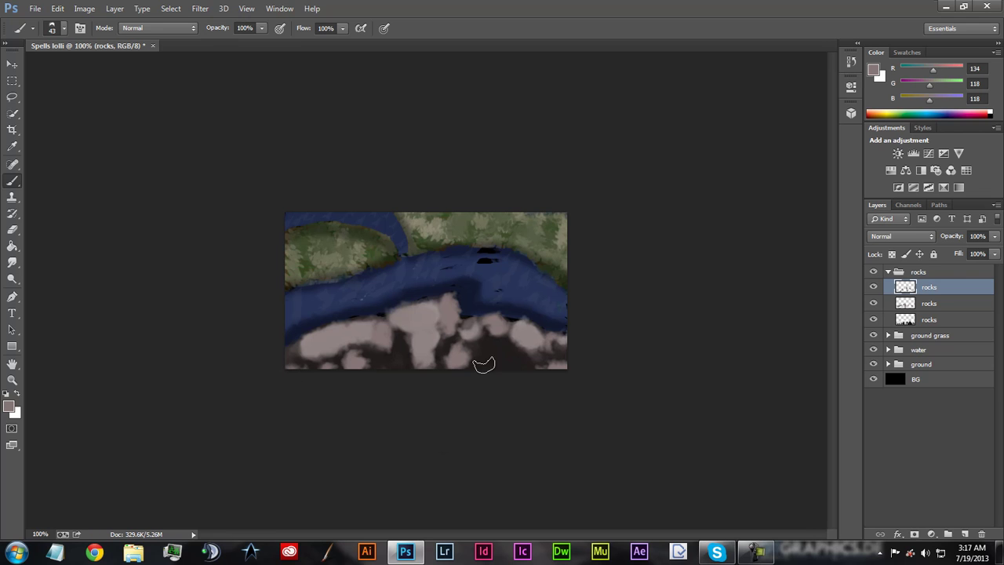
Step: Set the opacity of the uppermost "rocks" layer to 20% and that of the middle "rocks" layer to 33%
click(994, 237)
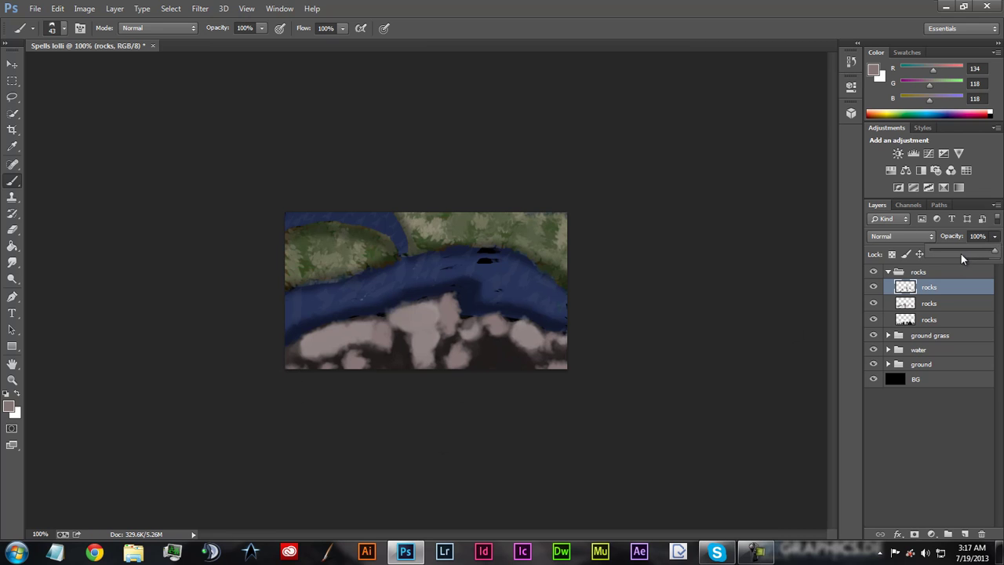
click(945, 251)
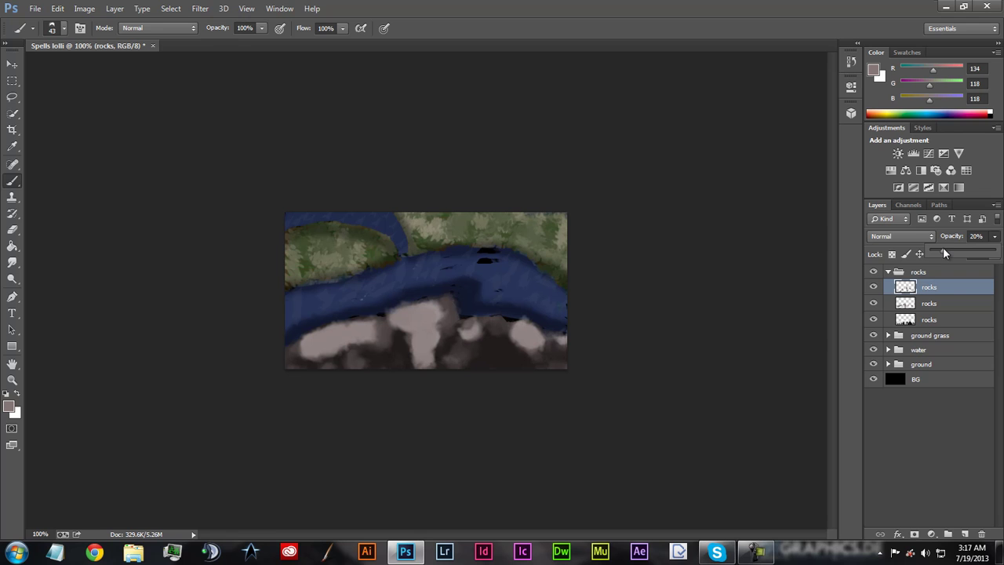
click(956, 304)
click(994, 236)
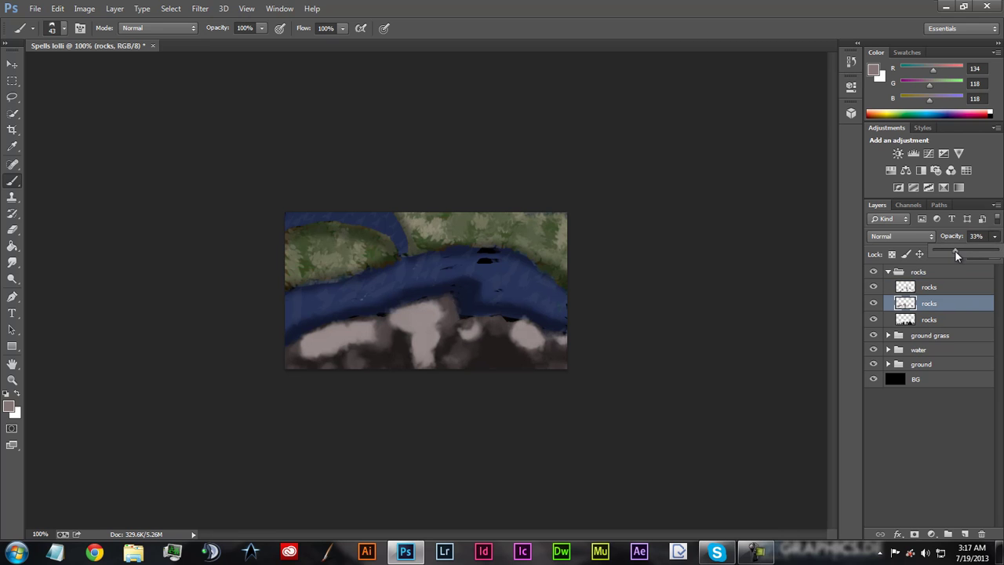
Step: Erase over the light rock patches and around the dark gap on the lowest "rocks" layer with the 13 px eraser
click(956, 320)
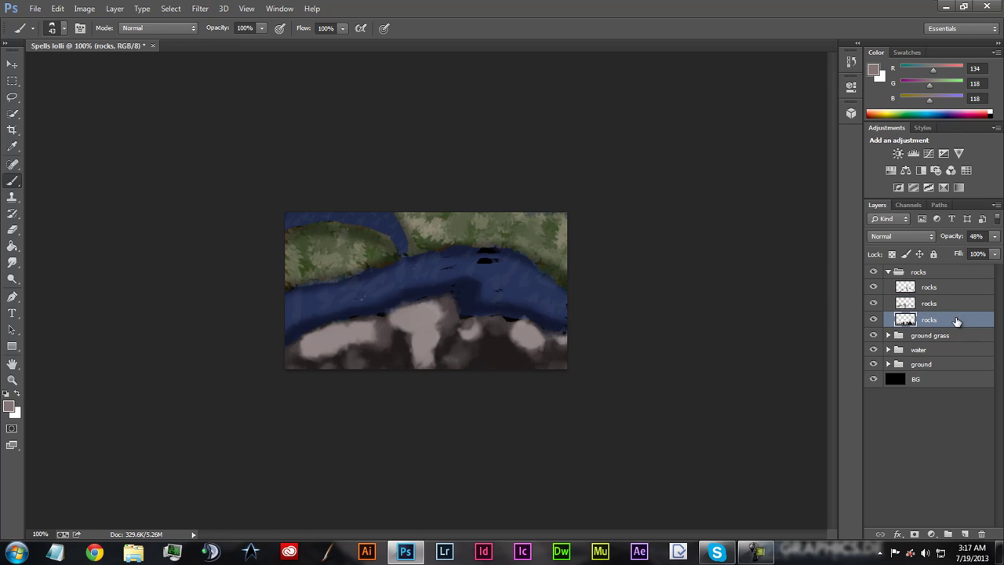
click(12, 230)
mouse_move(431, 314)
mouse_down()
mouse_move(419, 353)
mouse_move(434, 305)
mouse_move(418, 364)
mouse_move(435, 315)
mouse_move(428, 366)
mouse_move(445, 299)
mouse_up()
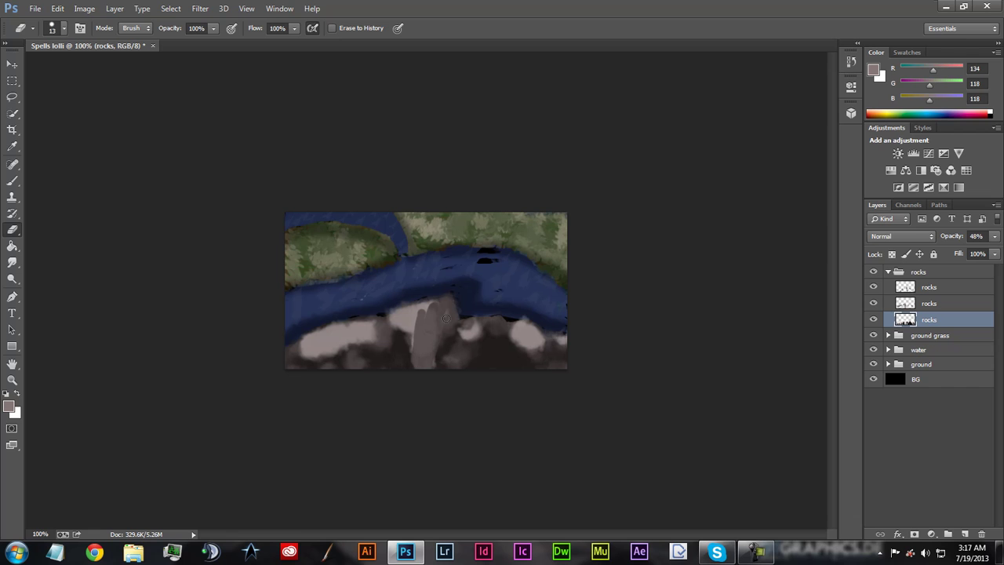
mouse_move(411, 338)
mouse_down()
mouse_move(426, 305)
mouse_move(400, 352)
mouse_move(394, 323)
mouse_up()
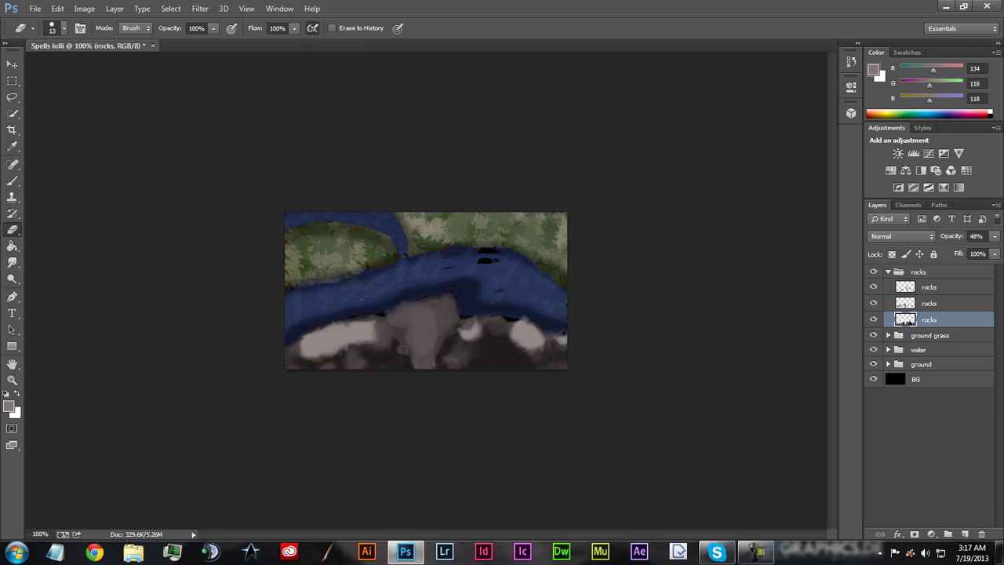
mouse_move(427, 330)
mouse_down()
mouse_move(381, 334)
mouse_move(368, 318)
mouse_move(353, 336)
mouse_move(328, 330)
mouse_move(337, 326)
mouse_move(293, 346)
mouse_move(342, 321)
mouse_move(363, 324)
mouse_move(308, 345)
mouse_move(362, 335)
mouse_move(305, 341)
mouse_move(368, 330)
mouse_move(351, 345)
mouse_move(380, 334)
mouse_move(298, 352)
mouse_move(380, 336)
mouse_up()
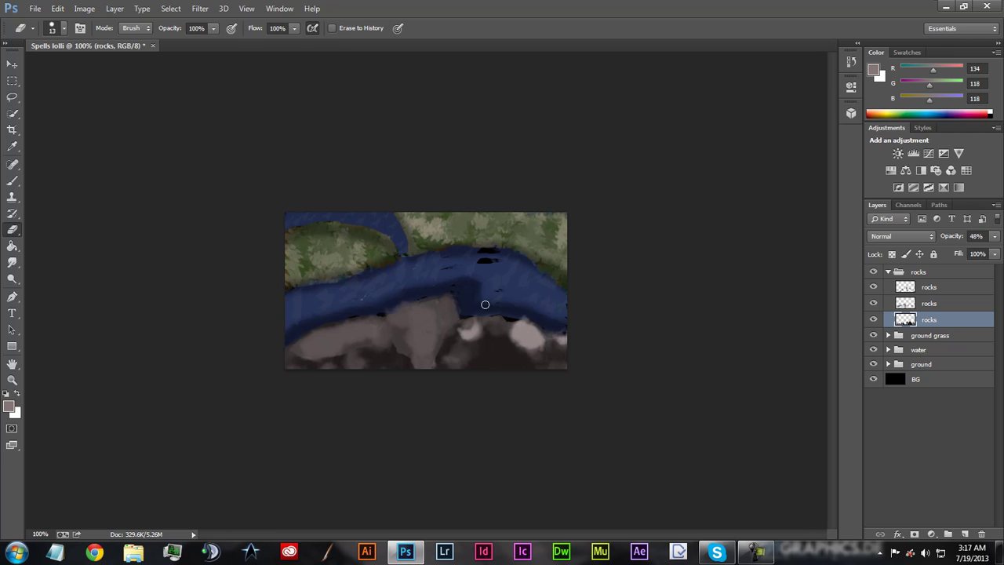
mouse_move(496, 330)
mouse_down()
mouse_move(463, 338)
mouse_move(471, 325)
mouse_move(459, 333)
mouse_move(478, 327)
mouse_move(475, 317)
mouse_move(464, 344)
mouse_move(482, 324)
mouse_move(466, 344)
mouse_up()
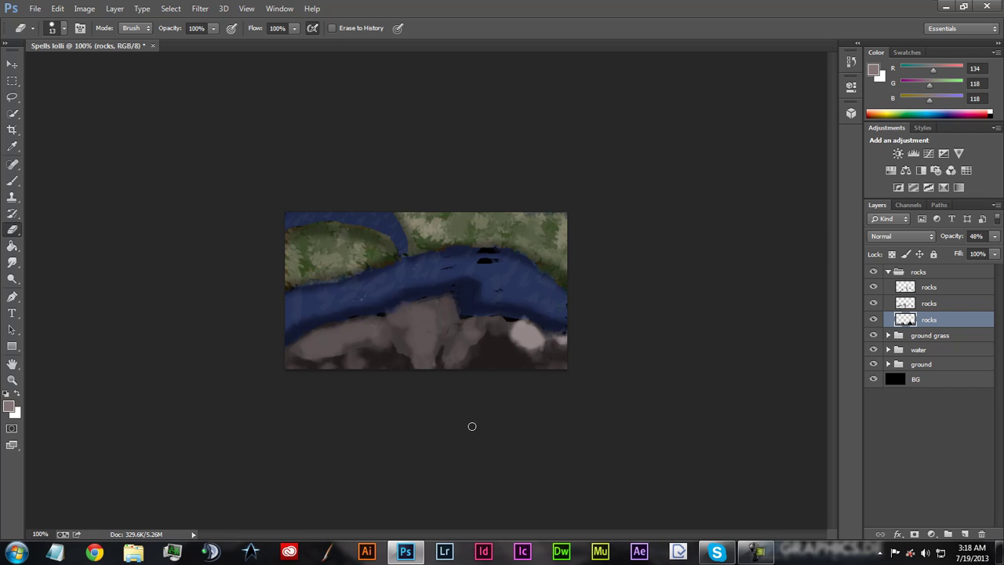
mouse_move(519, 345)
mouse_down()
mouse_move(514, 334)
mouse_move(520, 354)
mouse_move(517, 332)
mouse_move(531, 347)
mouse_move(538, 334)
mouse_move(522, 326)
mouse_move(552, 339)
mouse_move(571, 330)
mouse_move(566, 343)
mouse_up()
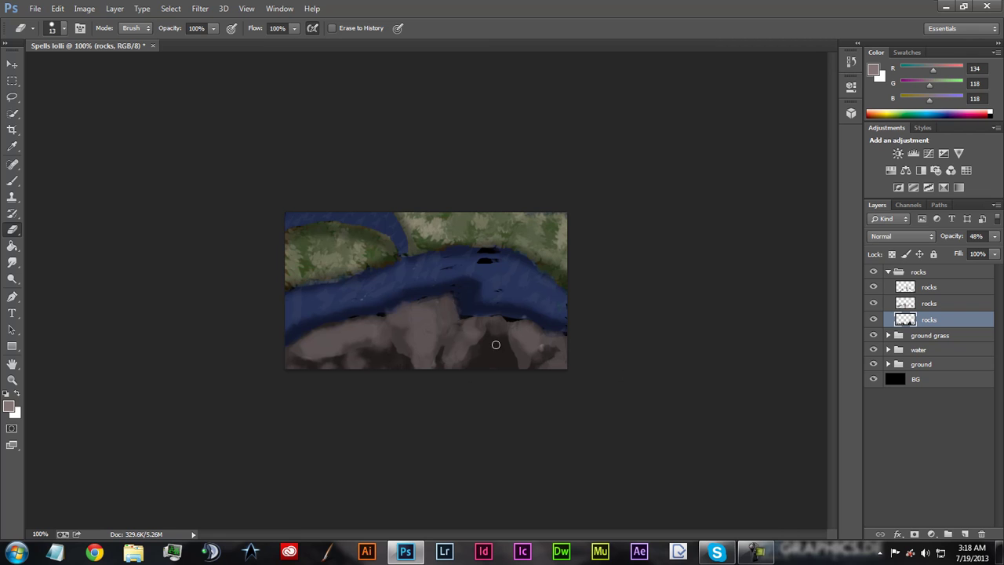
drag(489, 339, 503, 339)
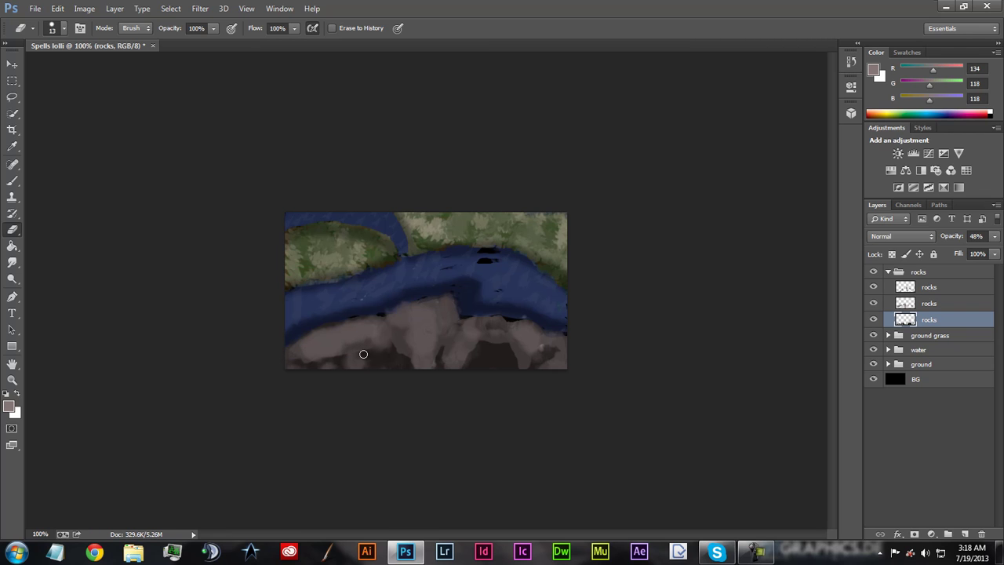
Step: Add a new layer above the uppermost "rocks" layer, rename it "shadow", and use the Brush tool
click(12, 181)
click(931, 289)
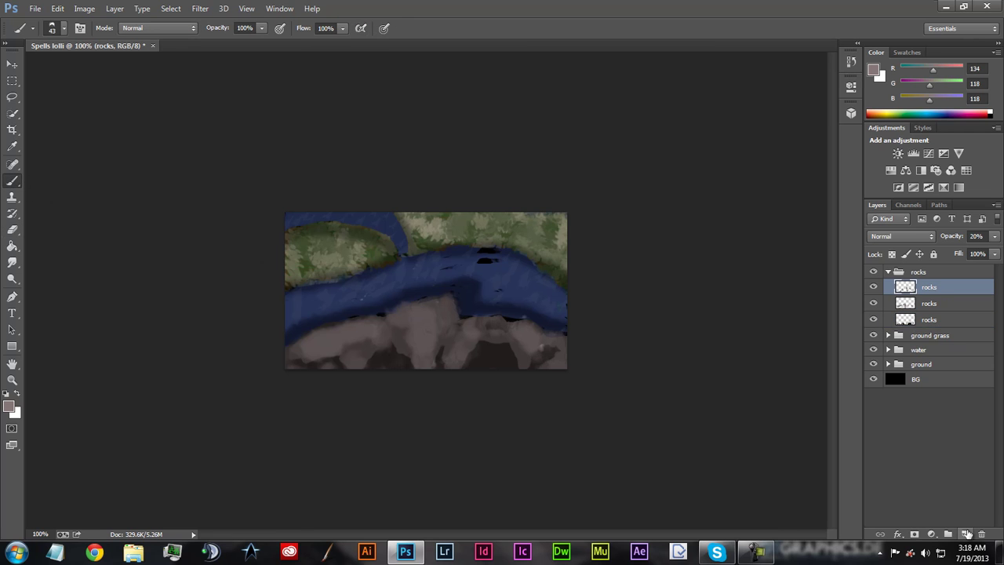
click(966, 535)
double_click(931, 288)
text(r)
text(hadow)
key(Return)
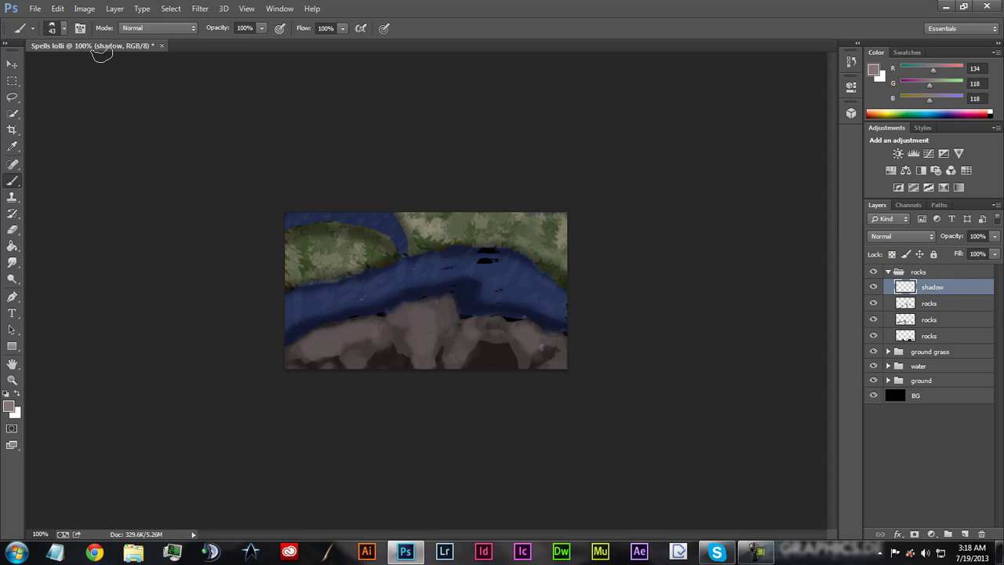
Step: Set the brush to 22 px and black, and paint shadow strokes in the gaps between the rocks on the "shadow" layer
click(51, 35)
click(73, 69)
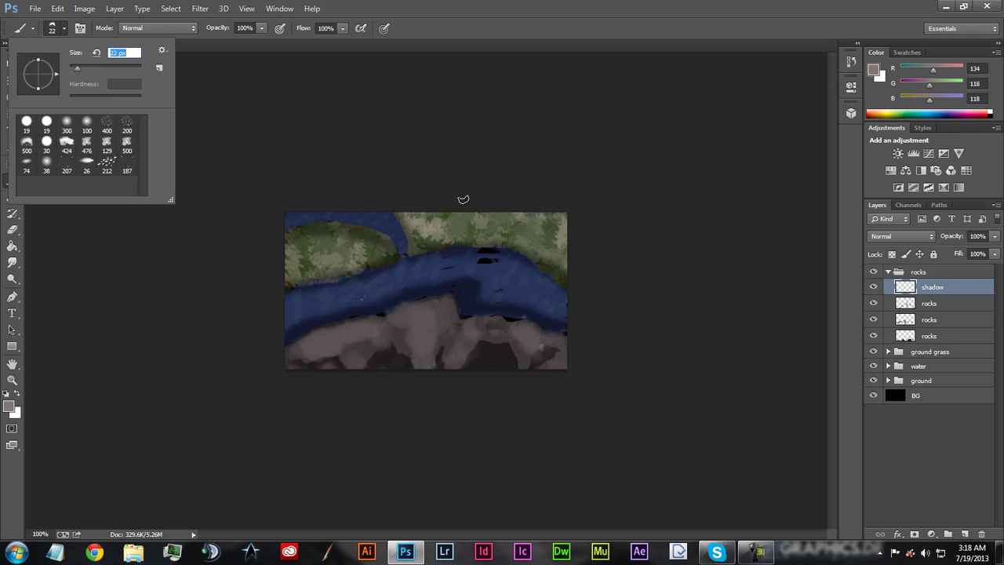
click(457, 327)
drag(451, 338, 447, 353)
key(ctrl+z)
click(8, 396)
mouse_move(460, 321)
mouse_down()
mouse_move(439, 366)
mouse_move(396, 336)
mouse_move(405, 348)
mouse_move(355, 348)
mouse_move(370, 354)
mouse_up()
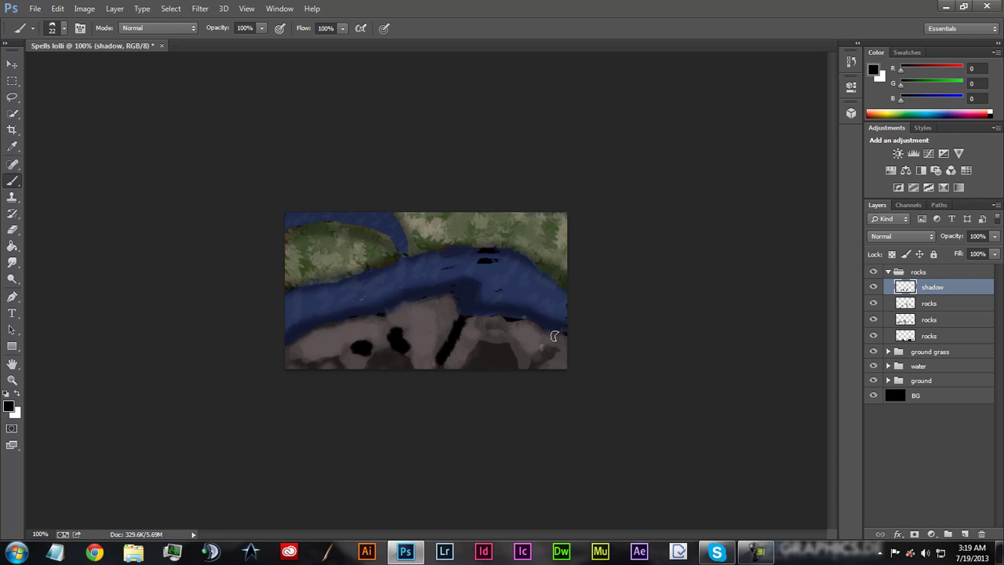
drag(550, 341, 542, 357)
drag(484, 325, 505, 323)
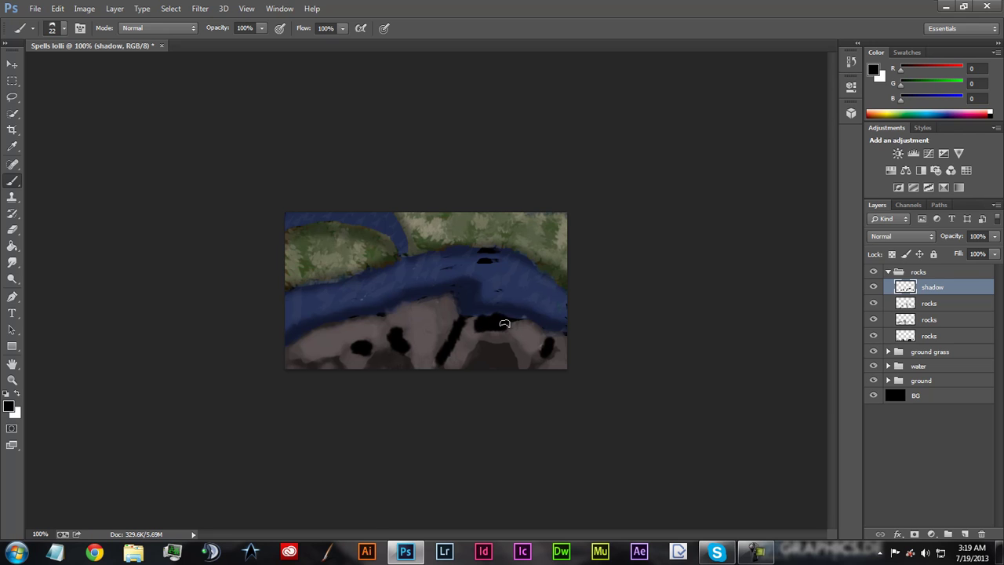
Step: Lower the "shadow" layer's opacity to 15% and paint further black shading along the rock edges
click(995, 235)
drag(992, 250, 936, 251)
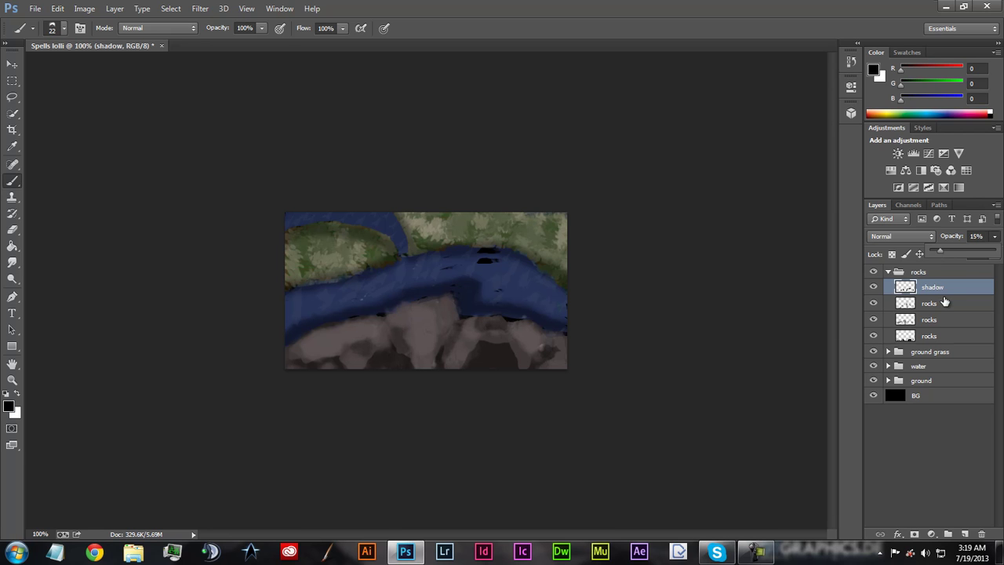
click(381, 321)
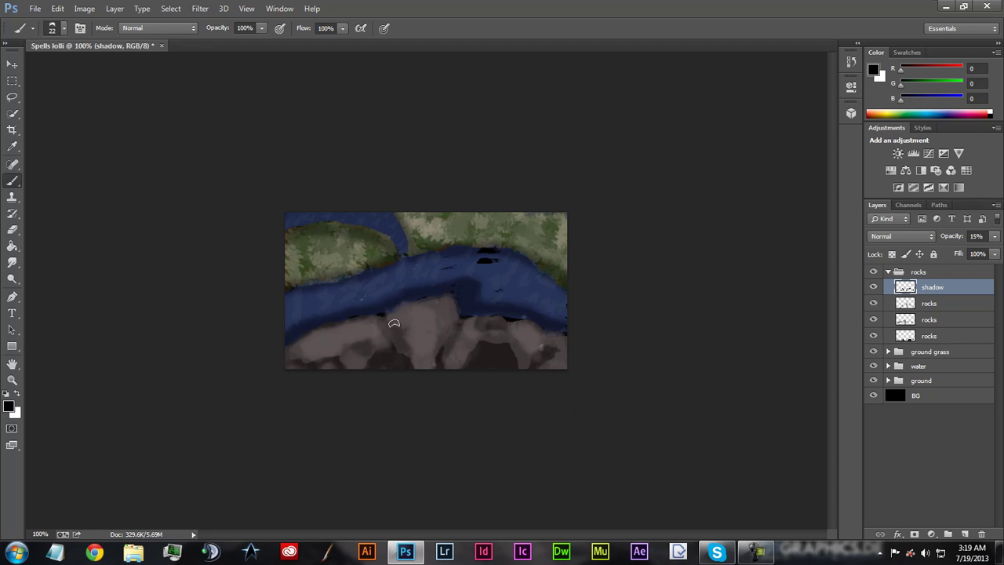
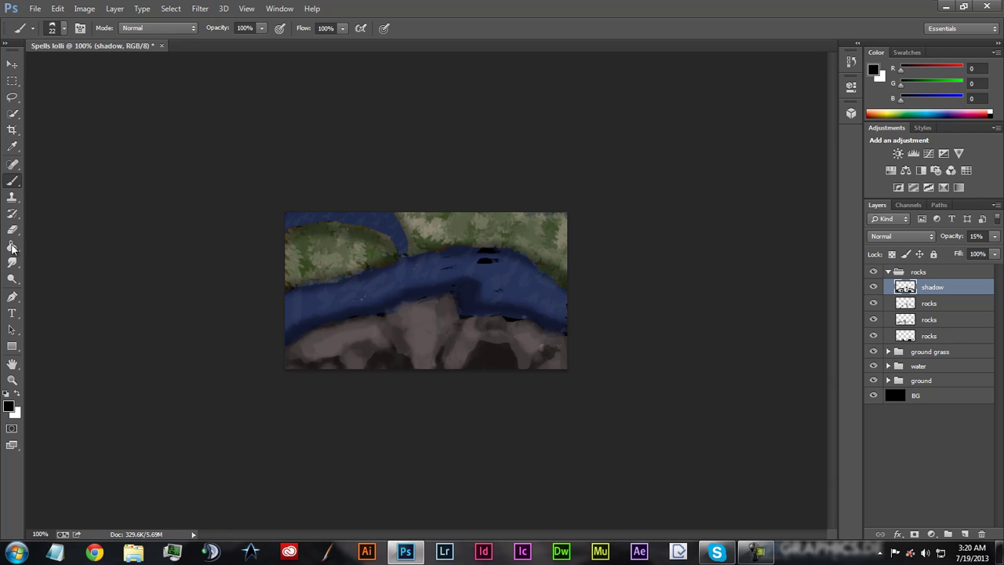
Step: Replace the current brushes with the Signitures set and choose its 39 px signature brush with white as the colour
click(65, 28)
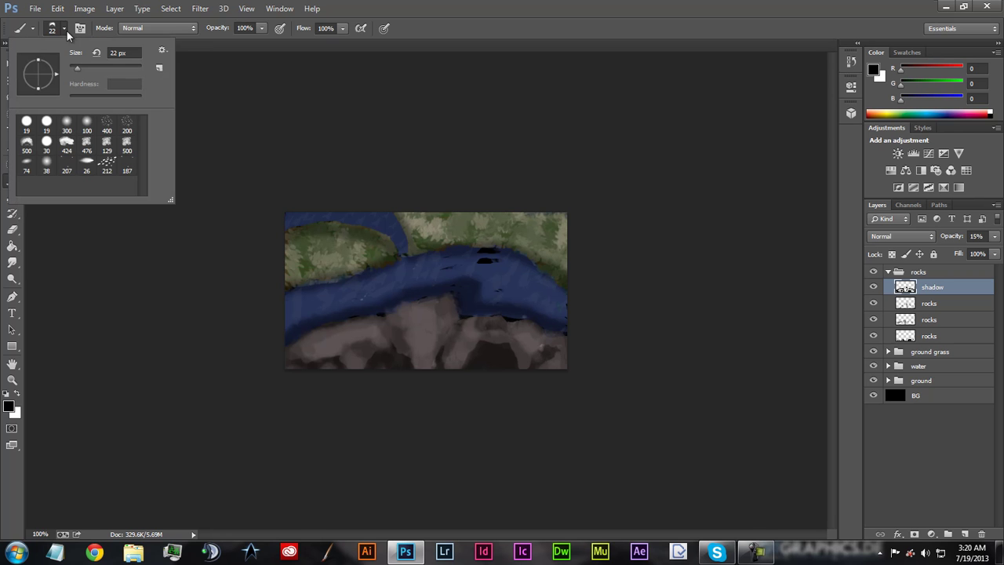
click(162, 52)
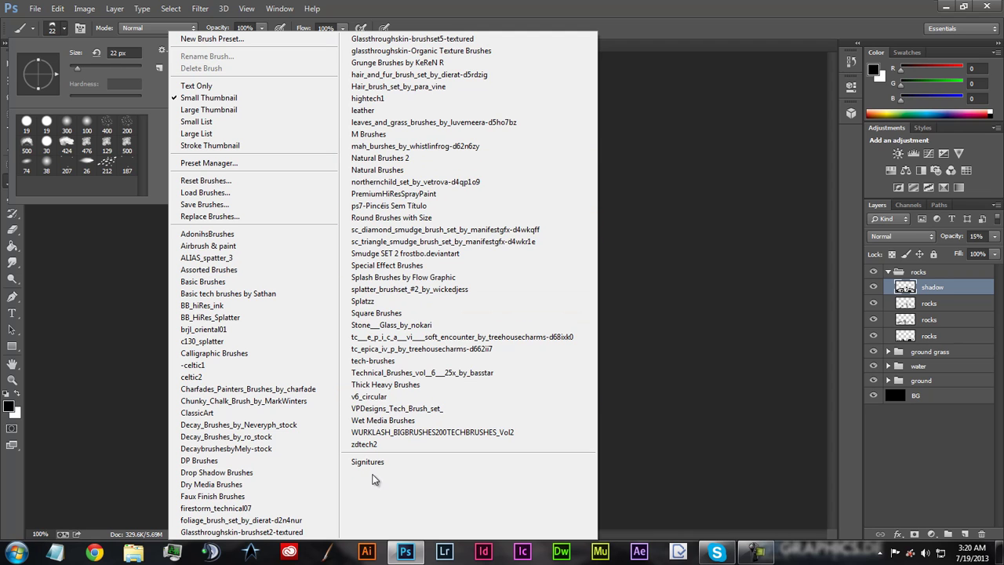
click(403, 461)
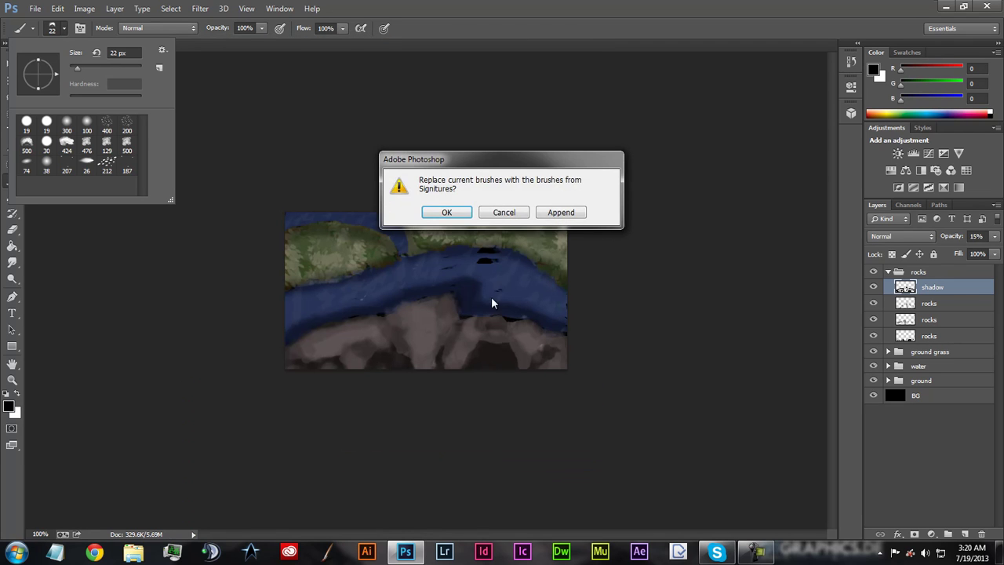
click(455, 213)
click(26, 124)
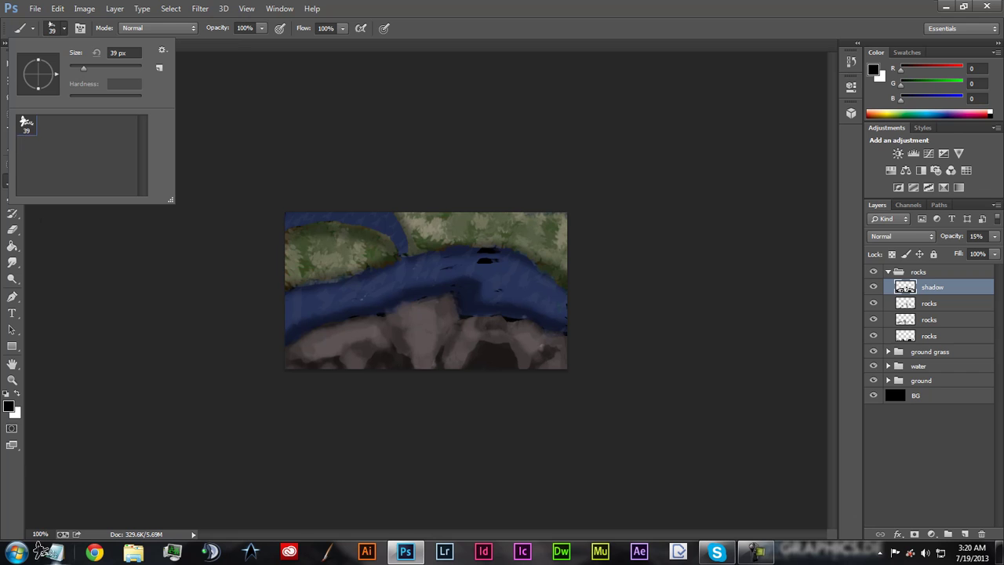
click(17, 399)
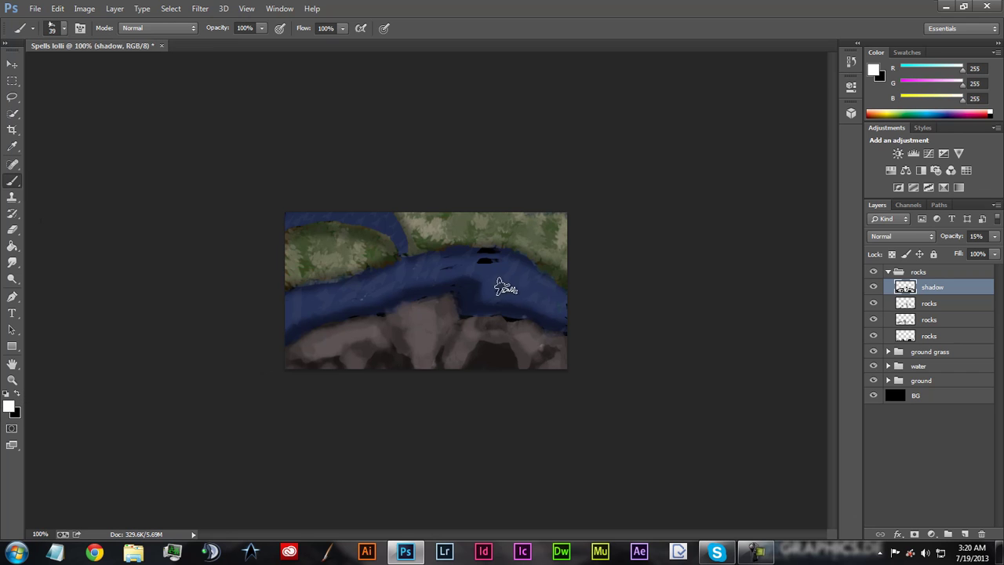
click(549, 306)
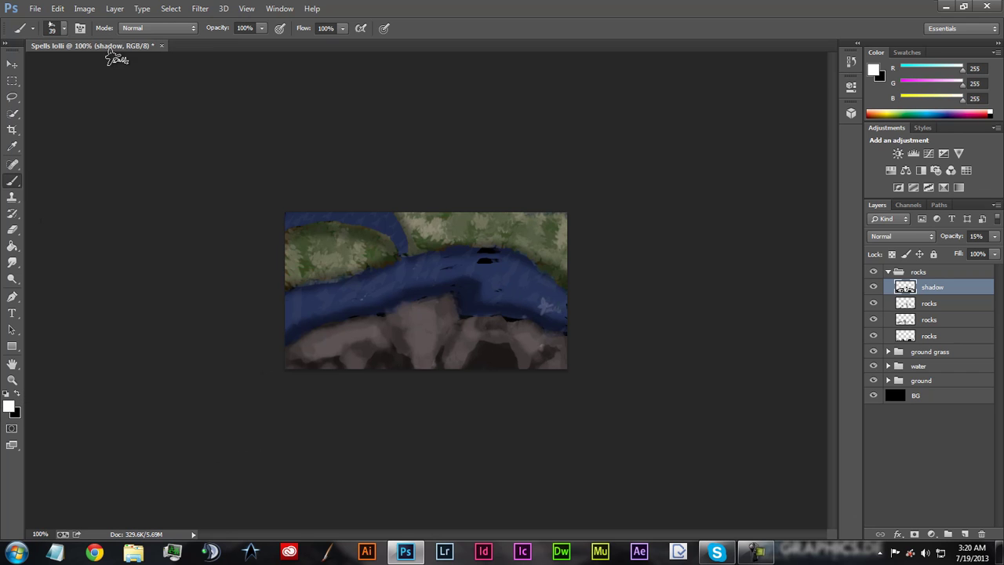
key(ctrl+z)
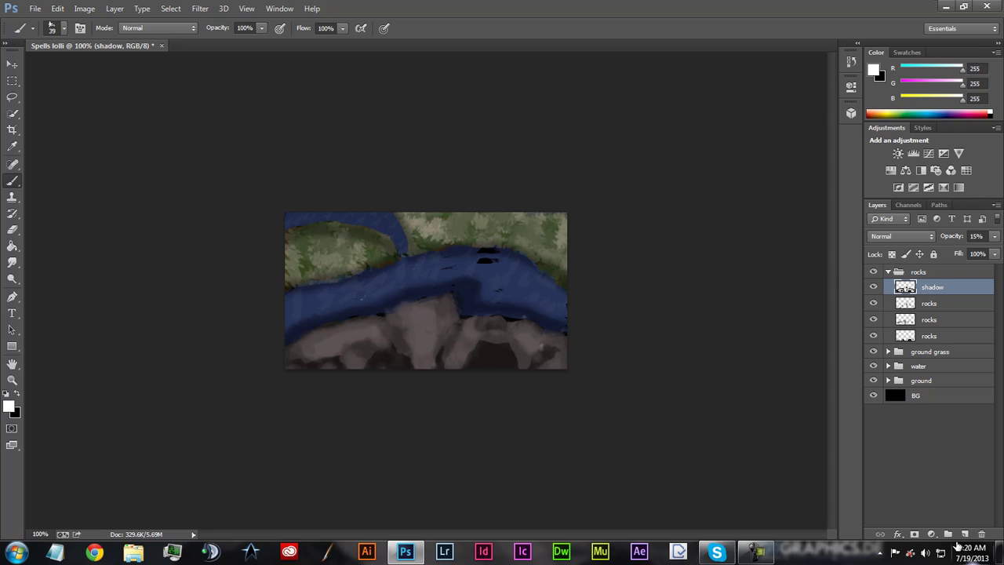
Step: Add a layer named "signiture" above the collapsed "rocks" group and stamp the white signature in the painting's lower-right corner
click(898, 273)
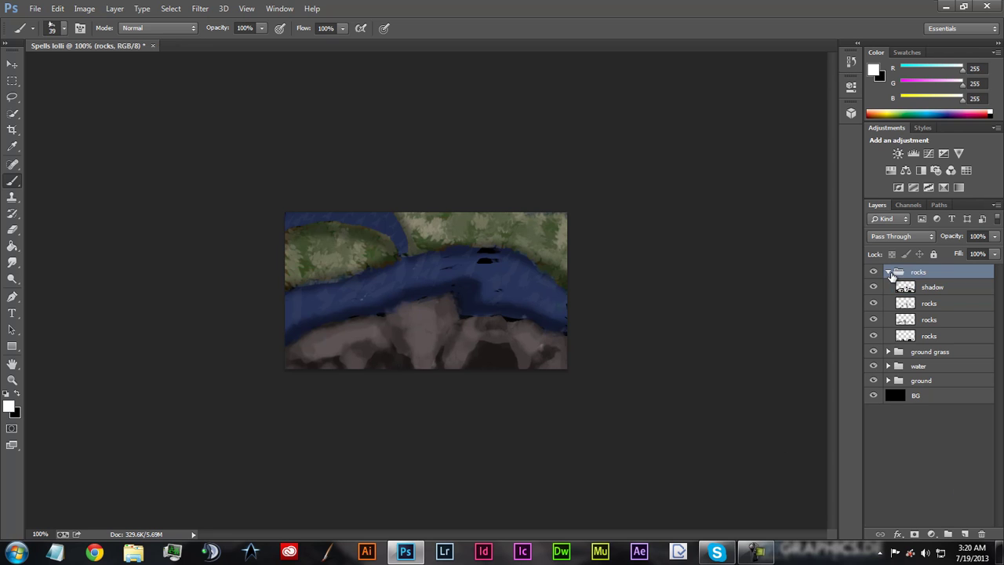
click(888, 271)
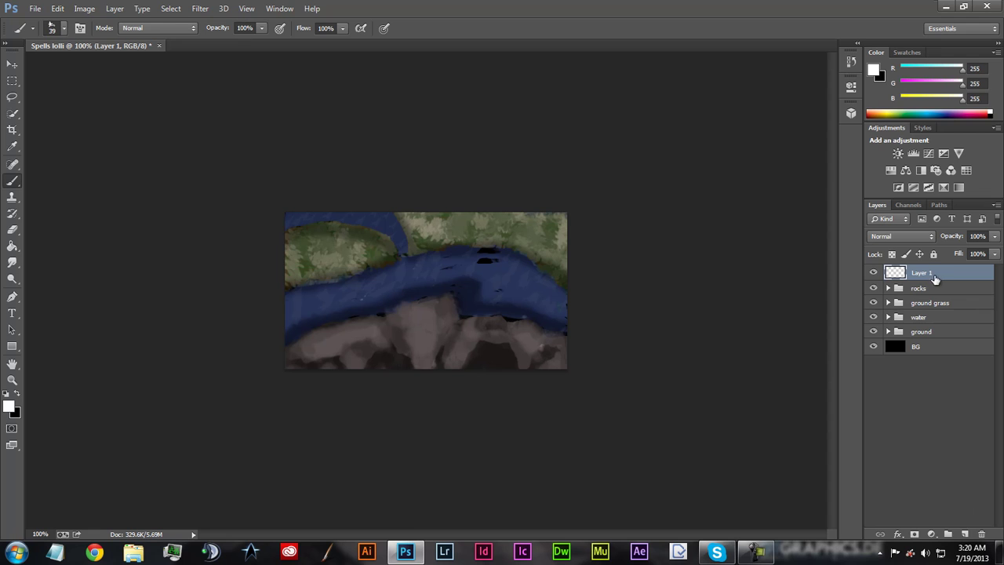
double_click(922, 273)
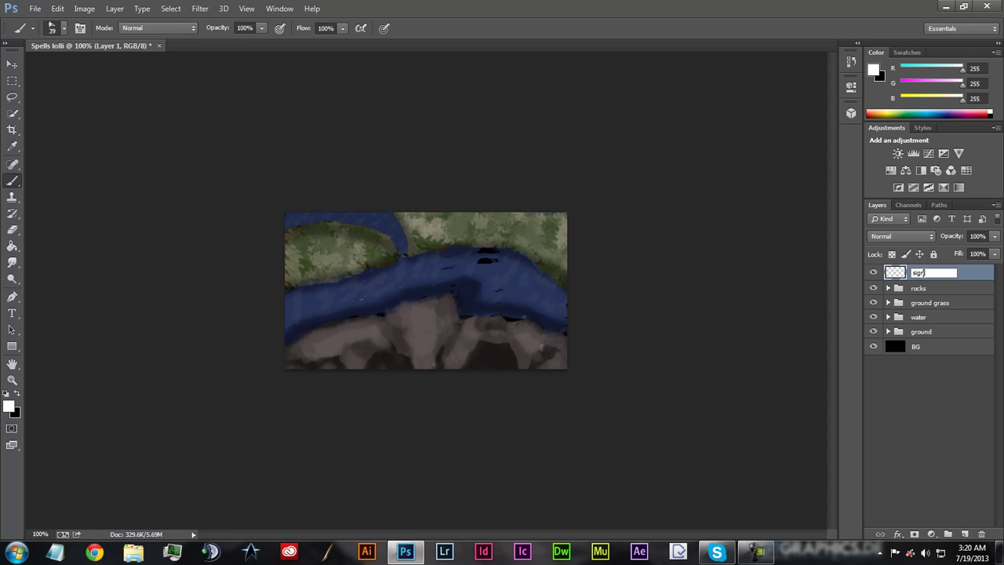
text(signiture)
key(Return)
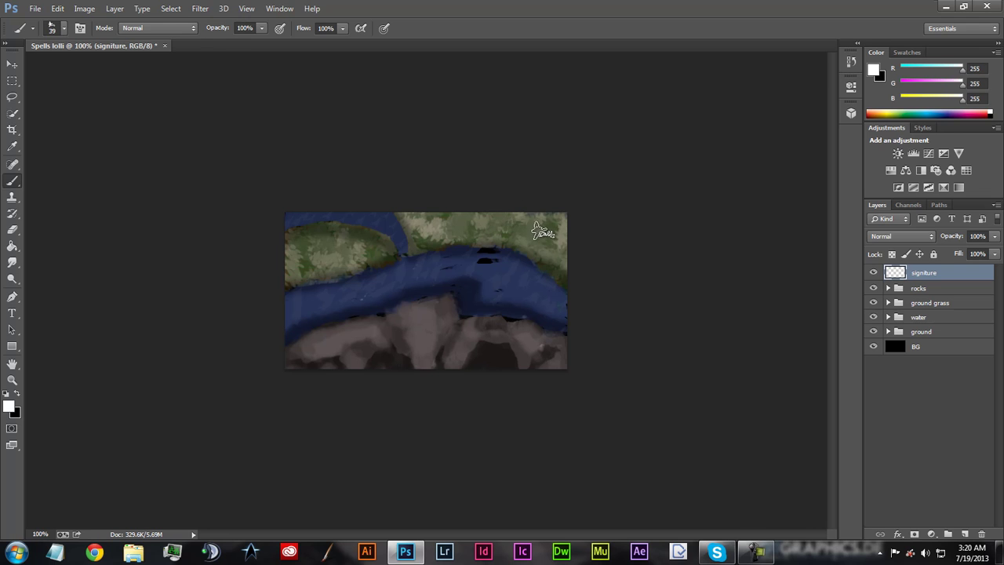
click(552, 360)
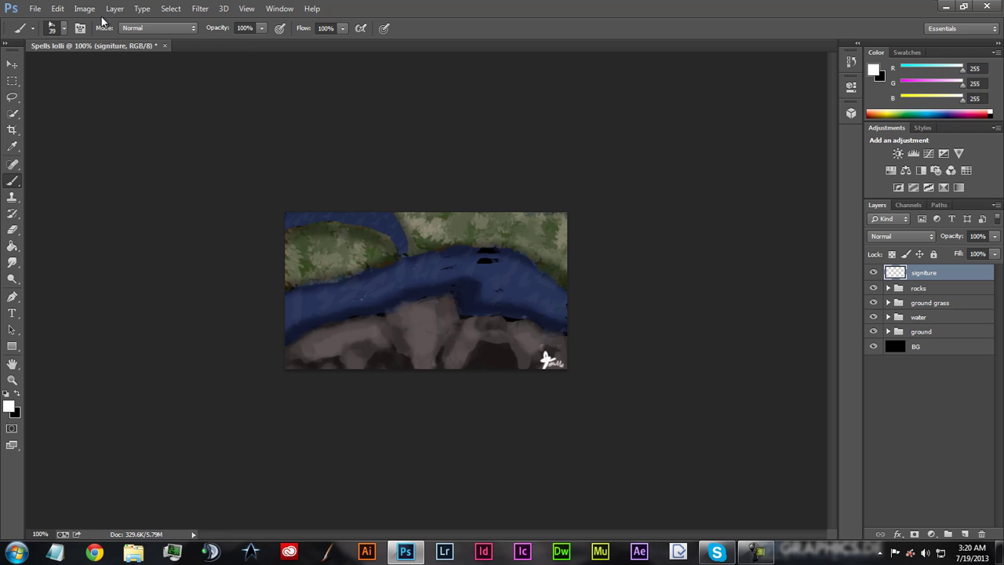
Step: Apply the Sharpen filter twice to the signature on the "signiture" layer
click(202, 9)
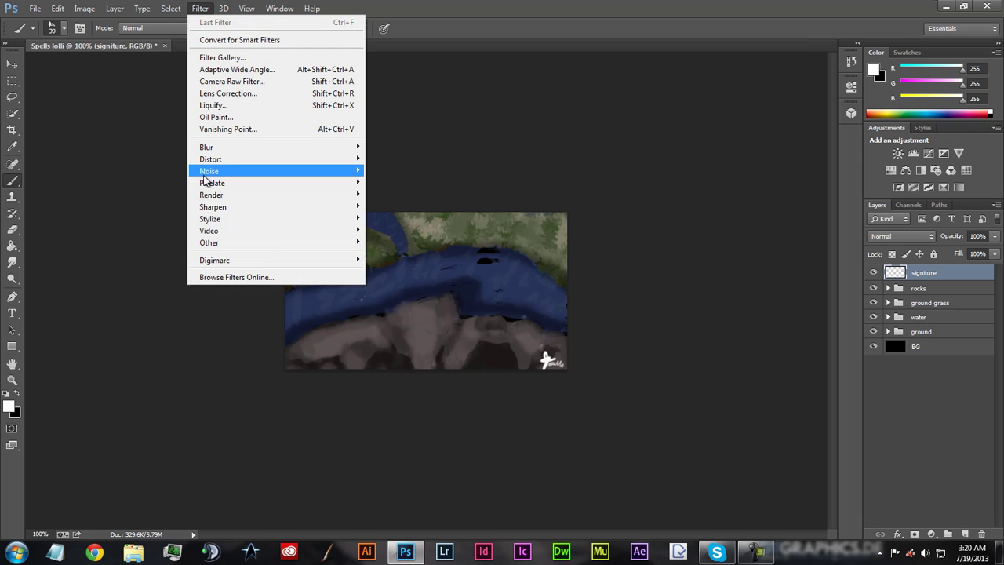
mouse_move(285, 208)
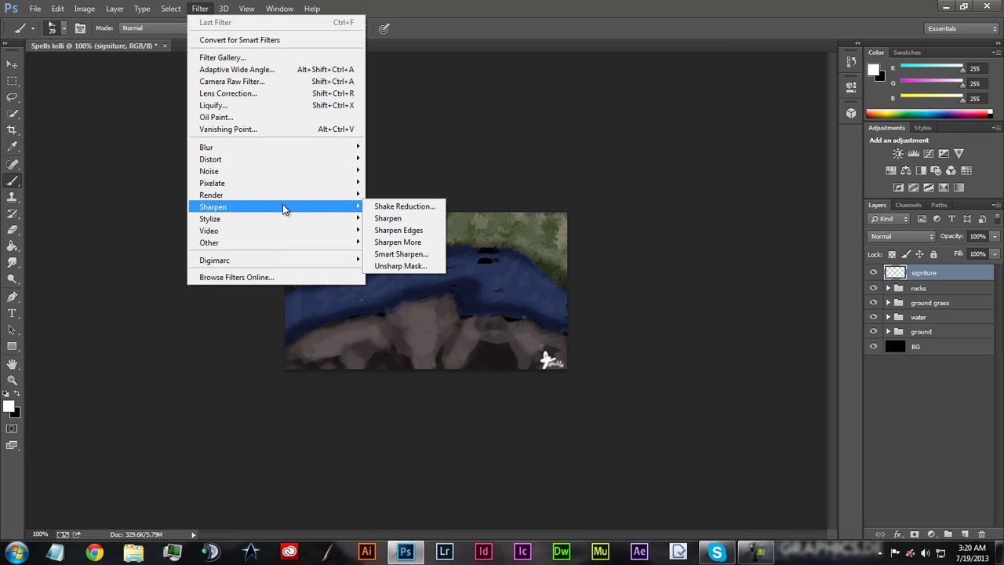
click(422, 223)
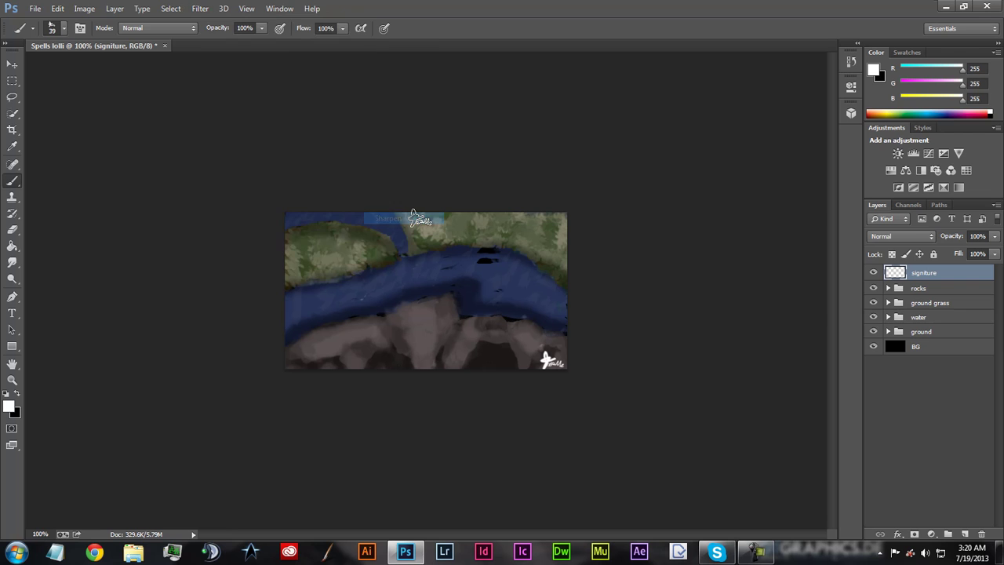
click(169, 9)
mouse_move(200, 9)
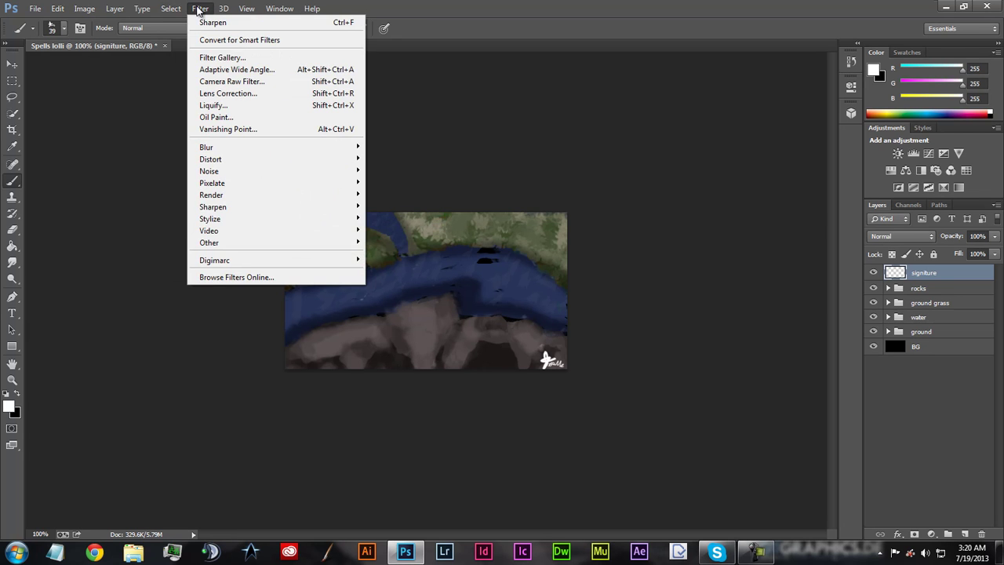
click(236, 22)
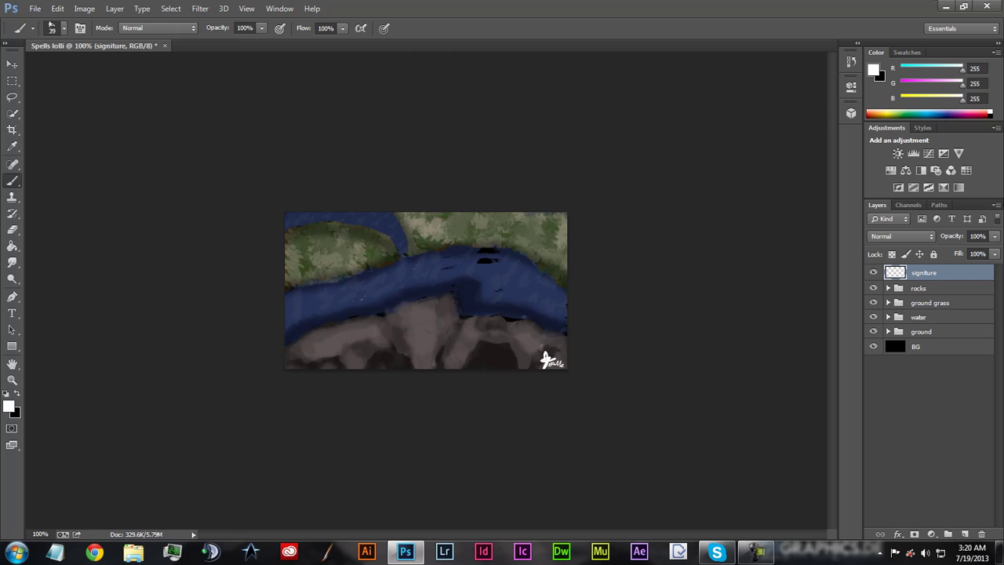
Step: Lower the "signiture" layer's opacity to 17% and move the signature to the painting's lower-left corner
click(993, 238)
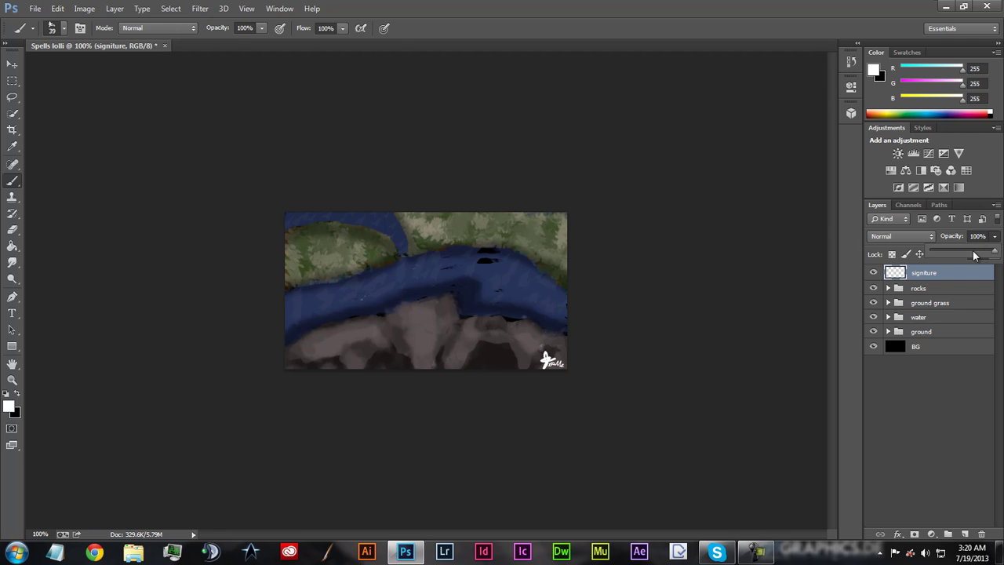
click(934, 251)
drag(934, 254, 940, 255)
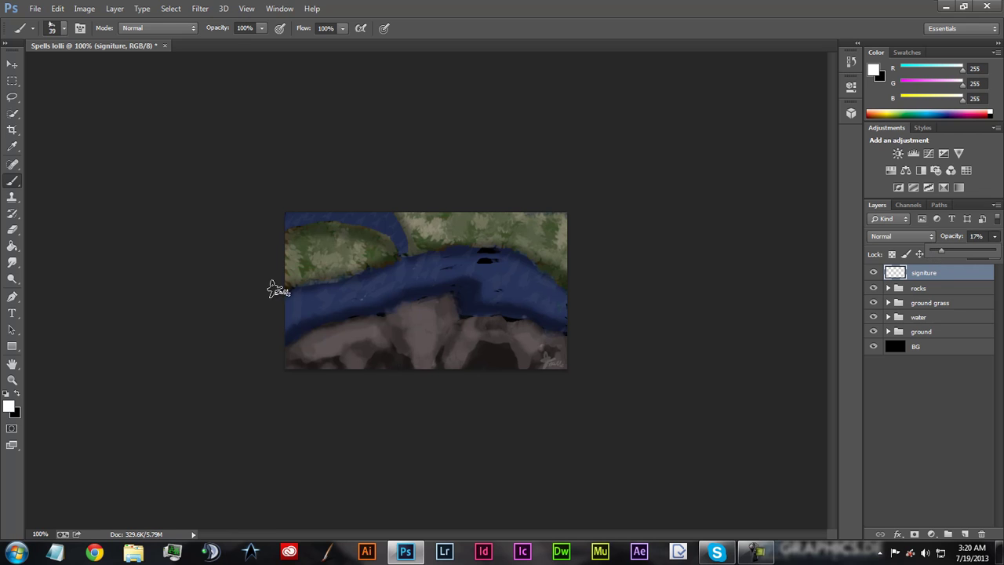
click(12, 63)
mouse_move(593, 392)
mouse_down()
mouse_move(522, 292)
mouse_move(373, 310)
mouse_move(346, 284)
mouse_move(338, 396)
mouse_move(348, 377)
mouse_move(339, 394)
mouse_up()
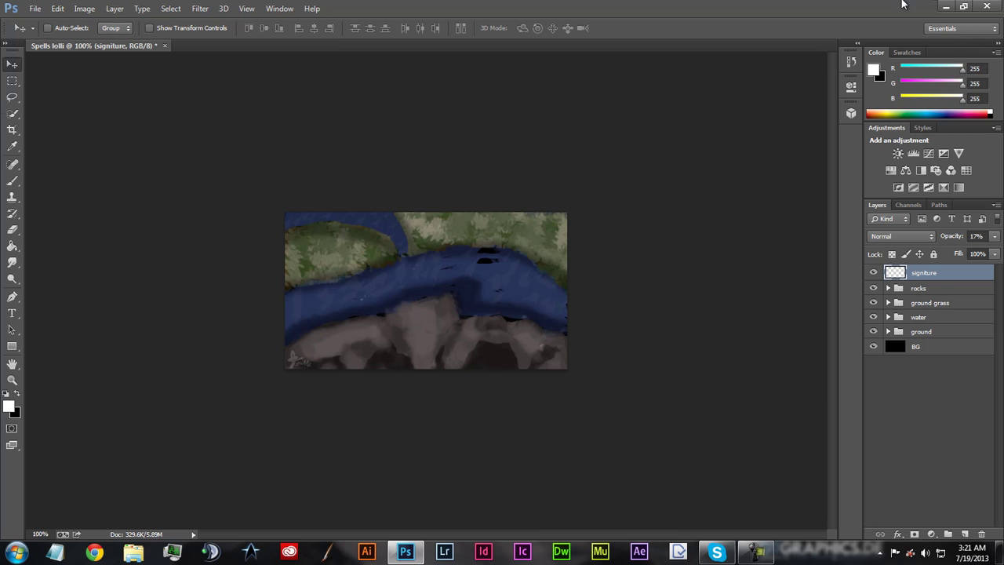
Step: Start saving the painting under a new name and browse on drive D: to program files, Spells Photoshop items, Spells DP, july sigs
click(35, 9)
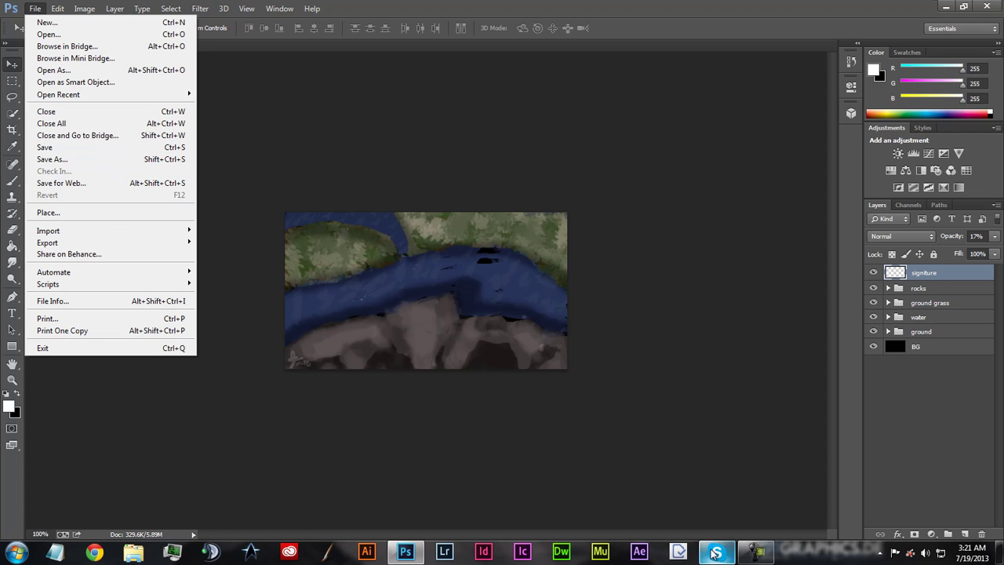
click(79, 159)
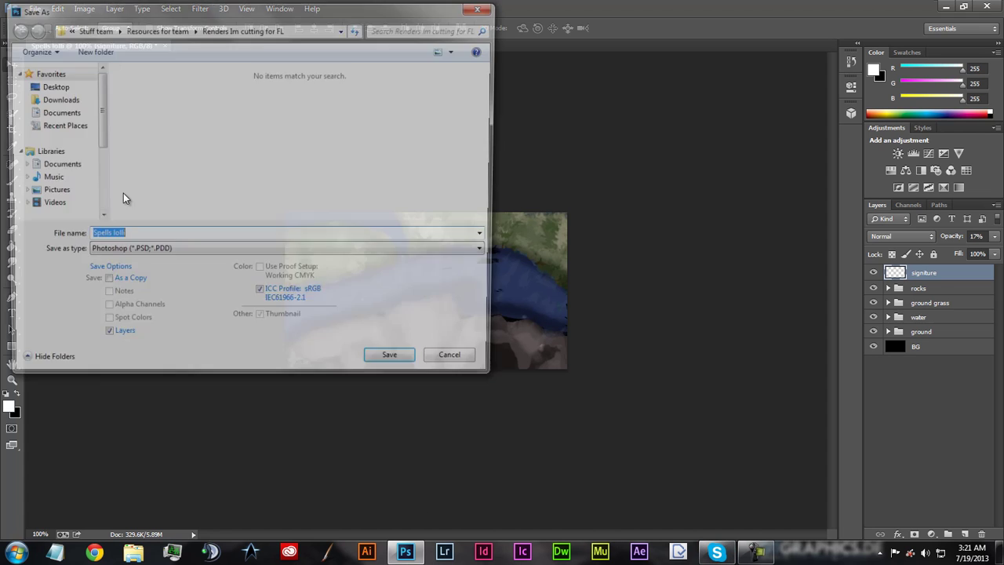
click(92, 28)
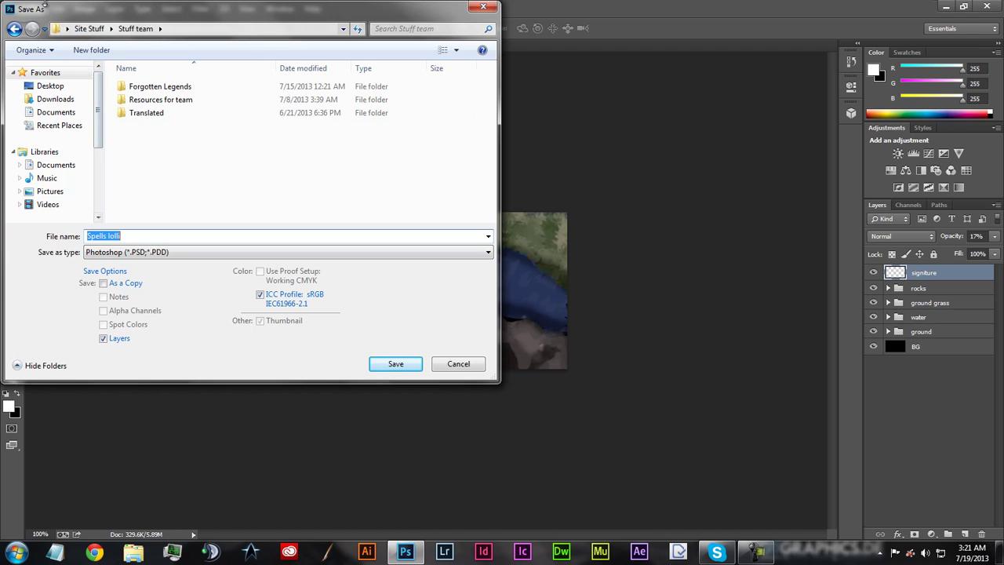
scroll(54, 186, down, 3)
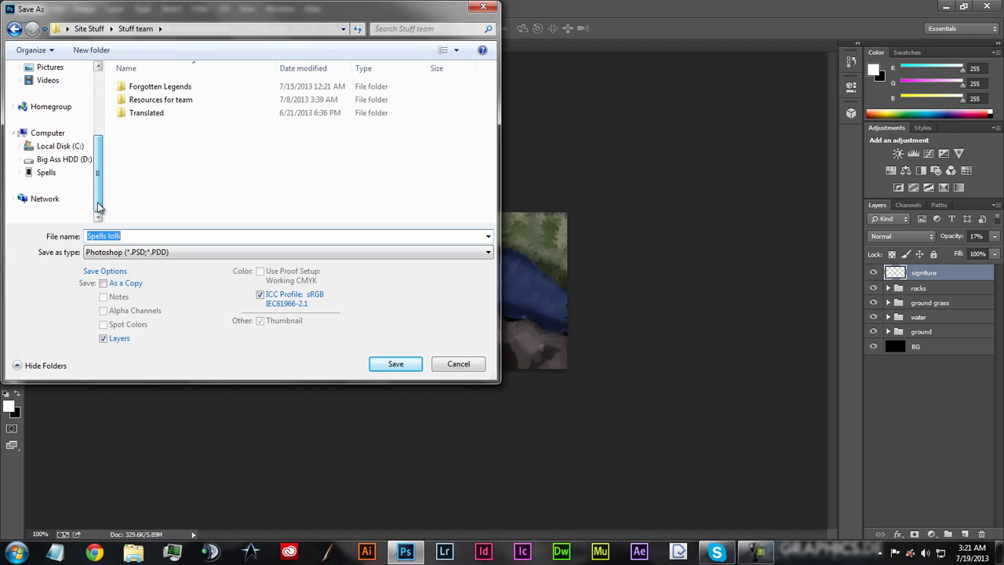
click(86, 160)
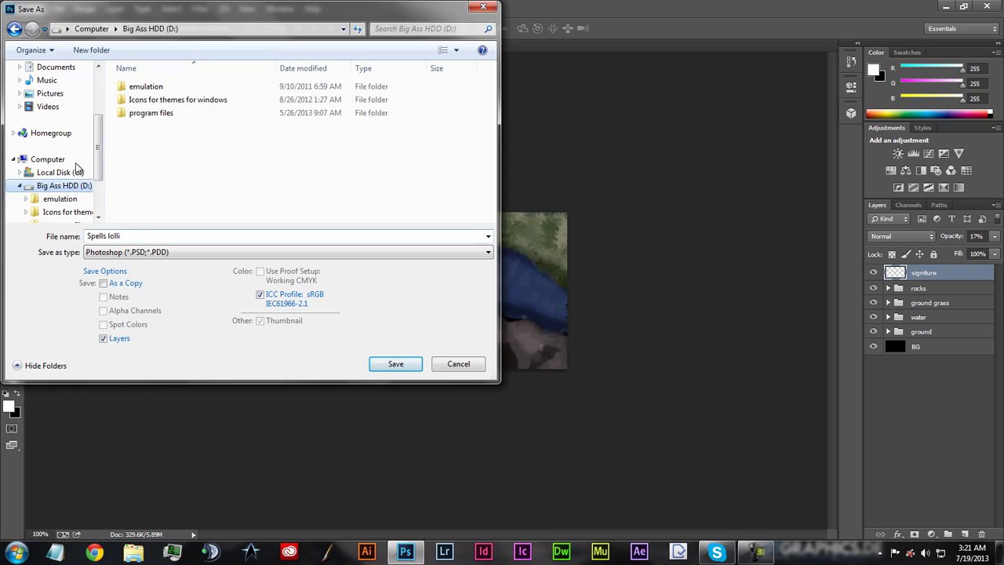
double_click(162, 112)
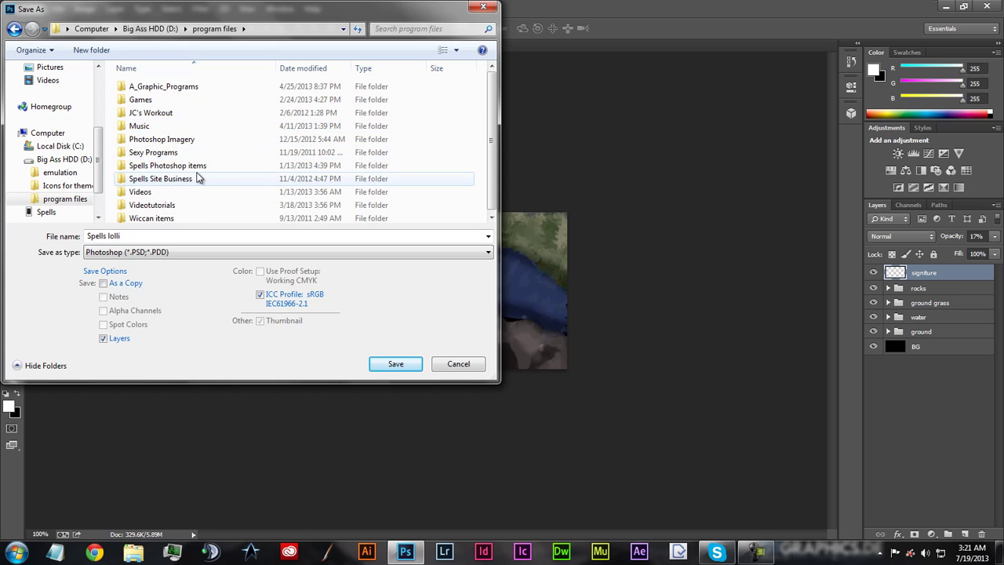
double_click(188, 165)
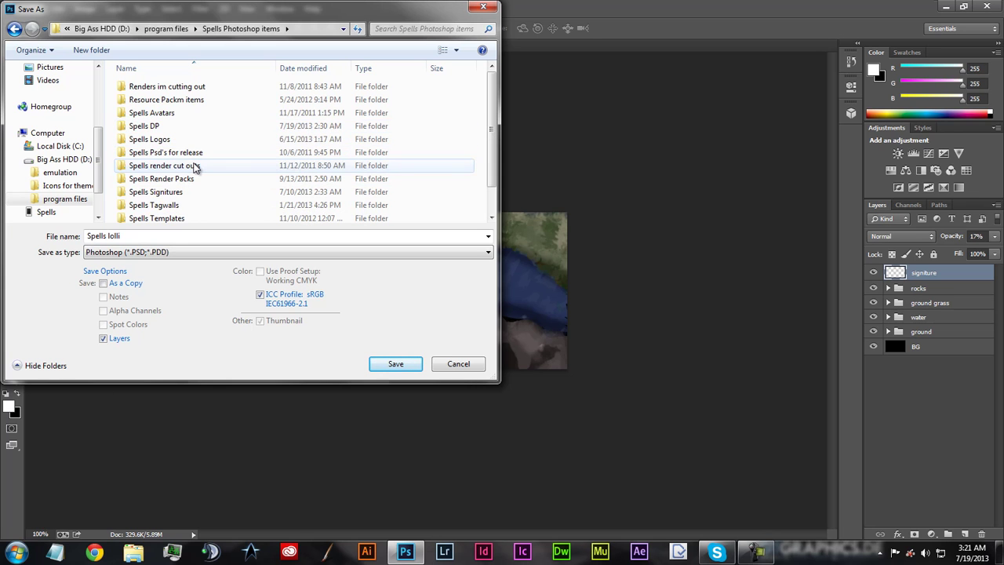
double_click(179, 125)
double_click(177, 117)
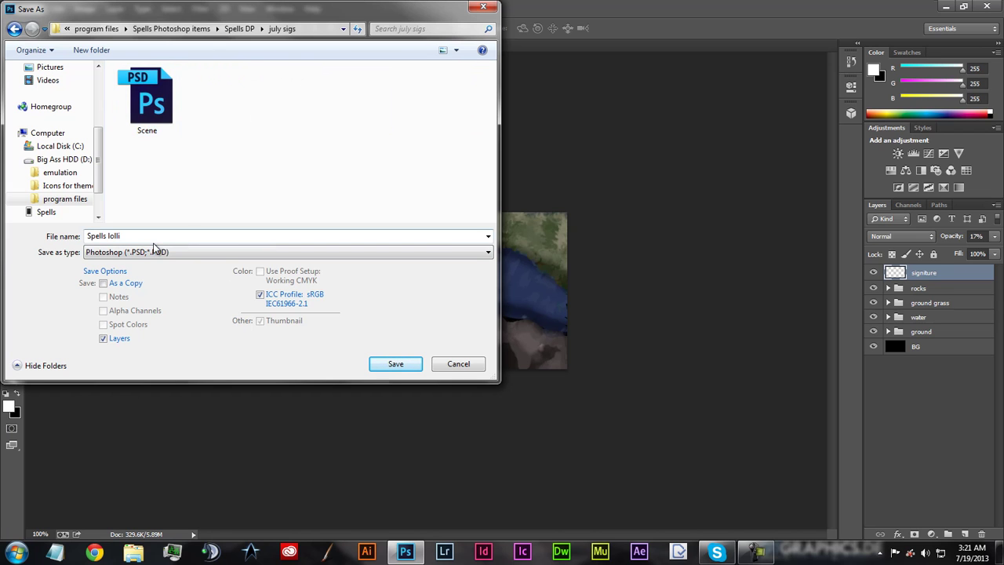
Step: Save the painting in the july sigs folder as a layered PSD named "river" with Maximize Compatibility on
key(ctrl+a)
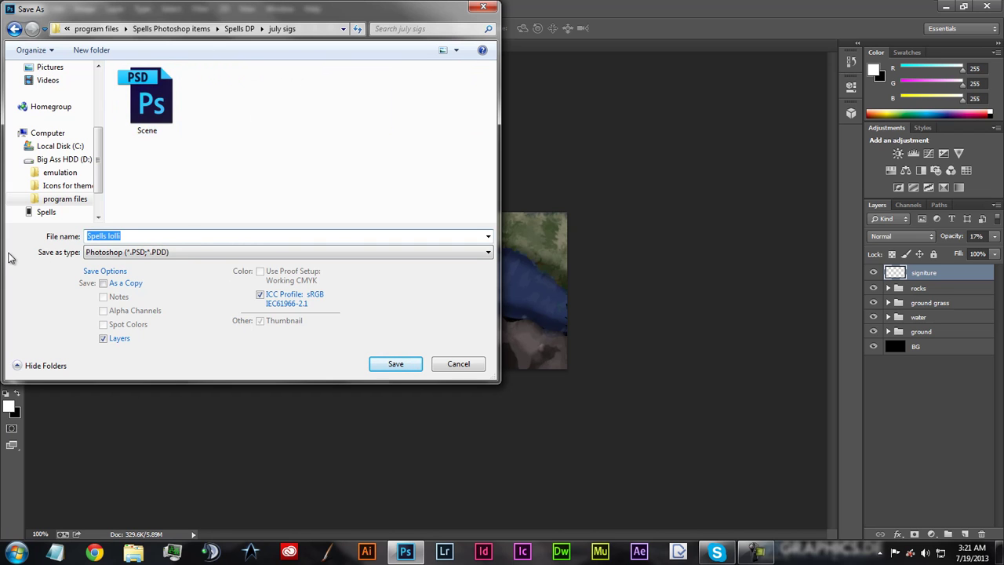
text(river)
click(404, 369)
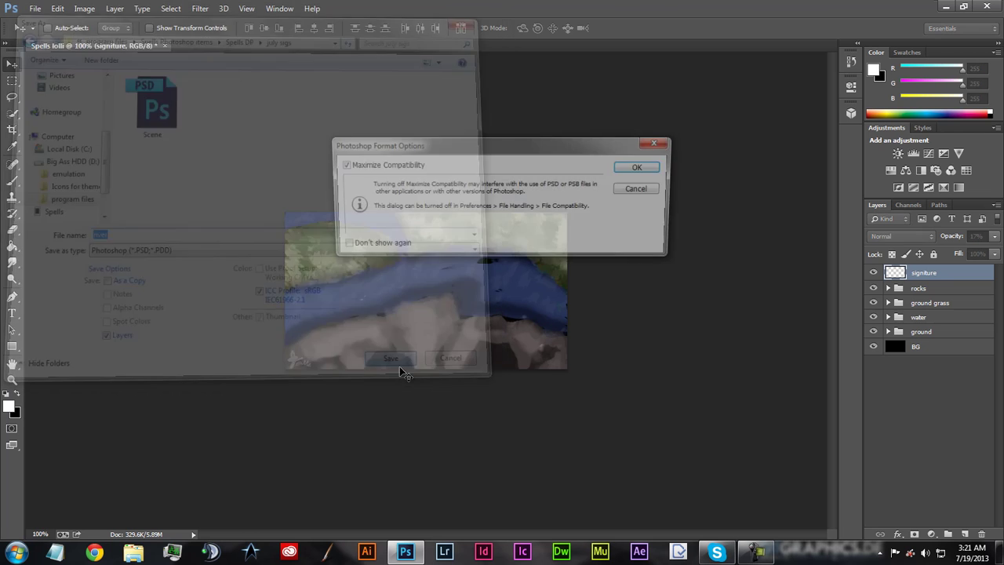
click(646, 170)
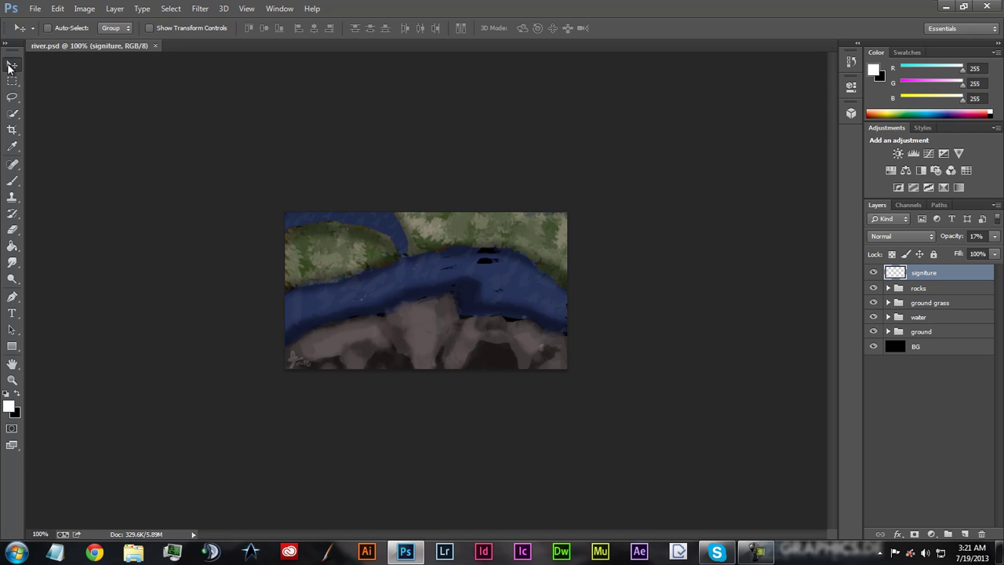
Step: Save a PNG copy of the painting named "river" in the same folder, accepting the default PNG options
click(35, 9)
click(93, 161)
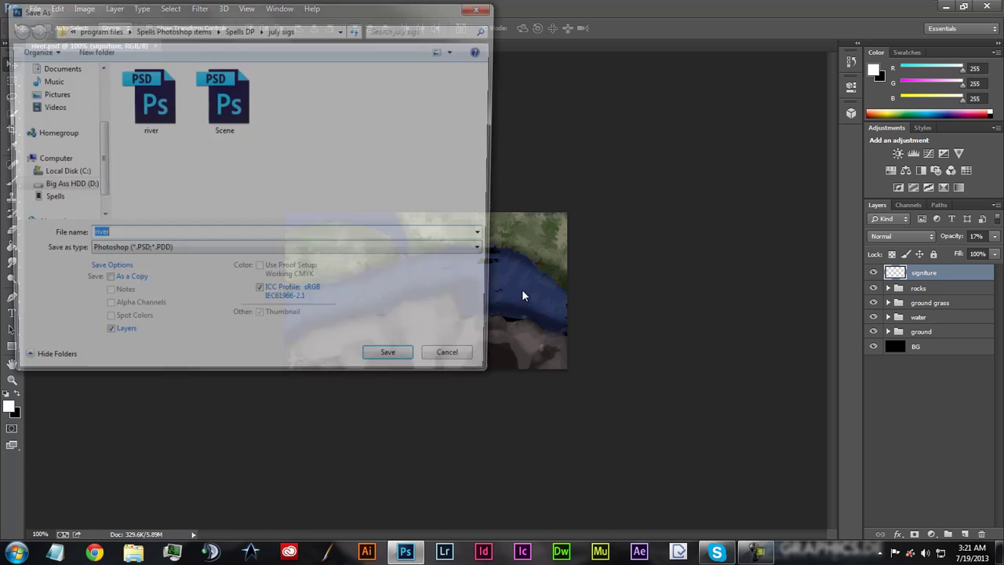
click(265, 252)
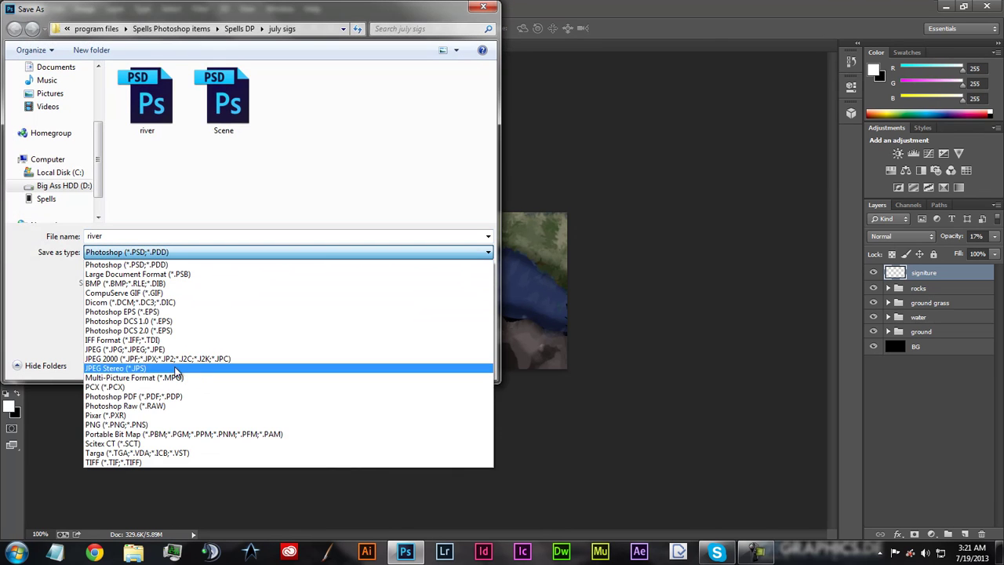
click(191, 424)
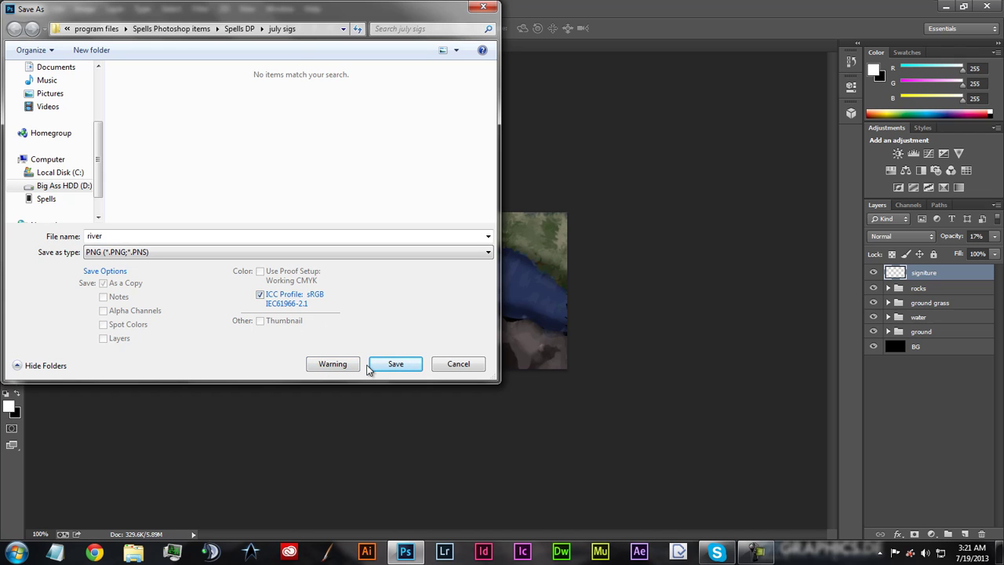
click(396, 365)
click(567, 171)
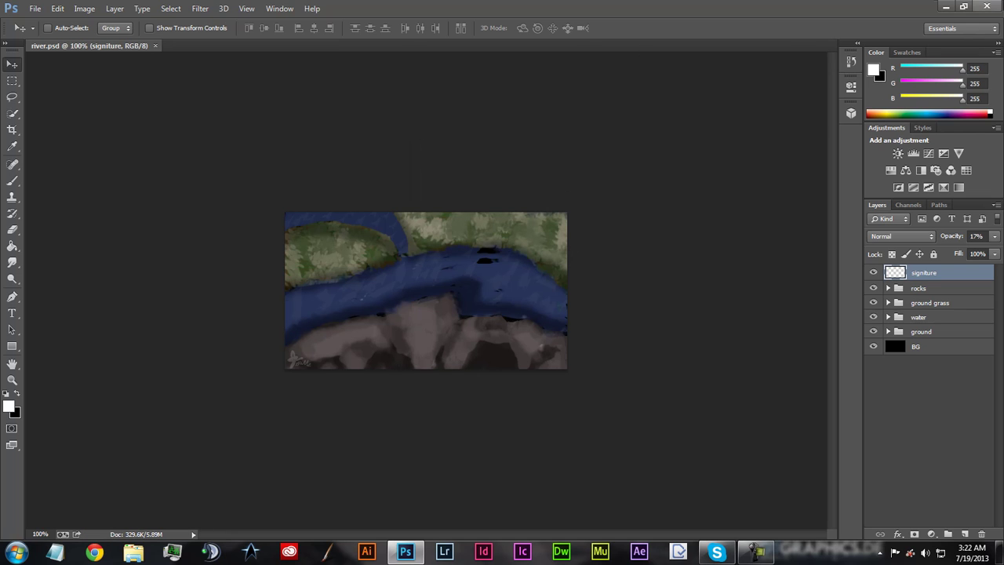
Step: Minimize Photoshop and launch Corel Painter 12, closing the AutoPlay dialog, iTunes and Painter's welcome screen
click(949, 6)
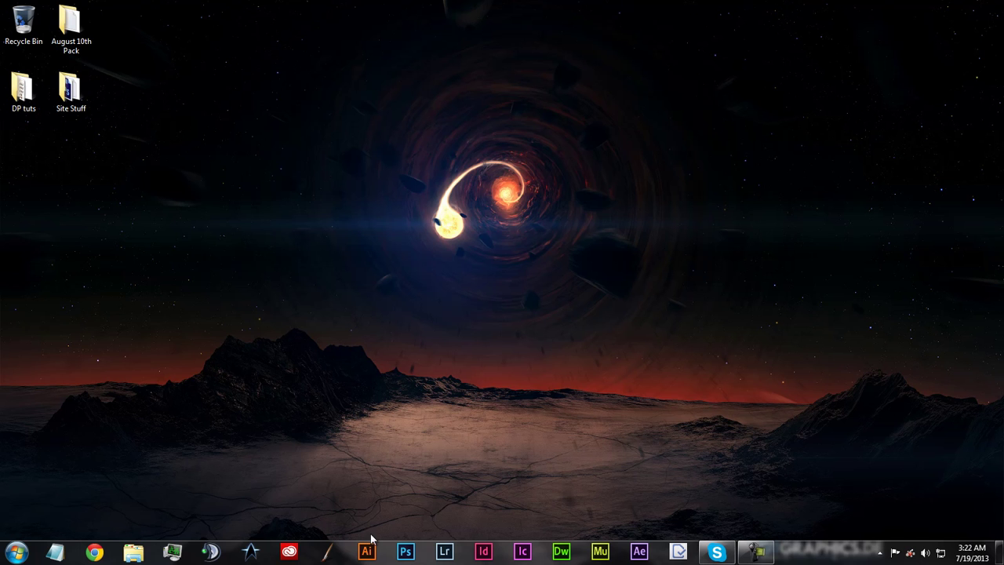
click(339, 559)
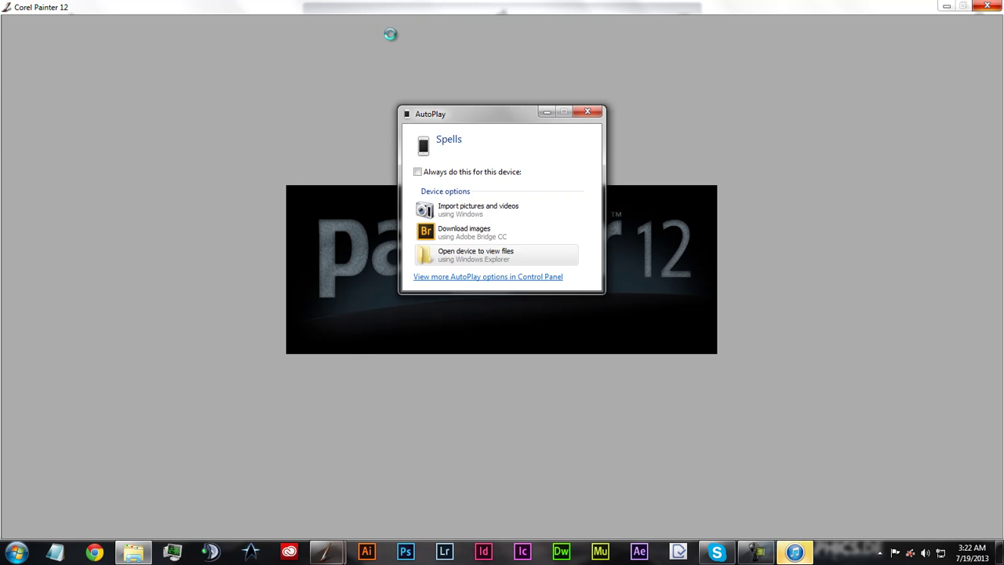
click(589, 113)
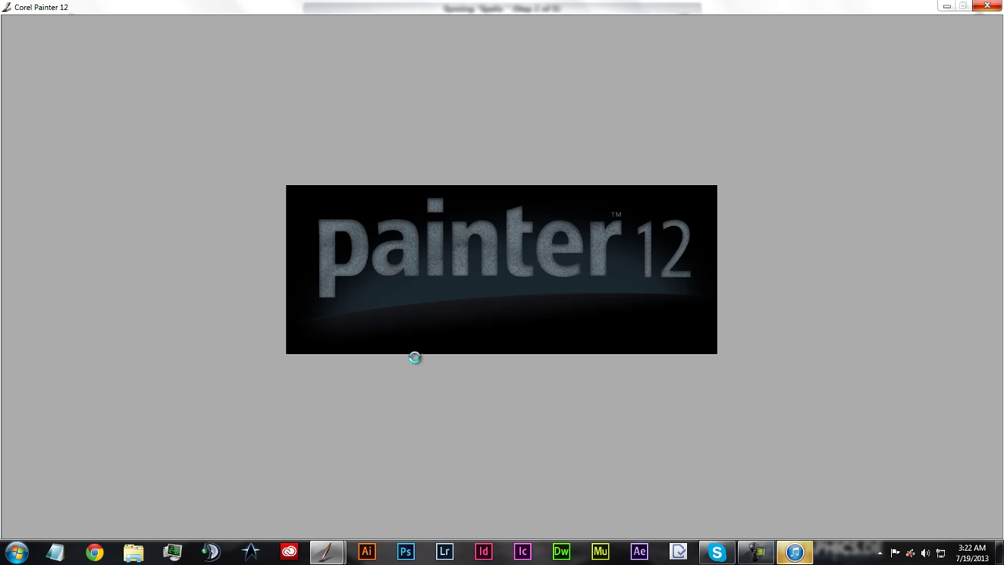
right_click(808, 553)
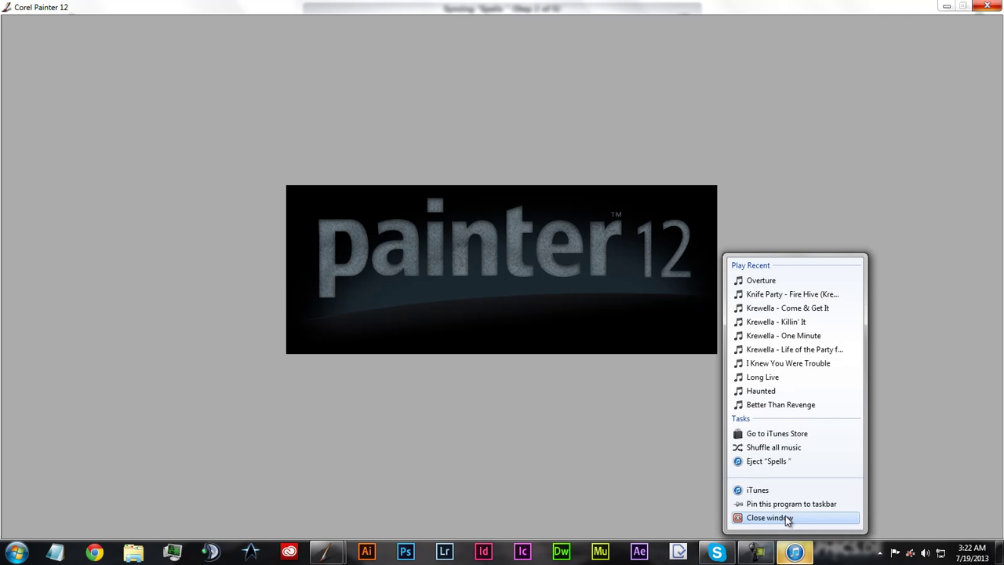
click(777, 521)
click(526, 217)
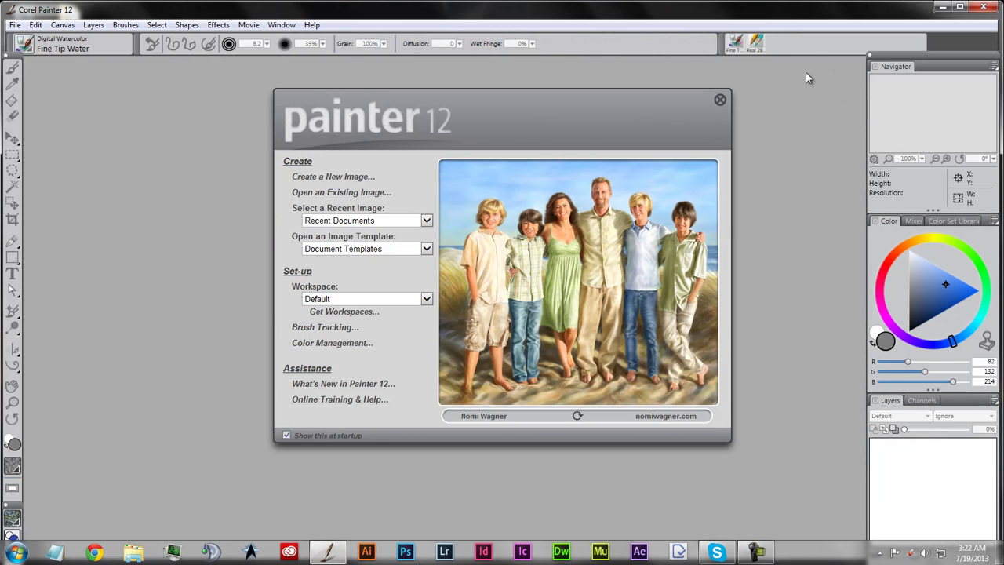
click(720, 102)
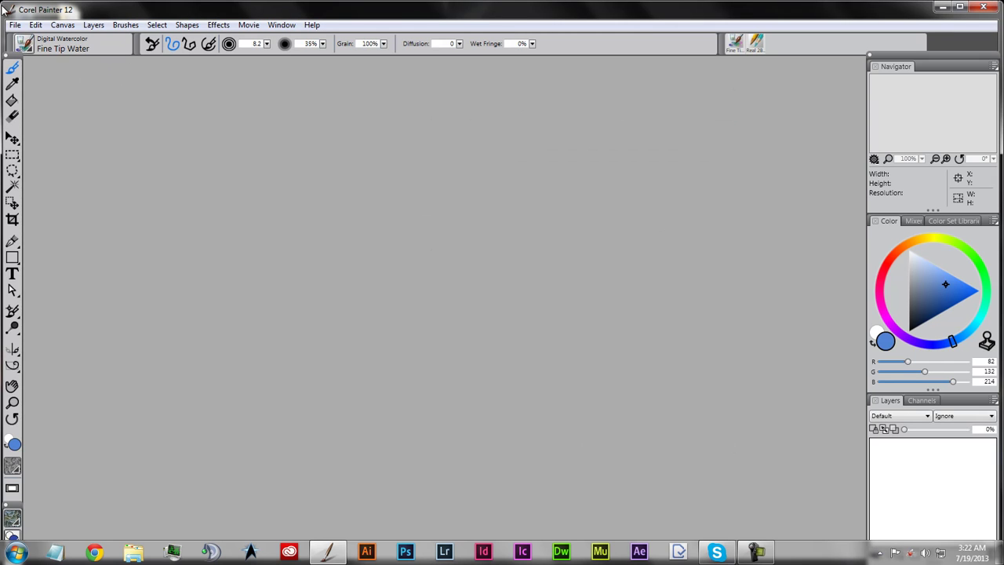
Step: Create a new white image of 1600 × 900 pixels at 150 pixels per inch from the Painter12 default preset
click(30, 26)
mouse_move(15, 25)
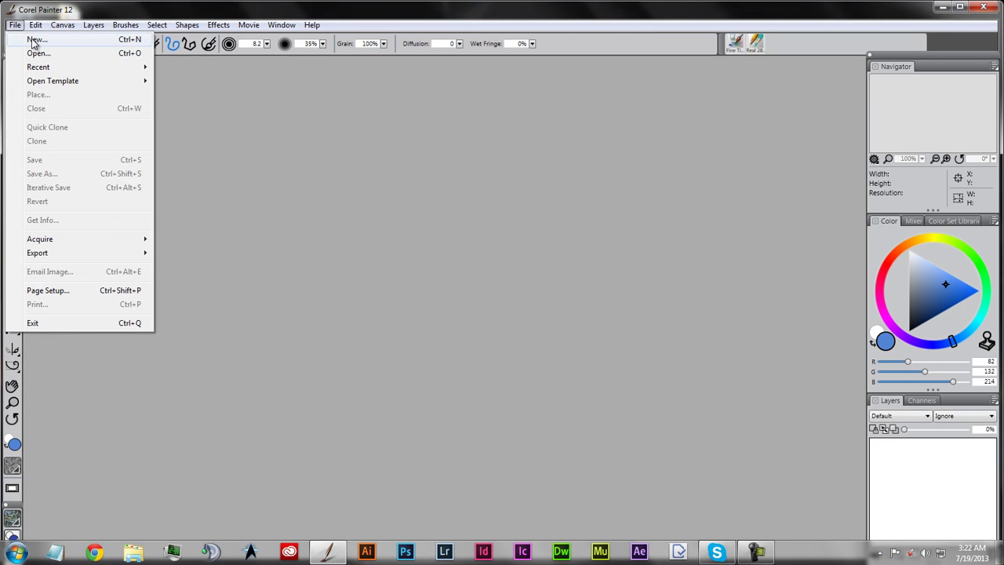
click(33, 39)
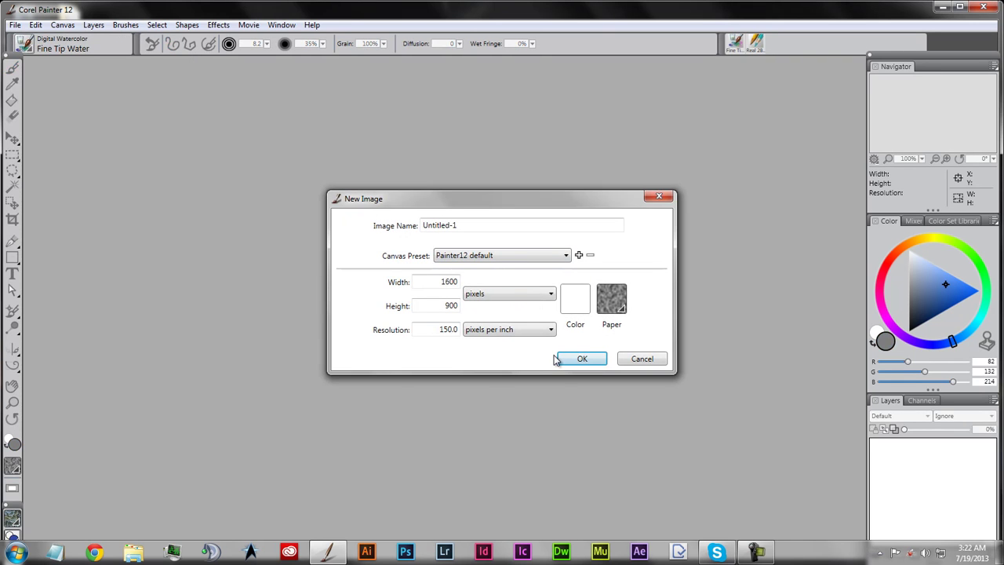
click(566, 306)
click(574, 360)
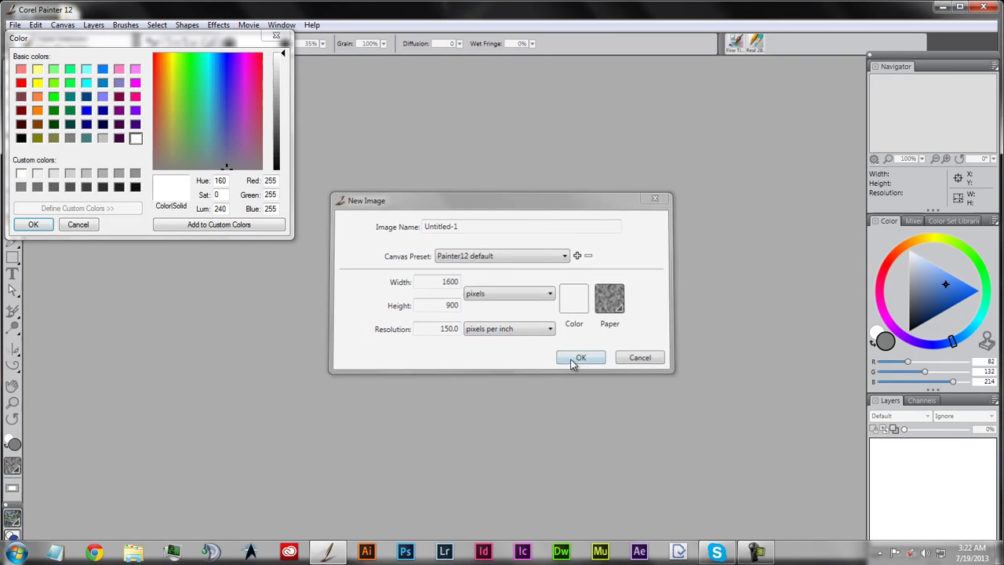
click(276, 36)
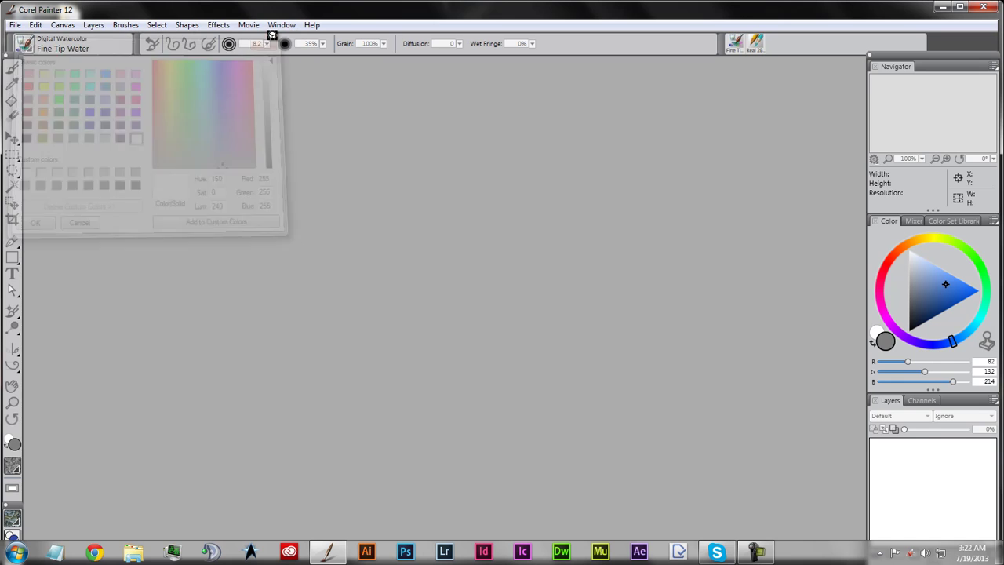
click(684, 73)
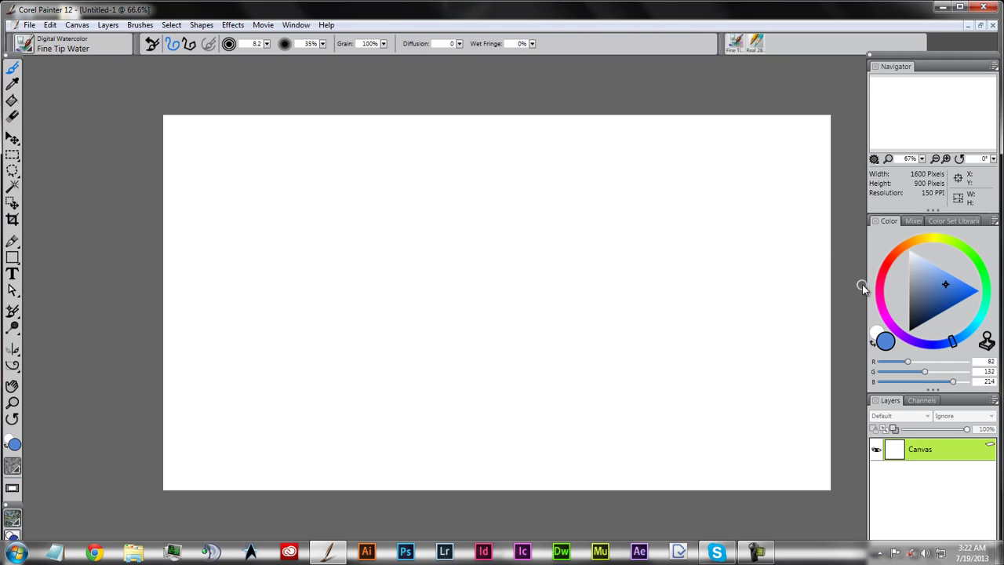
Step: Choose a light bluish grey (R 181, G 187, B 197) and set the Fine Tip Water brush size to 2.1
drag(926, 284, 912, 271)
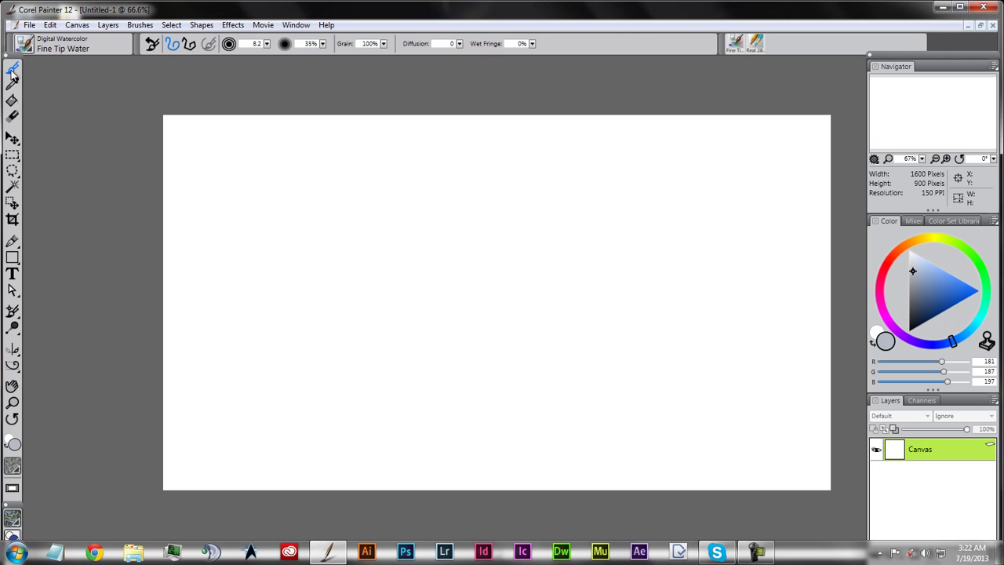
click(267, 44)
drag(262, 52, 238, 52)
Step: Try the checkered paper texture and replace it with the first of the watercolor papers
click(14, 469)
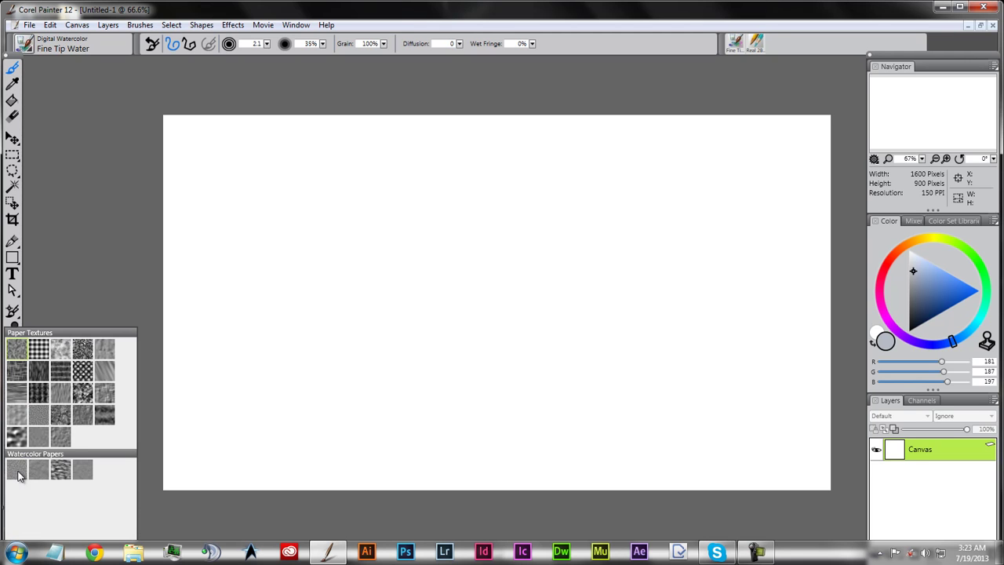
click(31, 346)
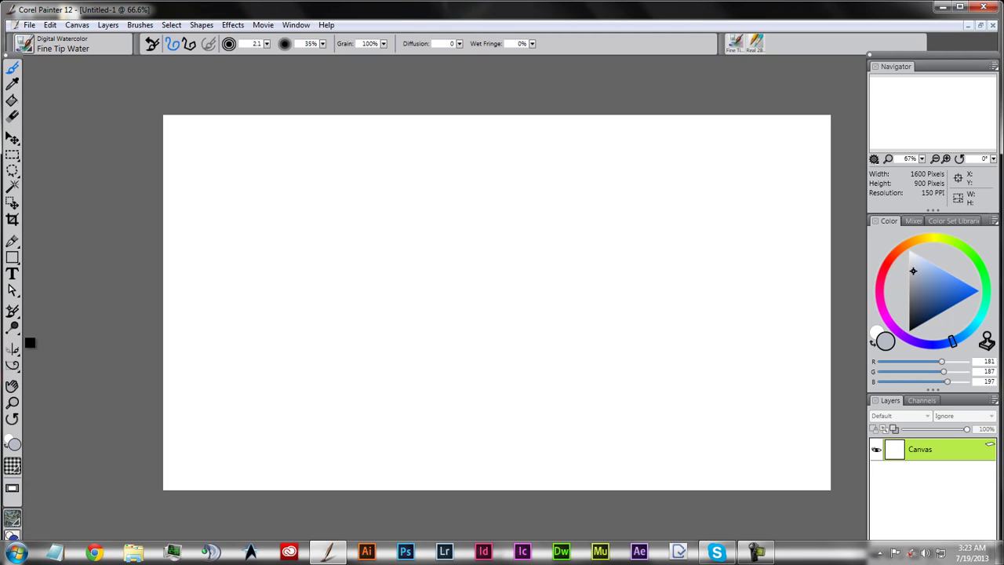
click(14, 469)
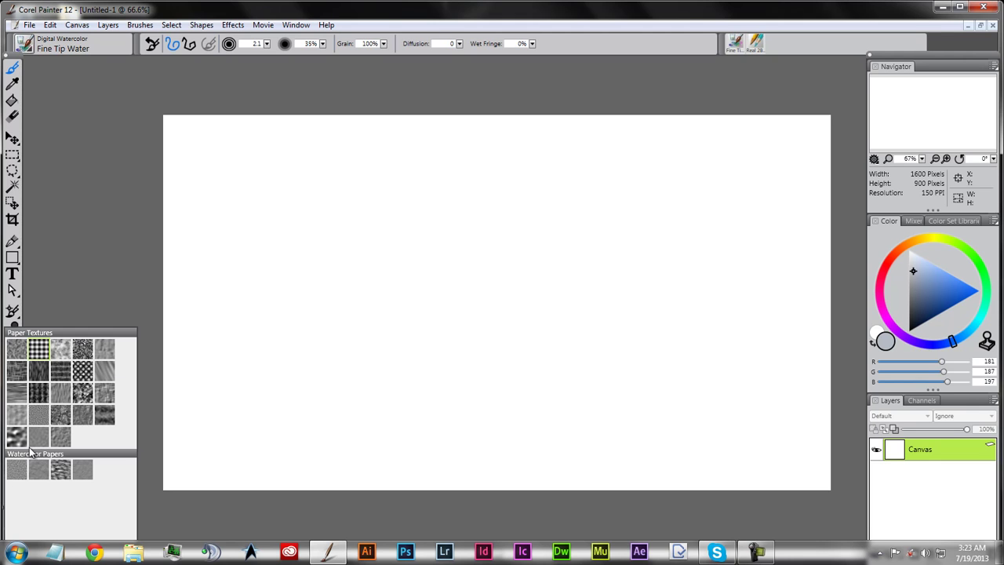
click(25, 469)
click(15, 468)
click(64, 412)
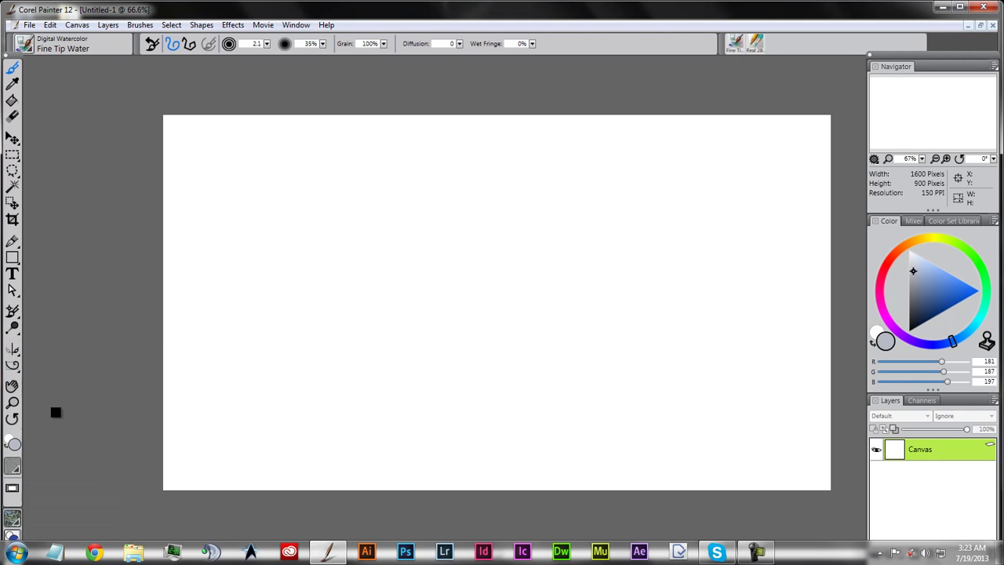
Step: Glance through the Painter Patterns library and sketch a rough shield-shaped head outline in light grey on the canvas's upper part
click(12, 520)
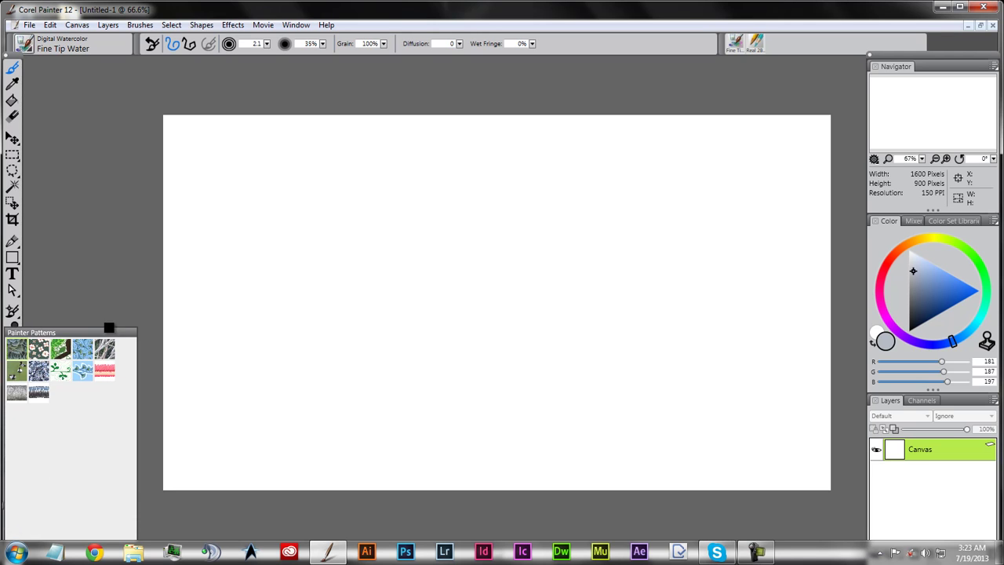
click(121, 285)
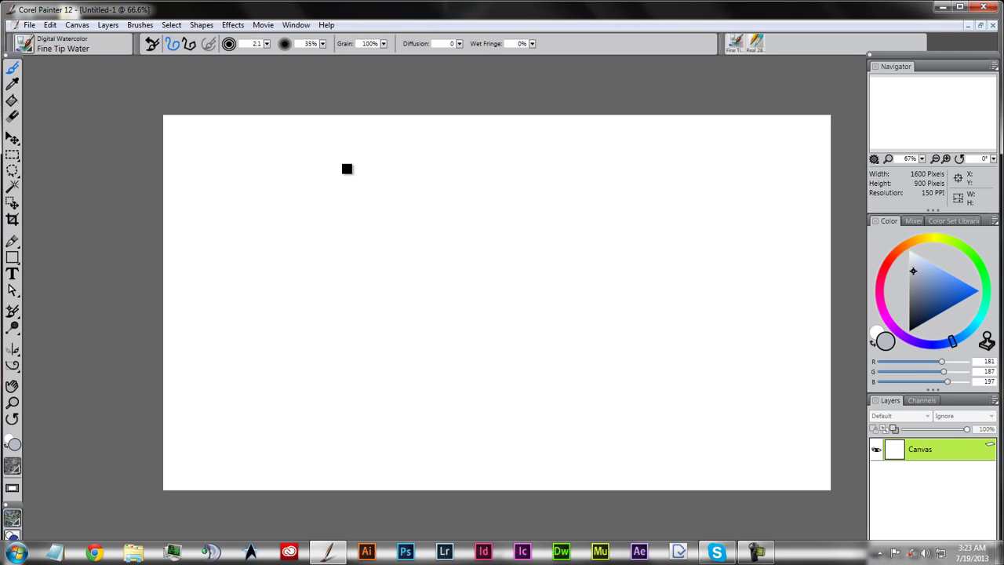
mouse_move(390, 172)
mouse_down()
mouse_move(381, 227)
mouse_move(405, 245)
mouse_up()
mouse_move(461, 186)
mouse_down()
mouse_move(467, 227)
mouse_move(426, 260)
mouse_up()
mouse_move(386, 231)
mouse_down()
mouse_move(400, 258)
mouse_move(414, 261)
mouse_up()
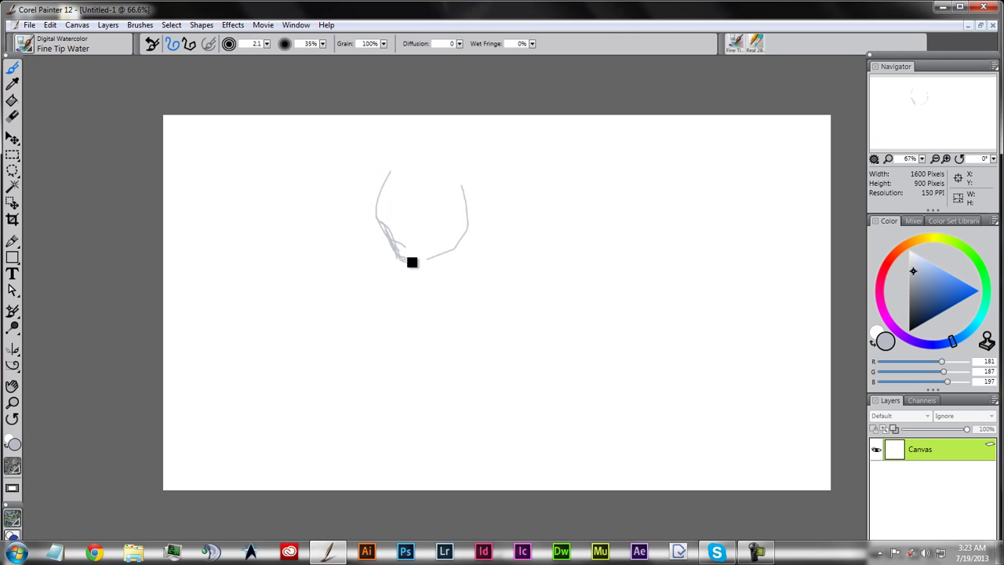
mouse_move(415, 267)
mouse_down()
mouse_move(454, 250)
mouse_move(467, 215)
mouse_move(464, 181)
mouse_move(464, 228)
mouse_move(460, 195)
mouse_up()
mouse_move(382, 174)
mouse_down()
mouse_move(376, 210)
mouse_move(386, 173)
mouse_move(384, 190)
mouse_move(403, 169)
mouse_move(379, 174)
mouse_move(412, 165)
mouse_move(387, 174)
mouse_move(465, 177)
mouse_up()
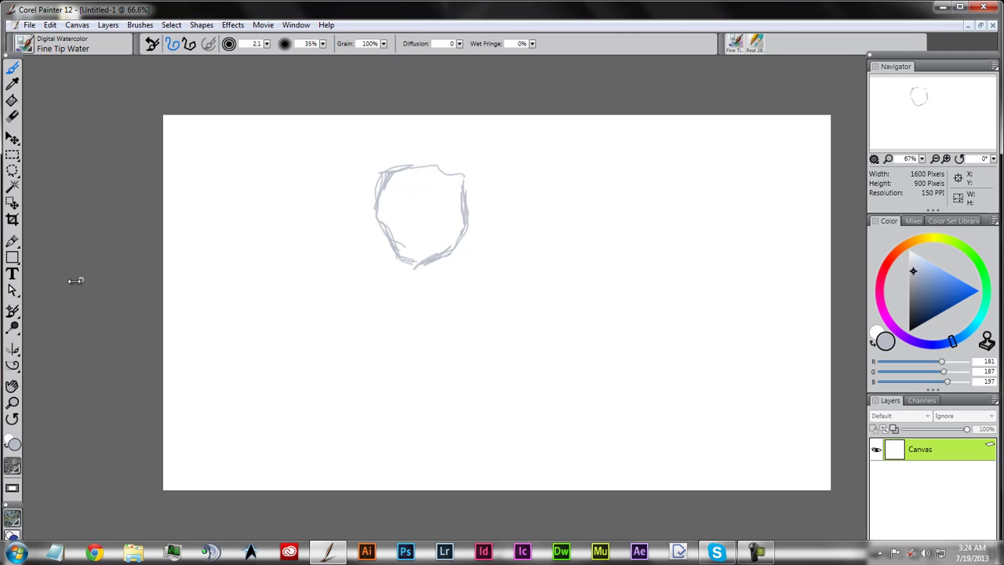
Step: Set up mirror painting with the vertical symmetry line through the head's middle and sketch a mirrored pair of eyes
click(12, 349)
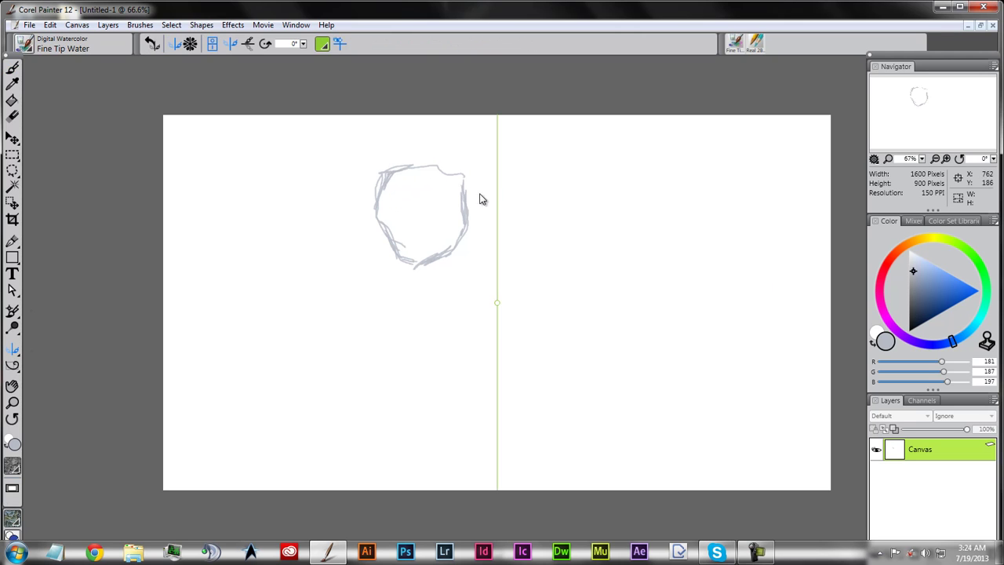
mouse_move(498, 303)
mouse_down()
mouse_move(429, 276)
mouse_move(412, 280)
mouse_up()
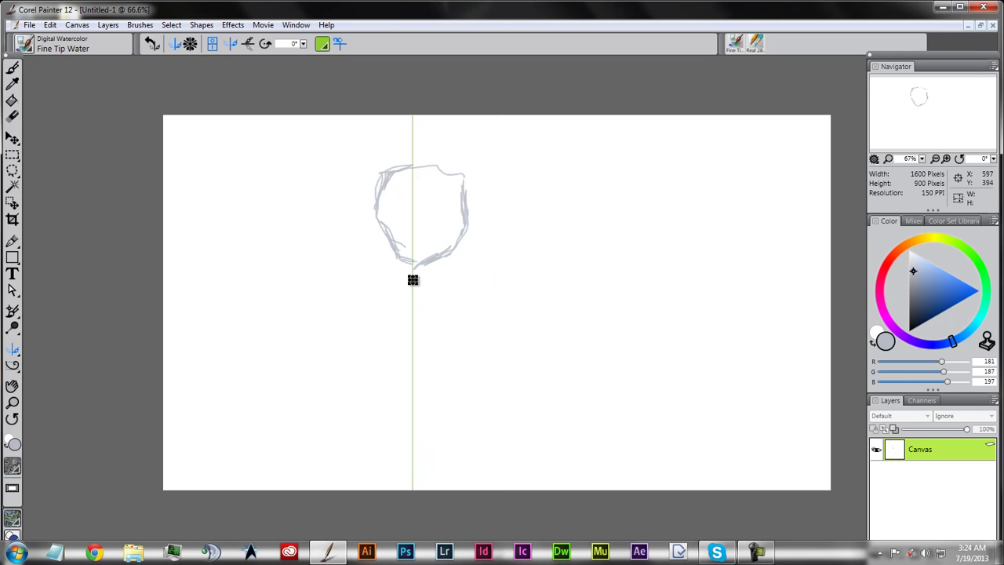
click(13, 69)
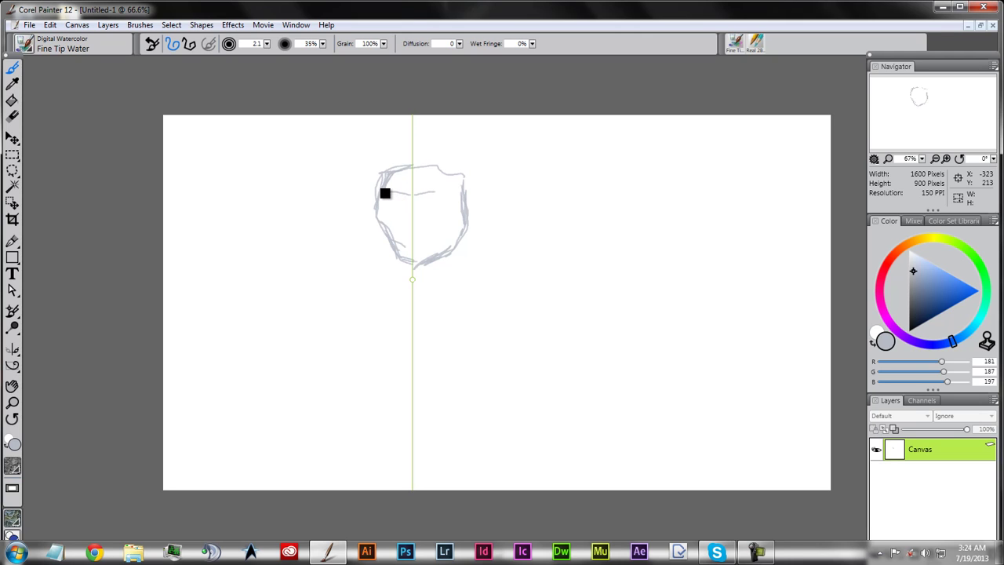
drag(393, 209, 406, 209)
Step: Sketch the mirrored body below the head: chest outline, neck, chest plates, waist, arms and hips
mouse_move(415, 282)
mouse_down()
mouse_move(488, 277)
mouse_move(495, 326)
mouse_move(475, 349)
mouse_move(412, 361)
mouse_up()
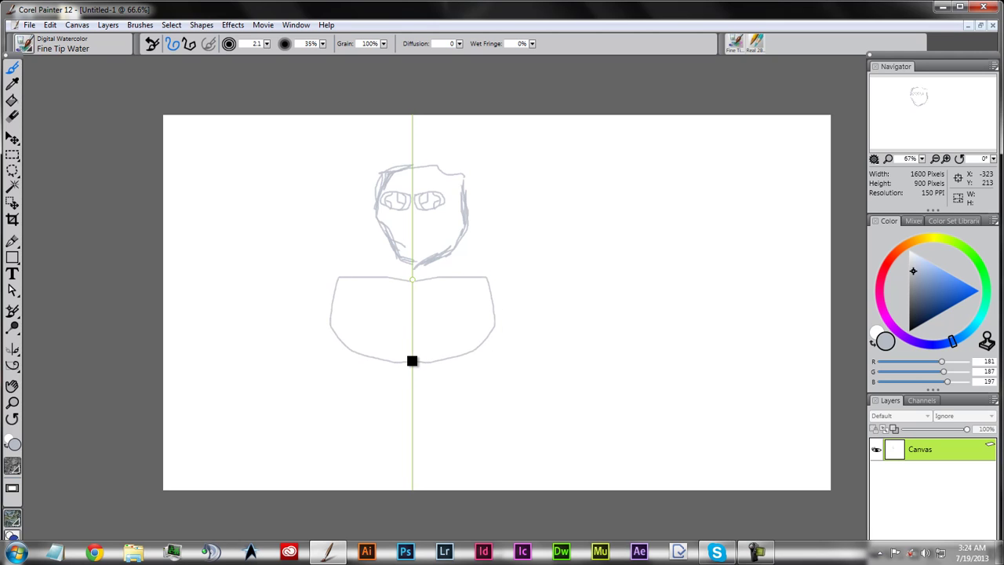
mouse_move(399, 262)
mouse_down()
mouse_move(393, 298)
mouse_move(403, 307)
mouse_move(388, 342)
mouse_move(361, 336)
mouse_move(358, 293)
mouse_up()
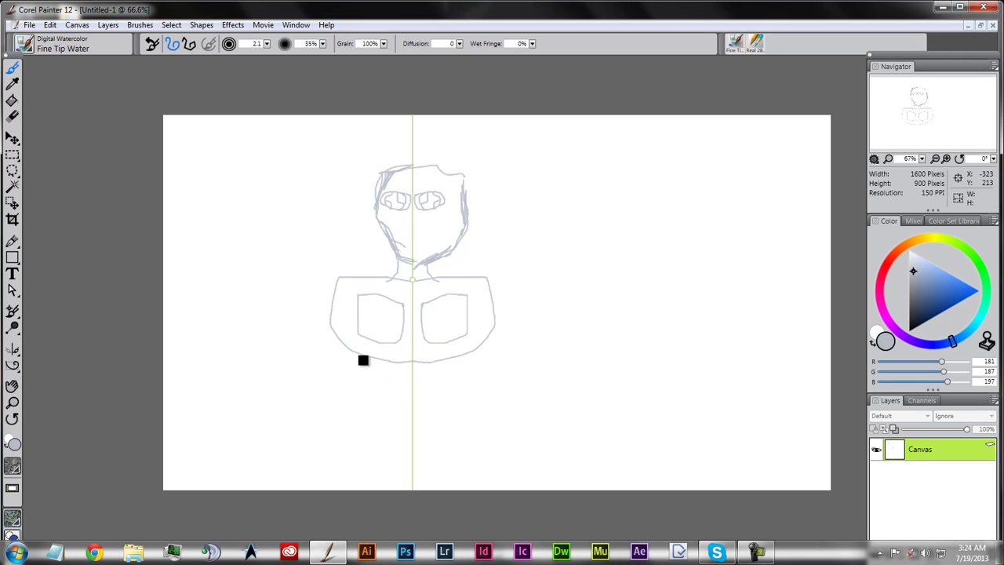
mouse_move(359, 355)
mouse_down()
mouse_move(370, 388)
mouse_move(363, 416)
mouse_up()
mouse_move(489, 286)
mouse_down()
mouse_move(511, 302)
mouse_move(518, 417)
mouse_up()
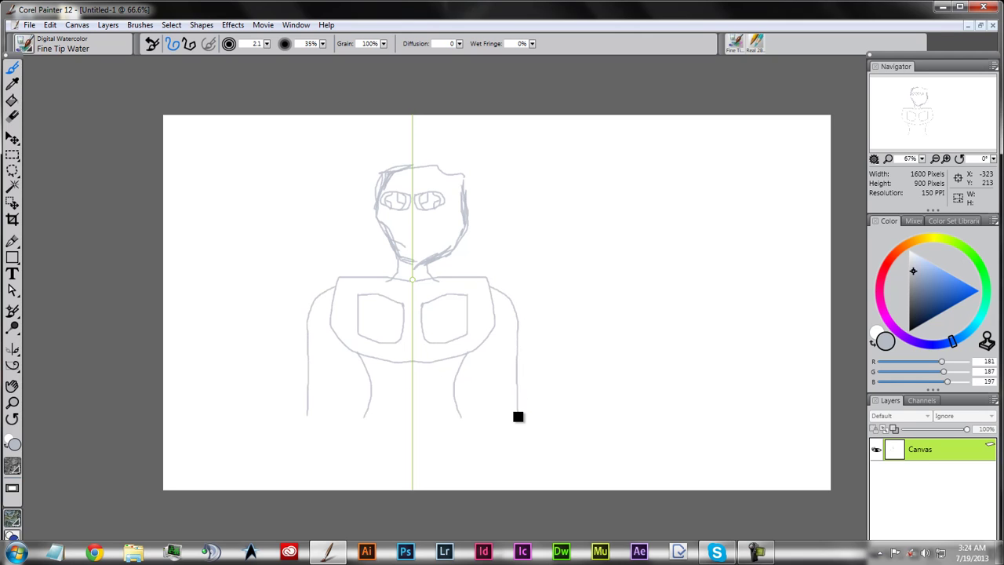
mouse_move(367, 420)
mouse_down()
mouse_move(448, 436)
mouse_move(423, 440)
mouse_move(479, 435)
mouse_move(484, 520)
mouse_up()
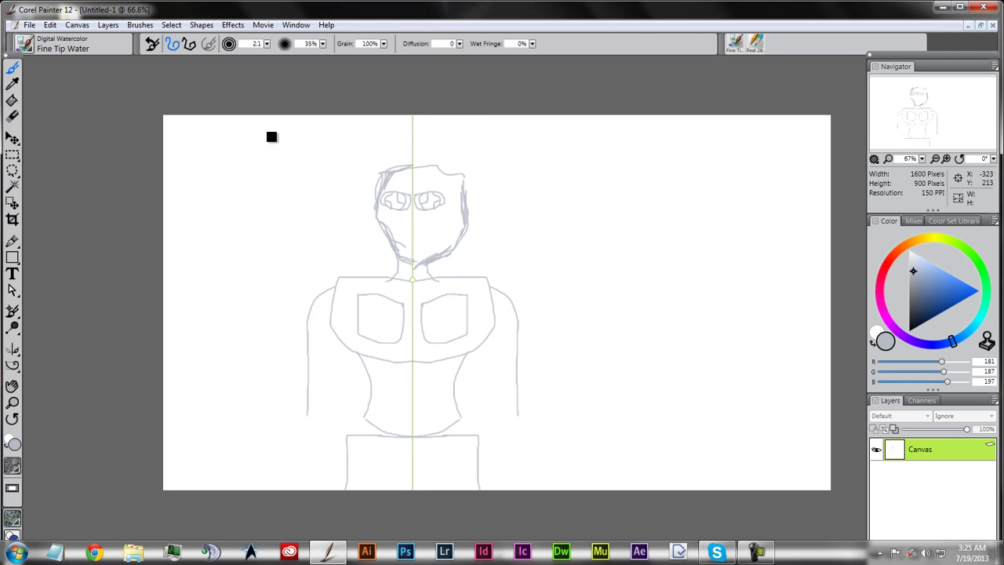
Step: Look at the Paint Bucket options and exit Painter 12 without saving the sketch
click(13, 84)
click(13, 101)
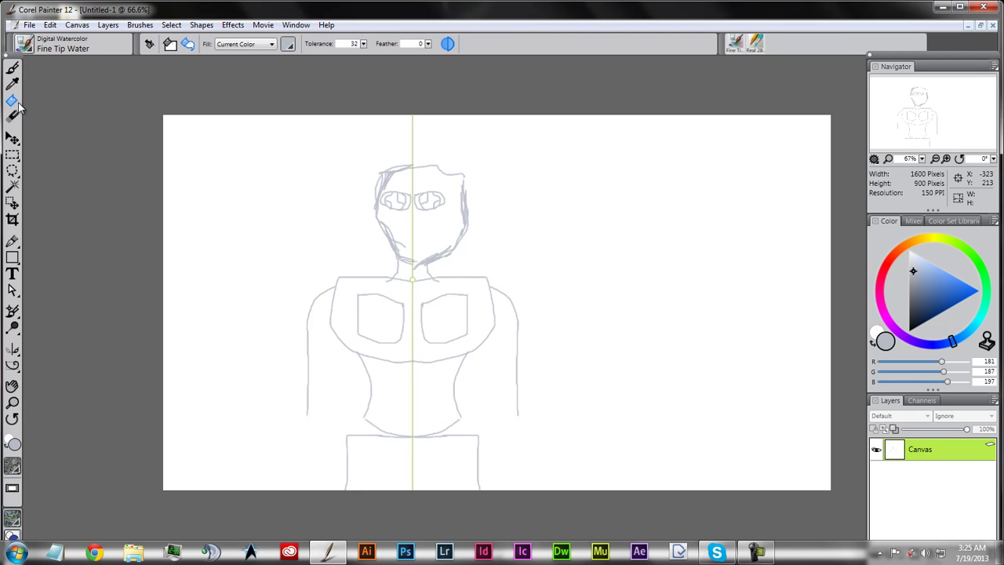
click(983, 6)
click(520, 328)
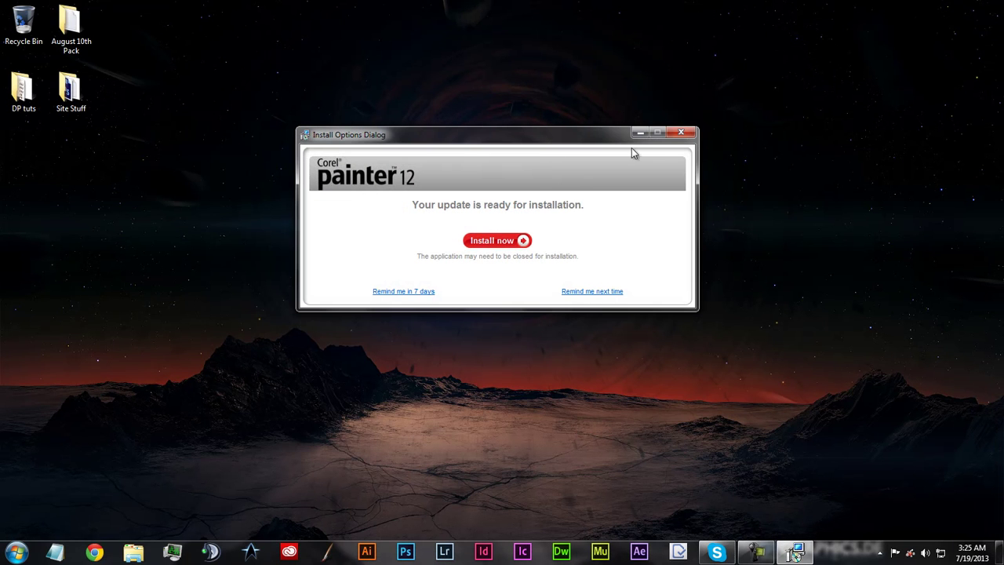
Step: Start installing the Painter 12 update and accept the license agreement
click(499, 241)
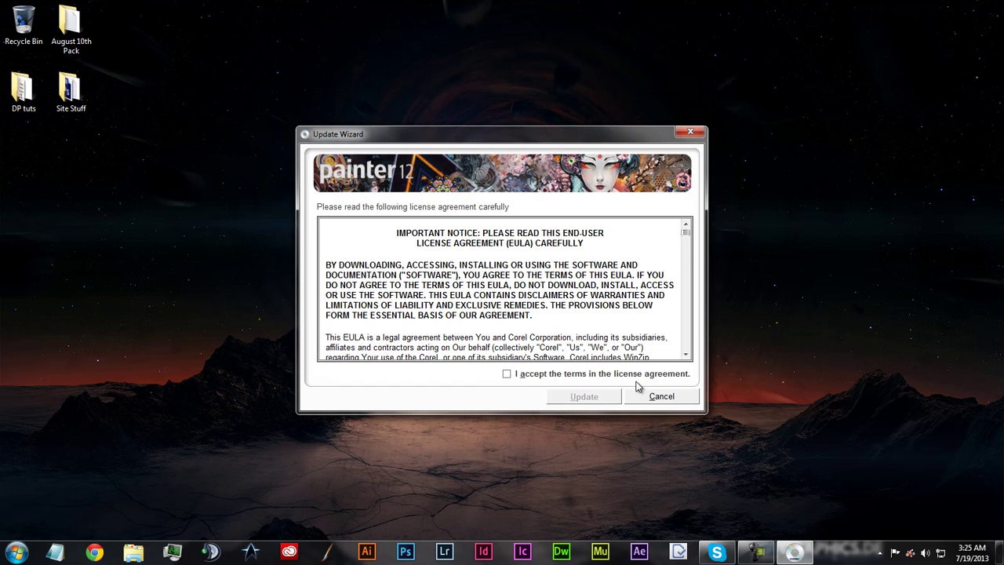
click(507, 374)
click(584, 396)
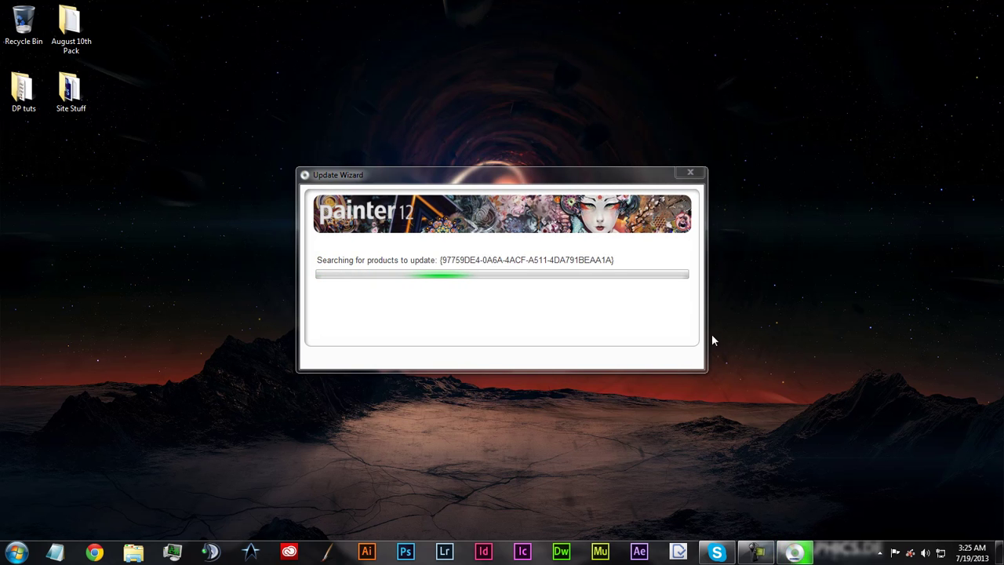
Step: Quit iTunes despite the running iPhone sync and finish the Painter update wizard
click(757, 554)
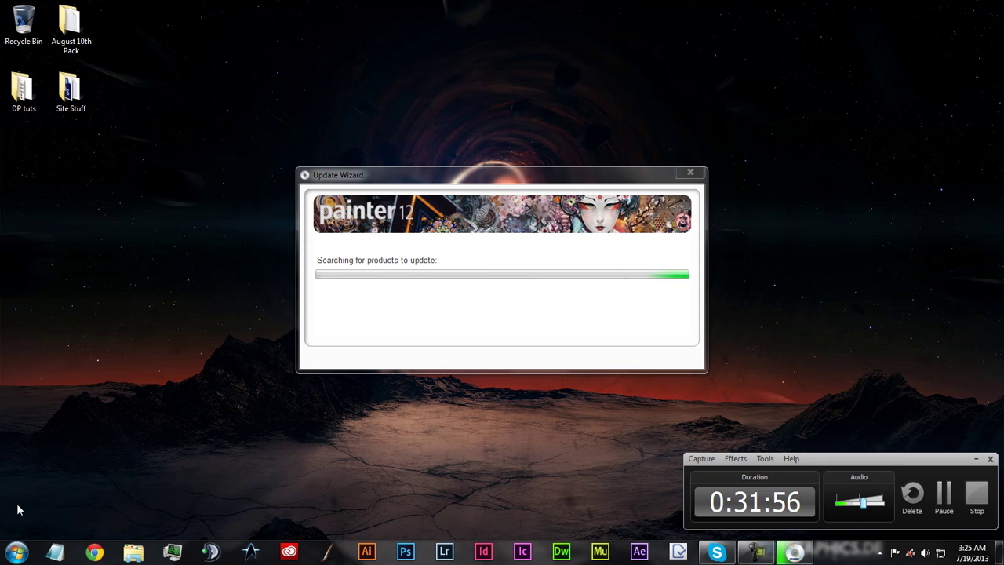
click(16, 553)
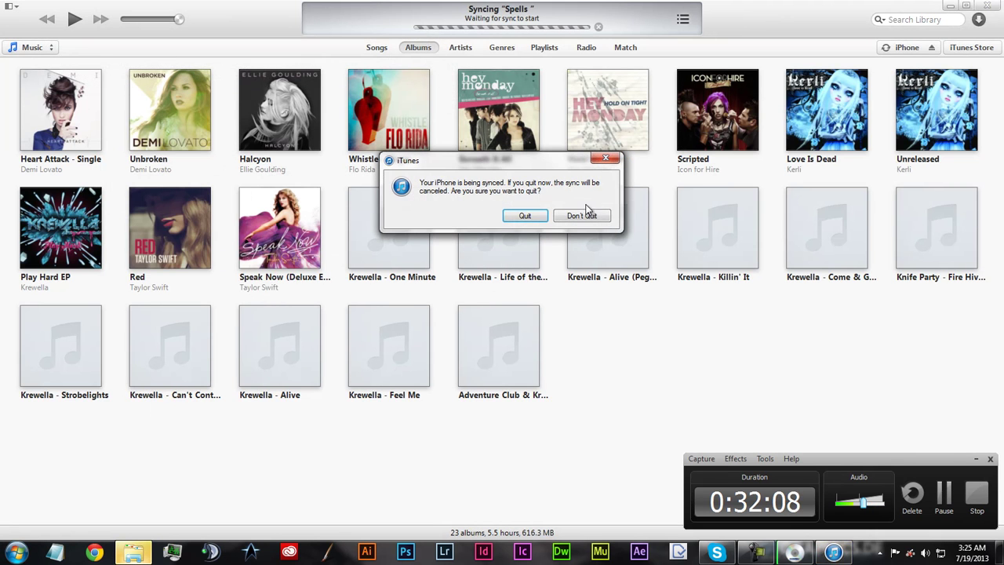
click(525, 216)
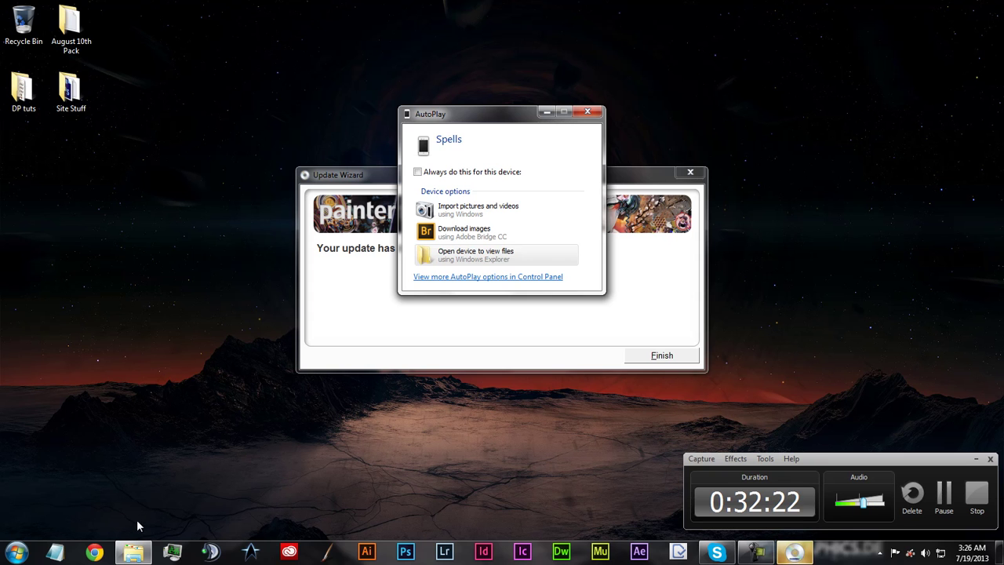
click(633, 355)
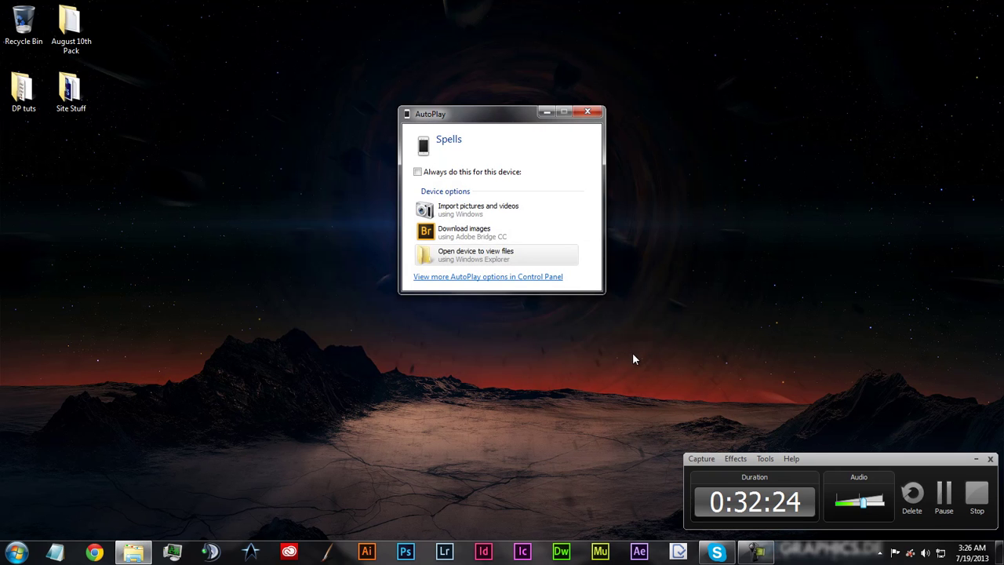